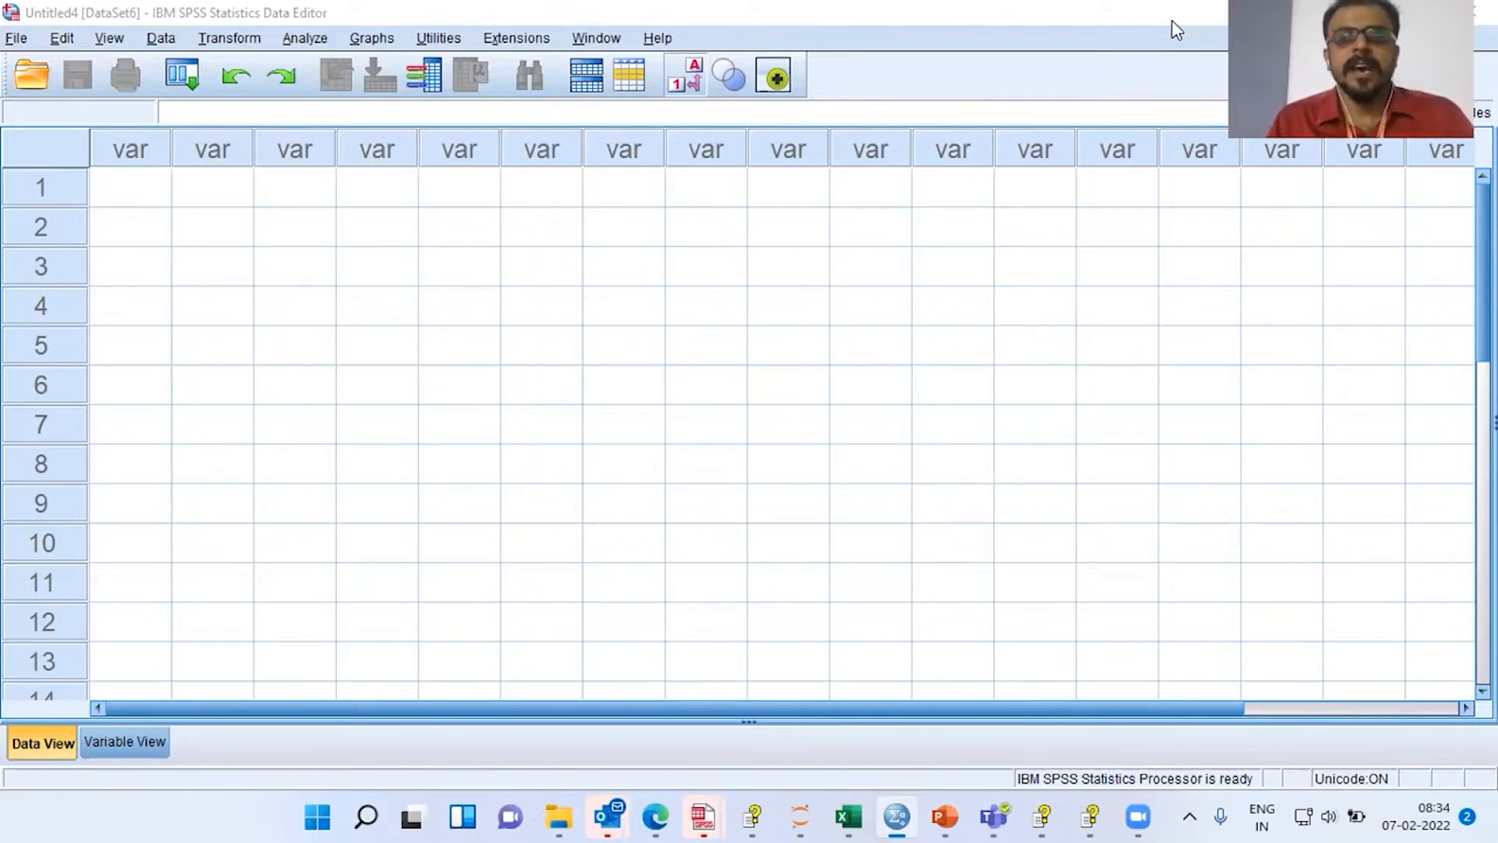
# Open the sample data file brakes.sav from the English samples folder.
pyautogui.click(16, 39)
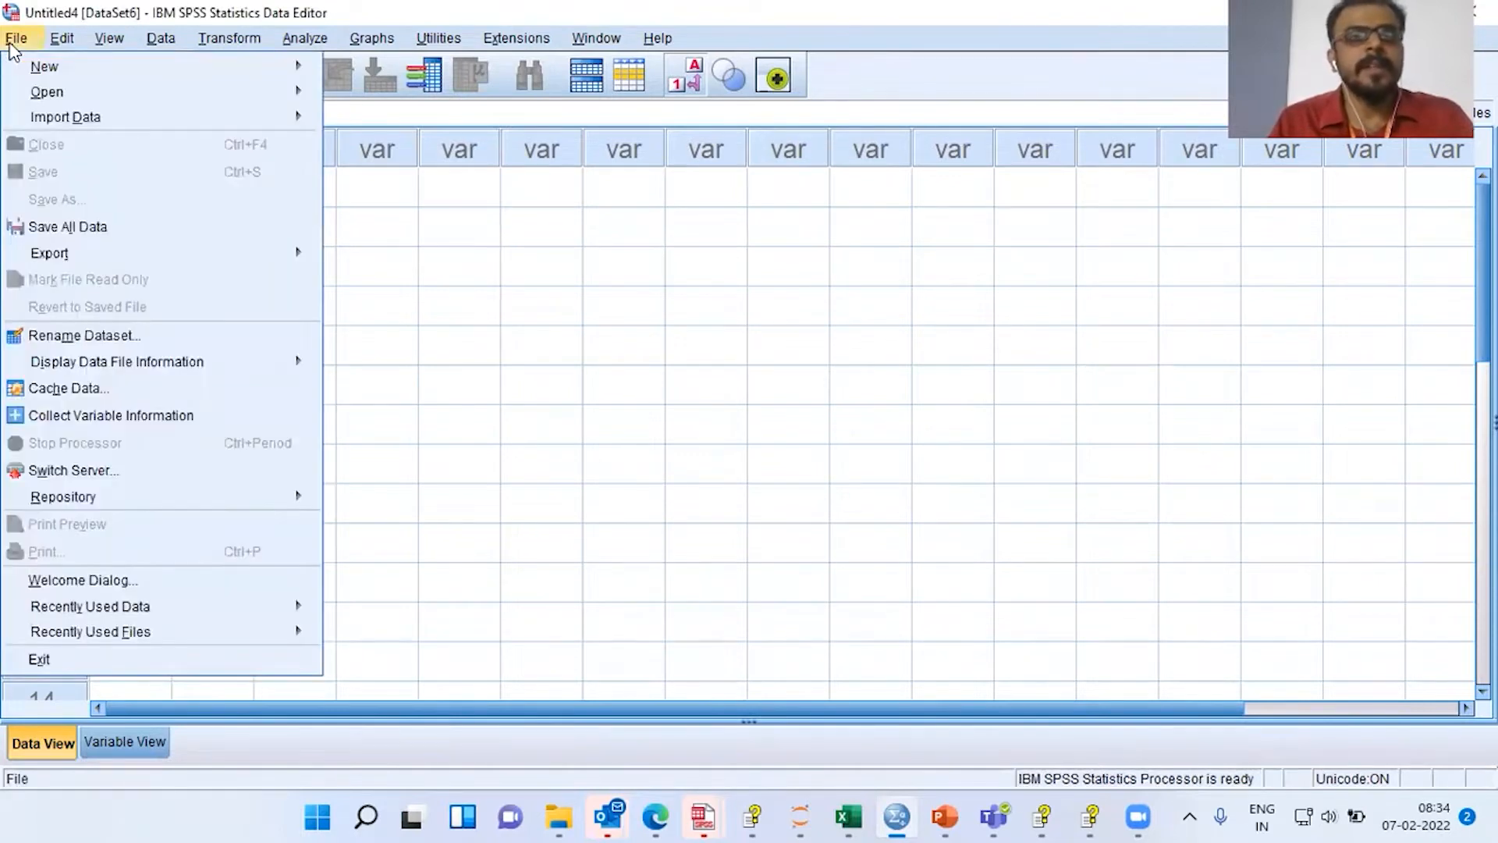
pyautogui.moveTo(36, 98)
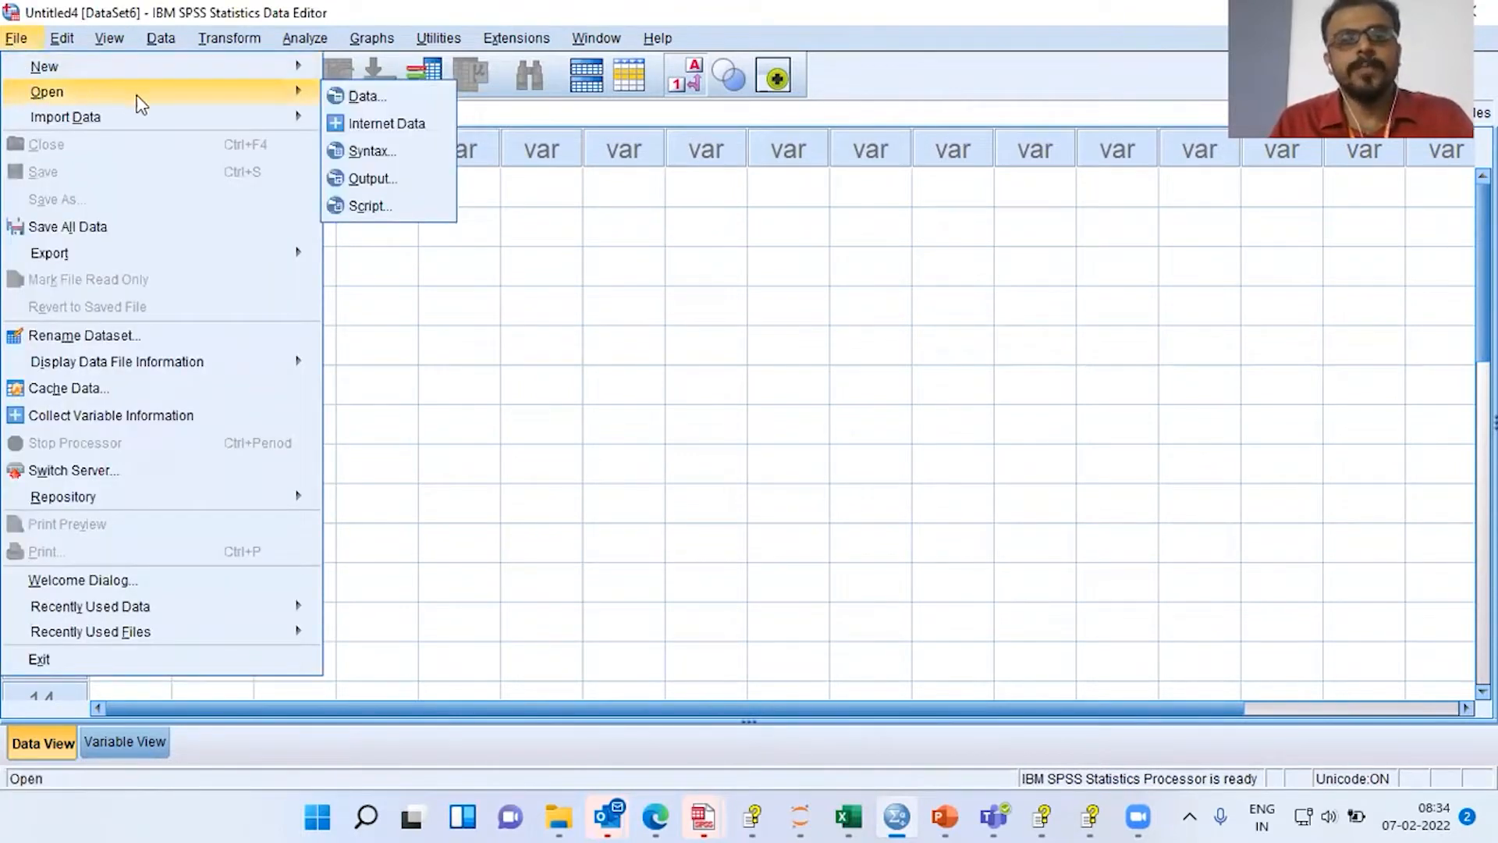
pyautogui.click(393, 105)
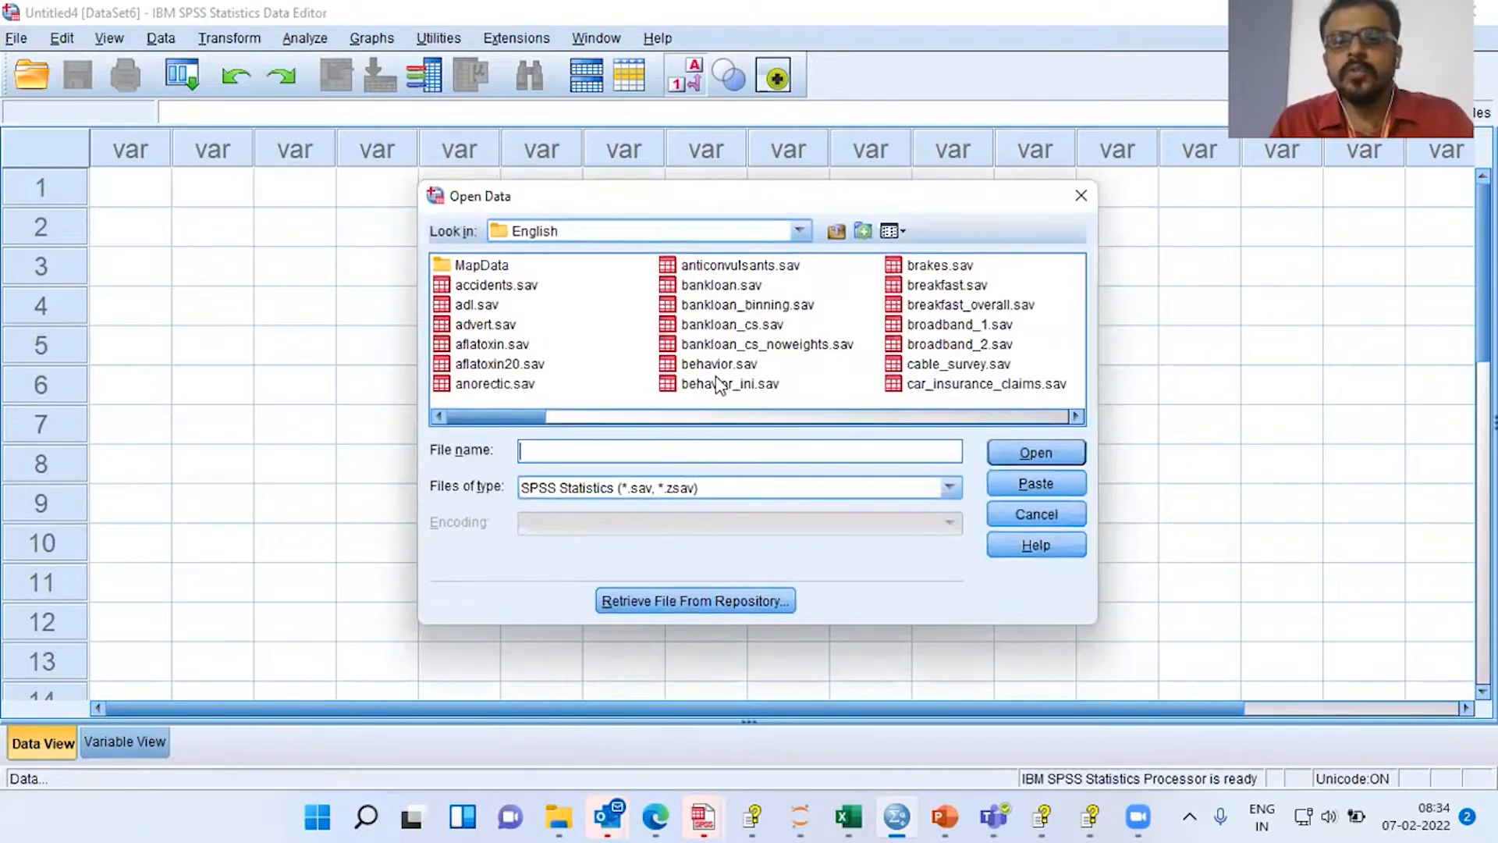
pyautogui.click(954, 266)
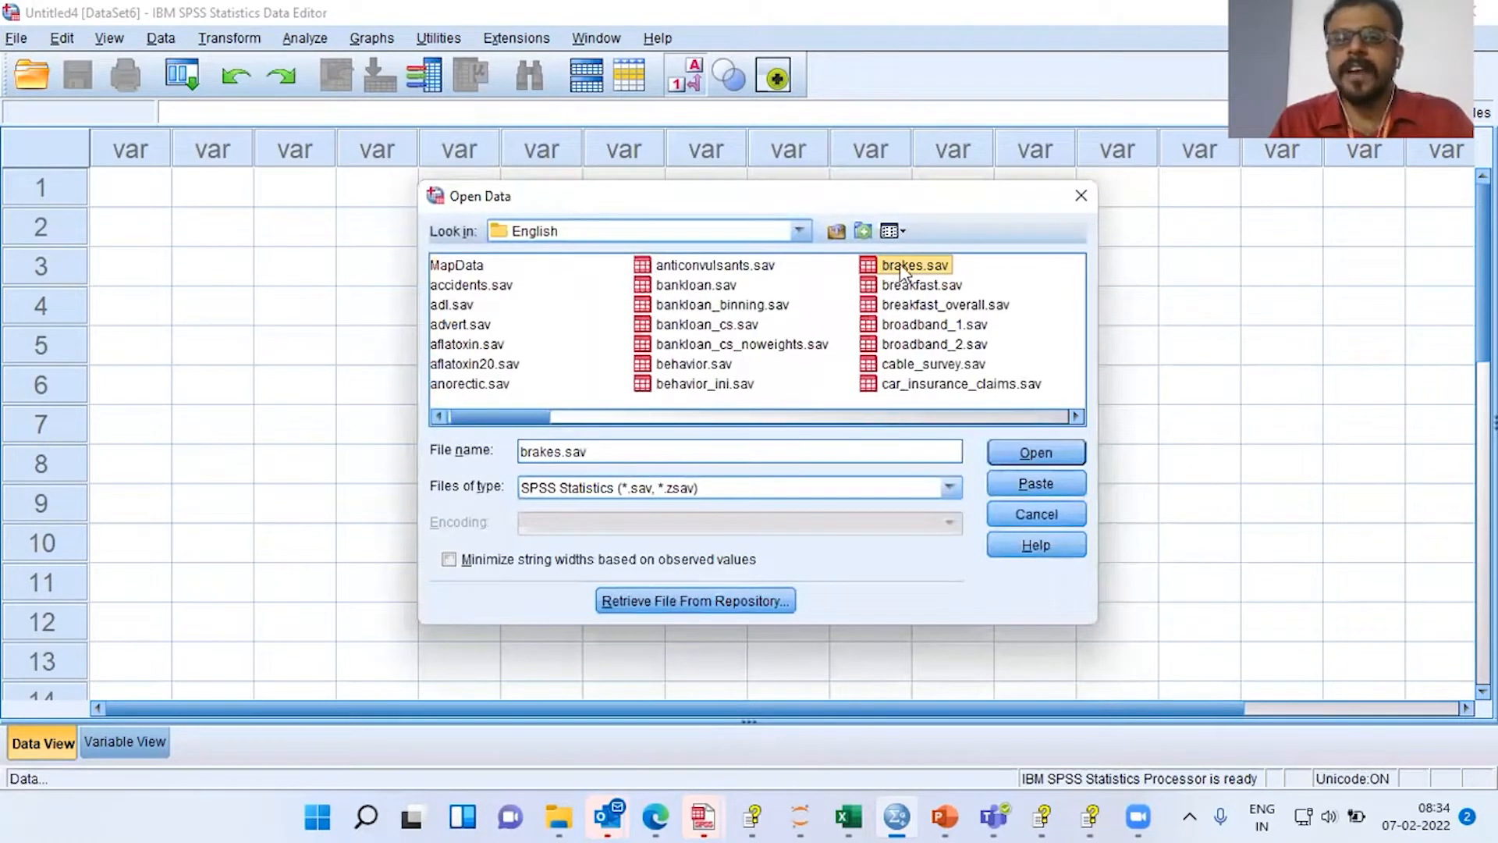
pyautogui.click(1035, 454)
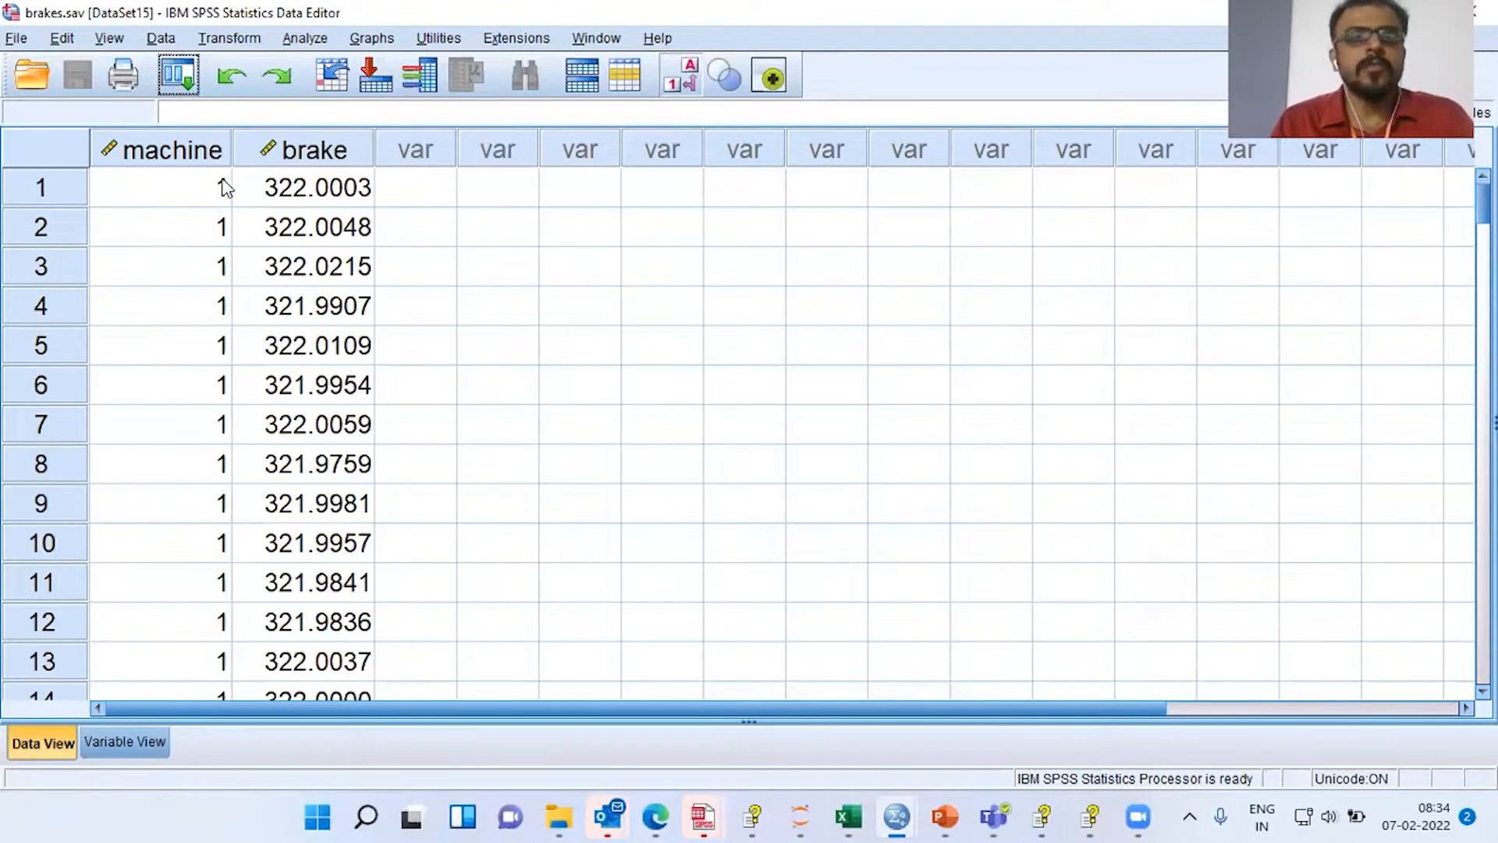
# Examine the machine and brake columns, going through the machine values from the first case to the last and back.
pyautogui.click(171, 160)
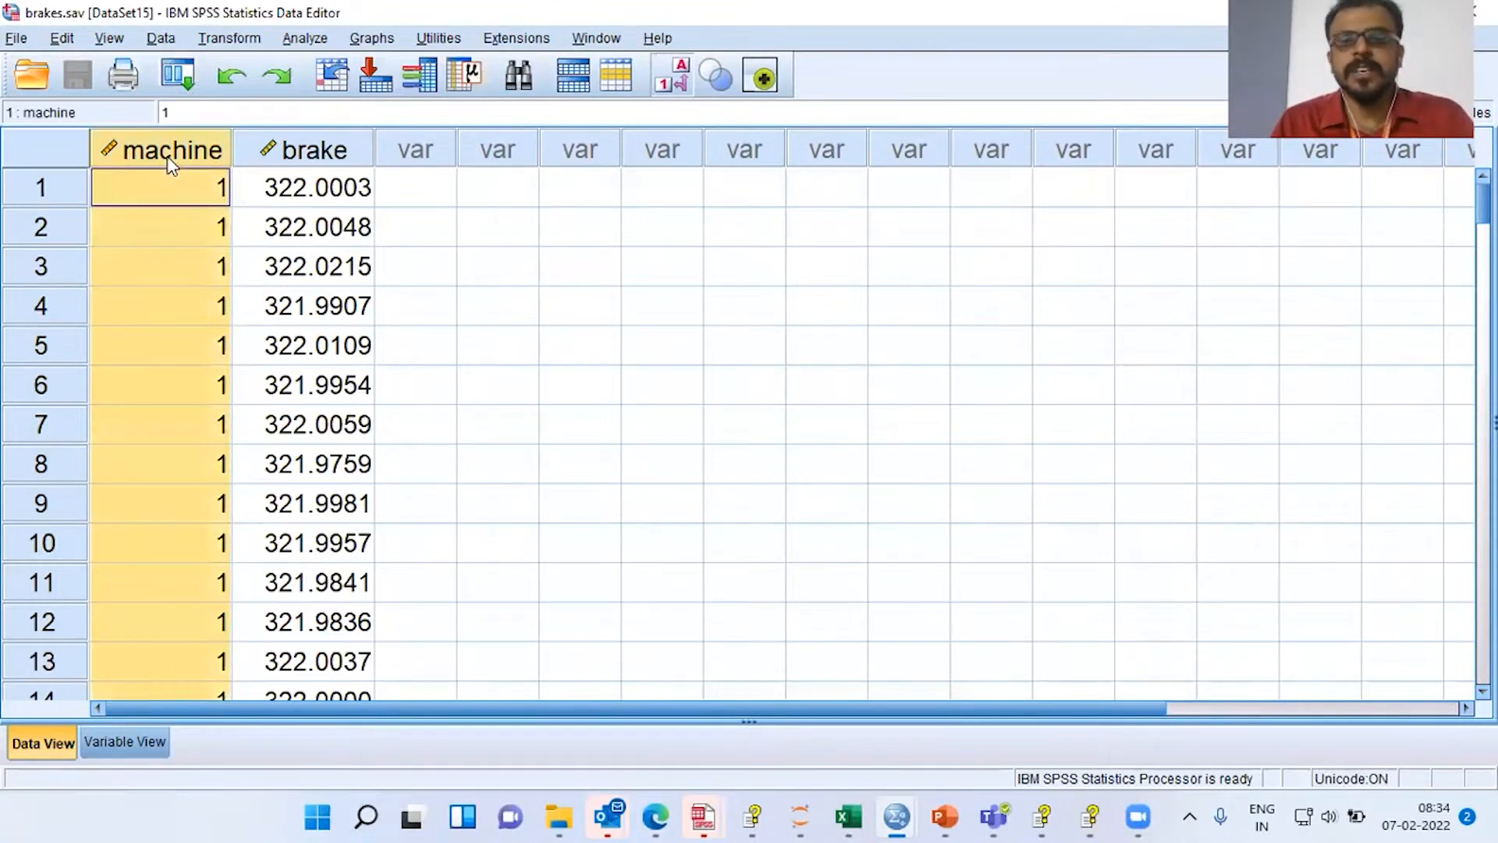
pyautogui.click(175, 186)
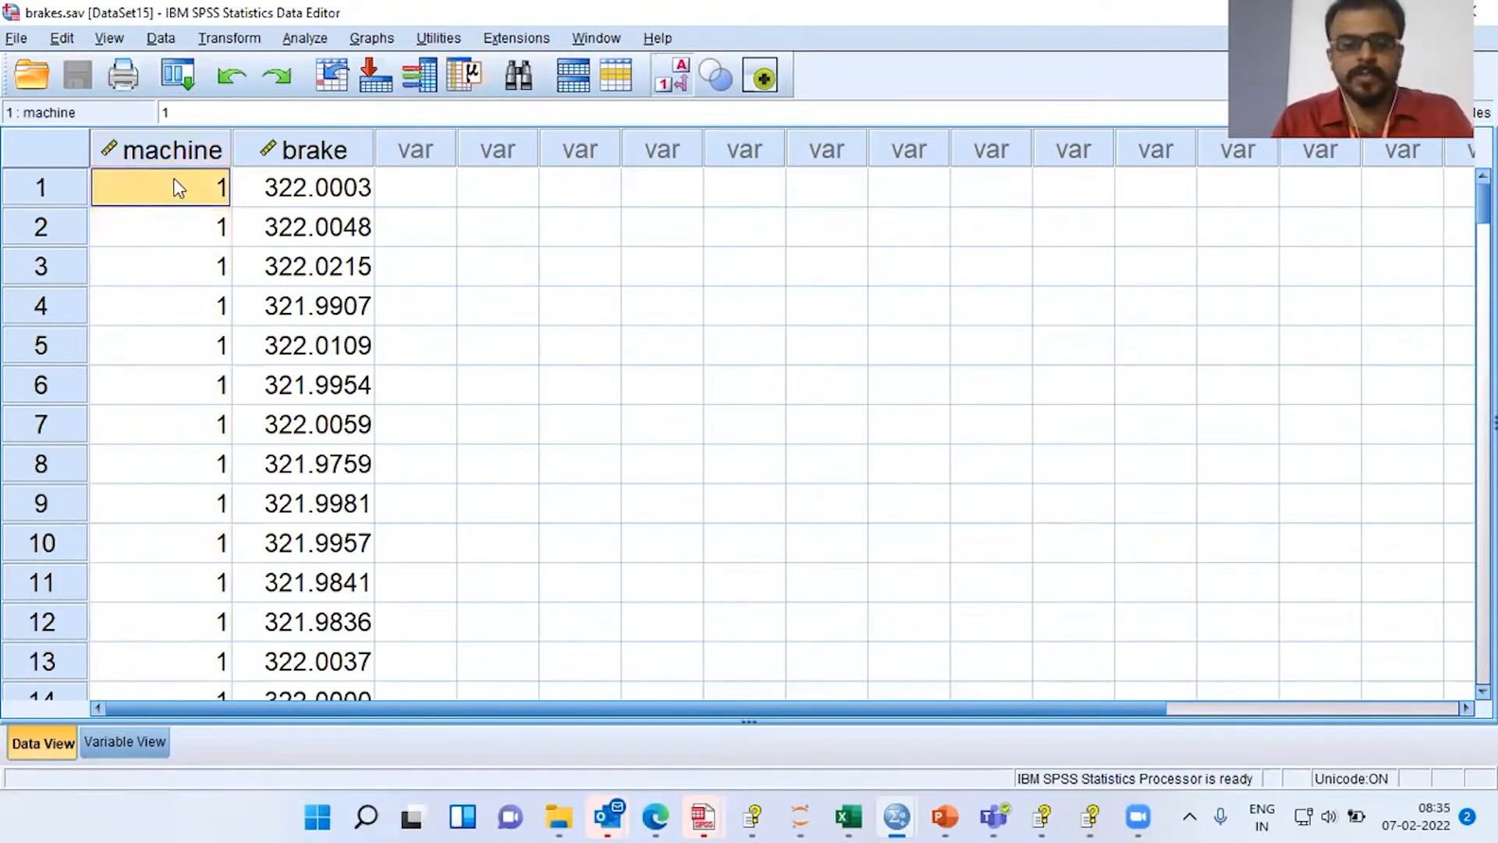
pyautogui.press('Down')
pyautogui.press('Down')
pyautogui.press('Down')
pyautogui.press('Down')
pyautogui.press('Down')
pyautogui.press('Down')
pyautogui.press('Down')
pyautogui.press('Down')
pyautogui.press('Down')
pyautogui.press('Down')
pyautogui.press('Down')
pyautogui.press('Down')
pyautogui.press('Down')
pyautogui.press('Down')
pyautogui.press('Down')
pyautogui.press('Down')
pyautogui.press('Down')
pyautogui.press('Down')
pyautogui.press('Down')
pyautogui.press('Down')
pyautogui.press('Down')
pyautogui.press('Down')
pyautogui.press('Down')
pyautogui.press('Down')
pyautogui.press('Down')
pyautogui.press('Down')
pyautogui.press('Down')
pyautogui.press('Down')
pyautogui.press('Down')
pyautogui.press('Down')
pyautogui.press('Down')
pyautogui.press('Down')
pyautogui.press('Down')
pyautogui.press('Down')
pyautogui.press('Down')
pyautogui.press('Down')
pyautogui.press('Down')
pyautogui.press('Down')
pyautogui.press('Down')
pyautogui.hotkey('ctrl', 'Down')
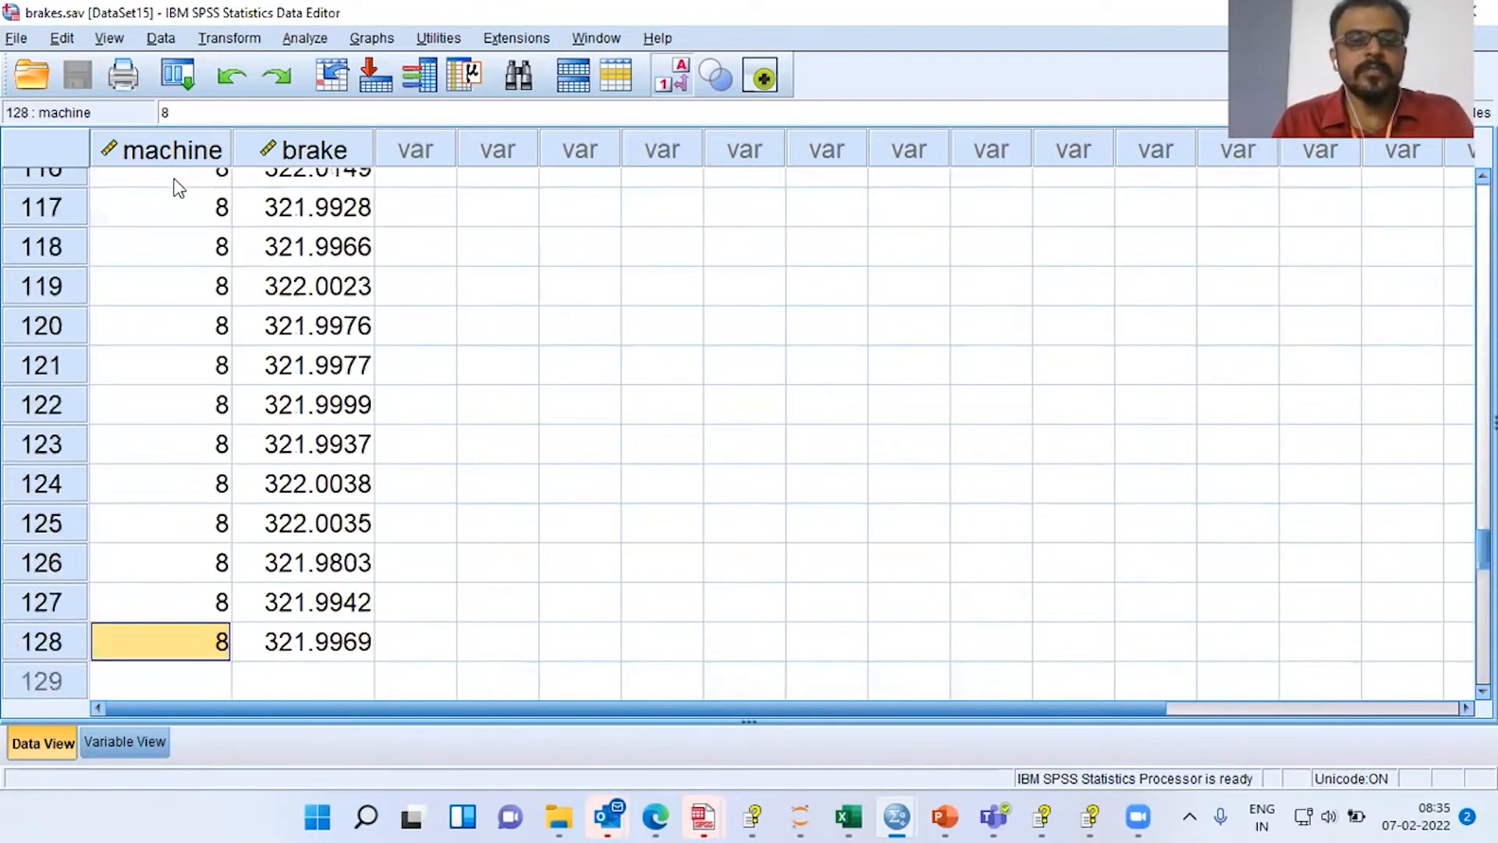
pyautogui.hotkey('ctrl', 'Up')
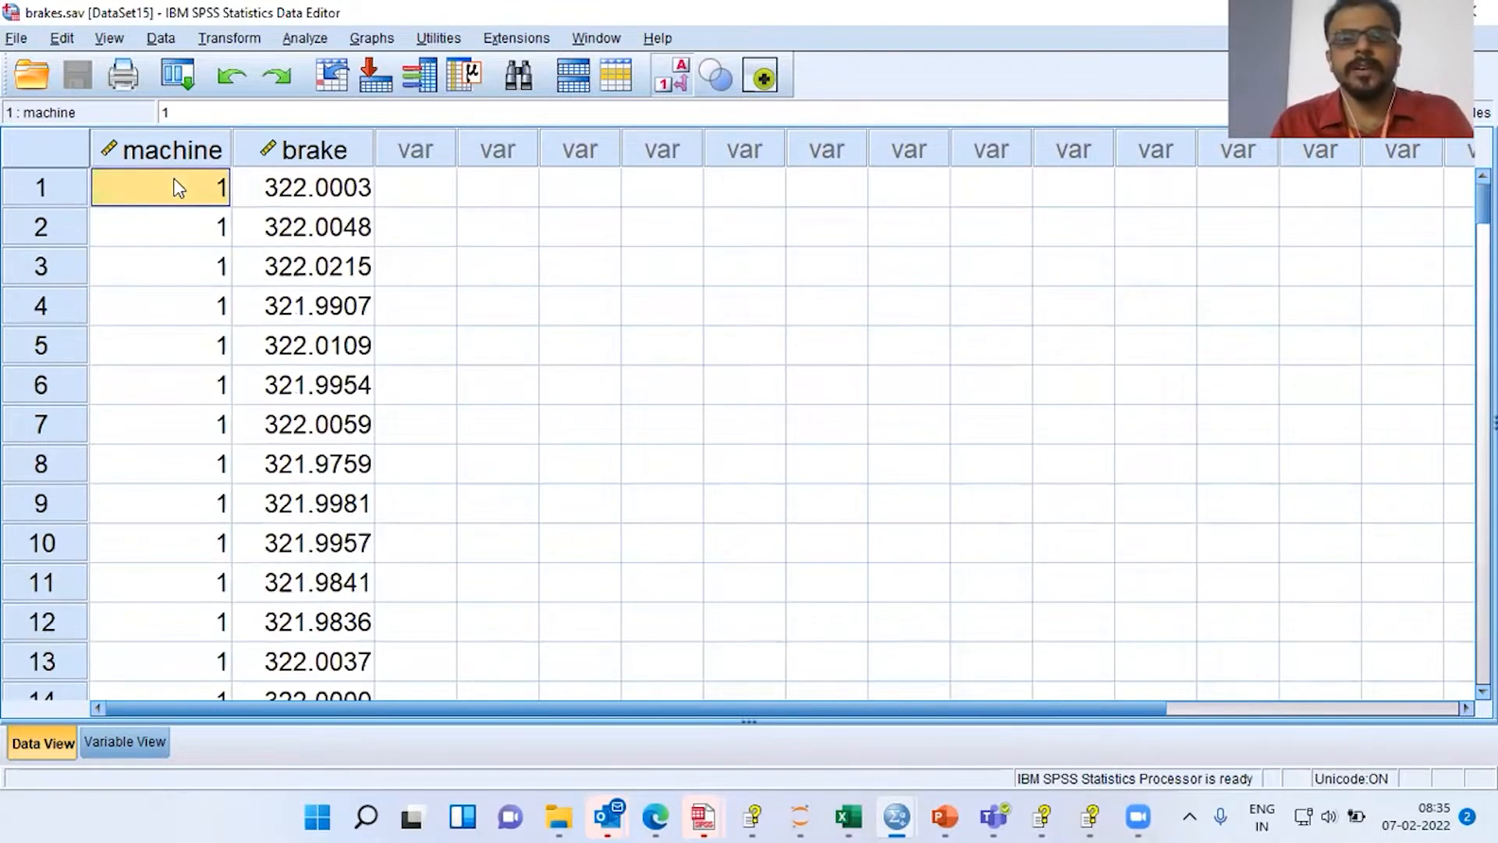
pyautogui.click(306, 192)
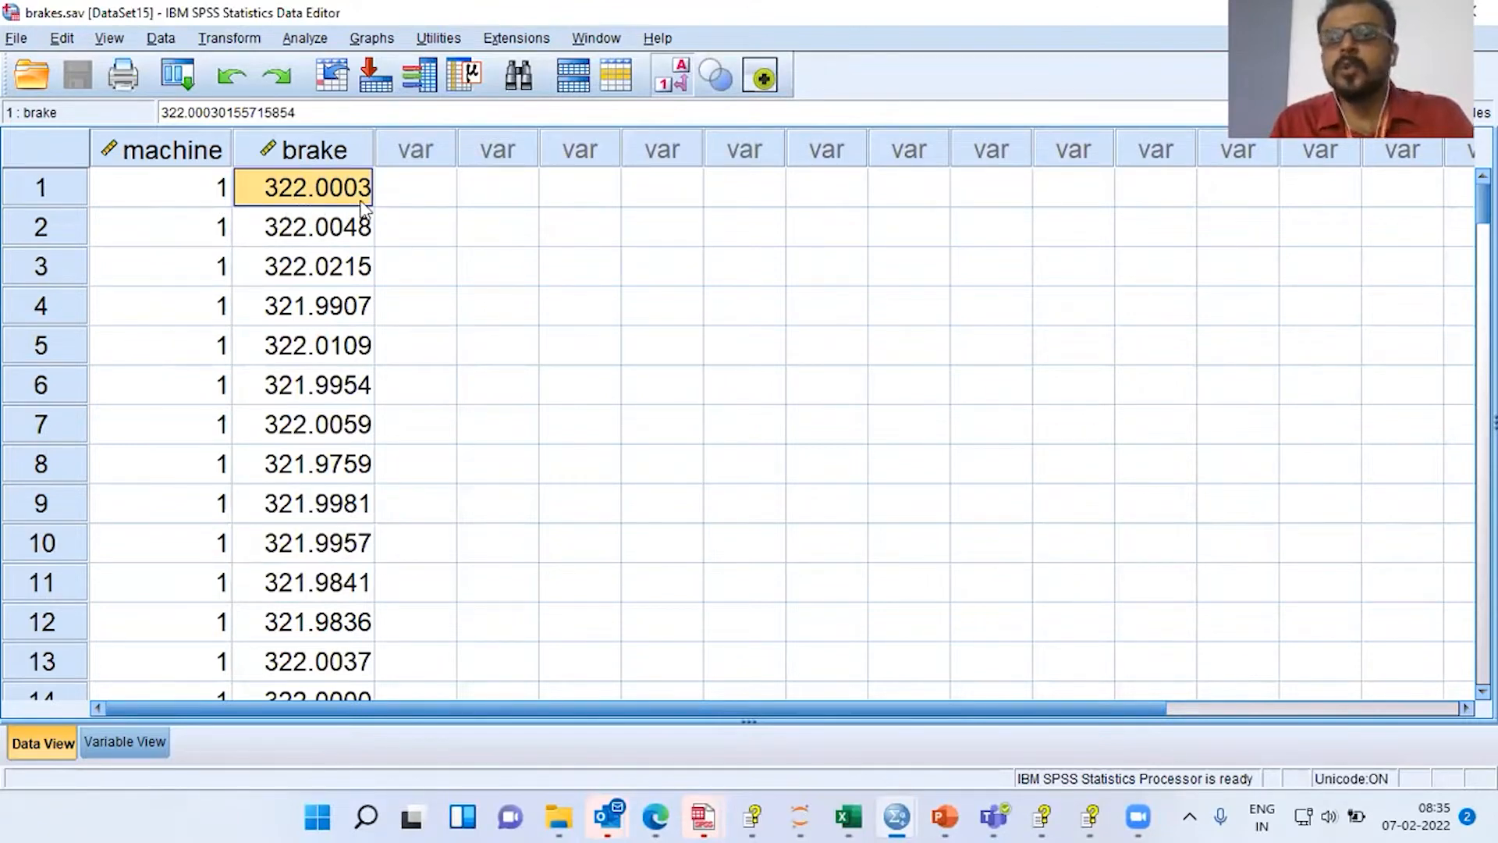
pyautogui.click(194, 238)
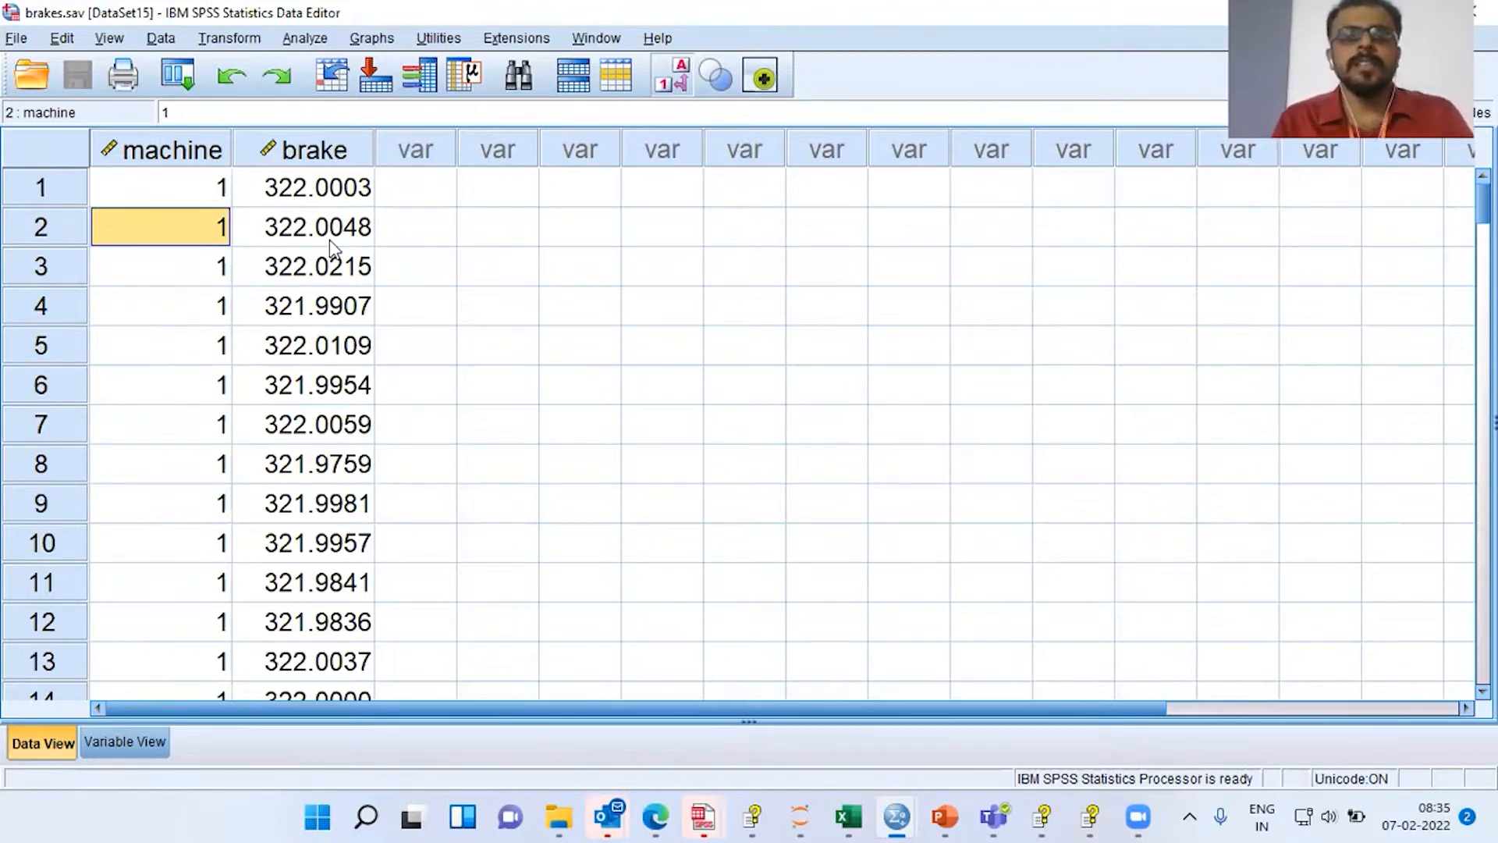
pyautogui.click(110, 159)
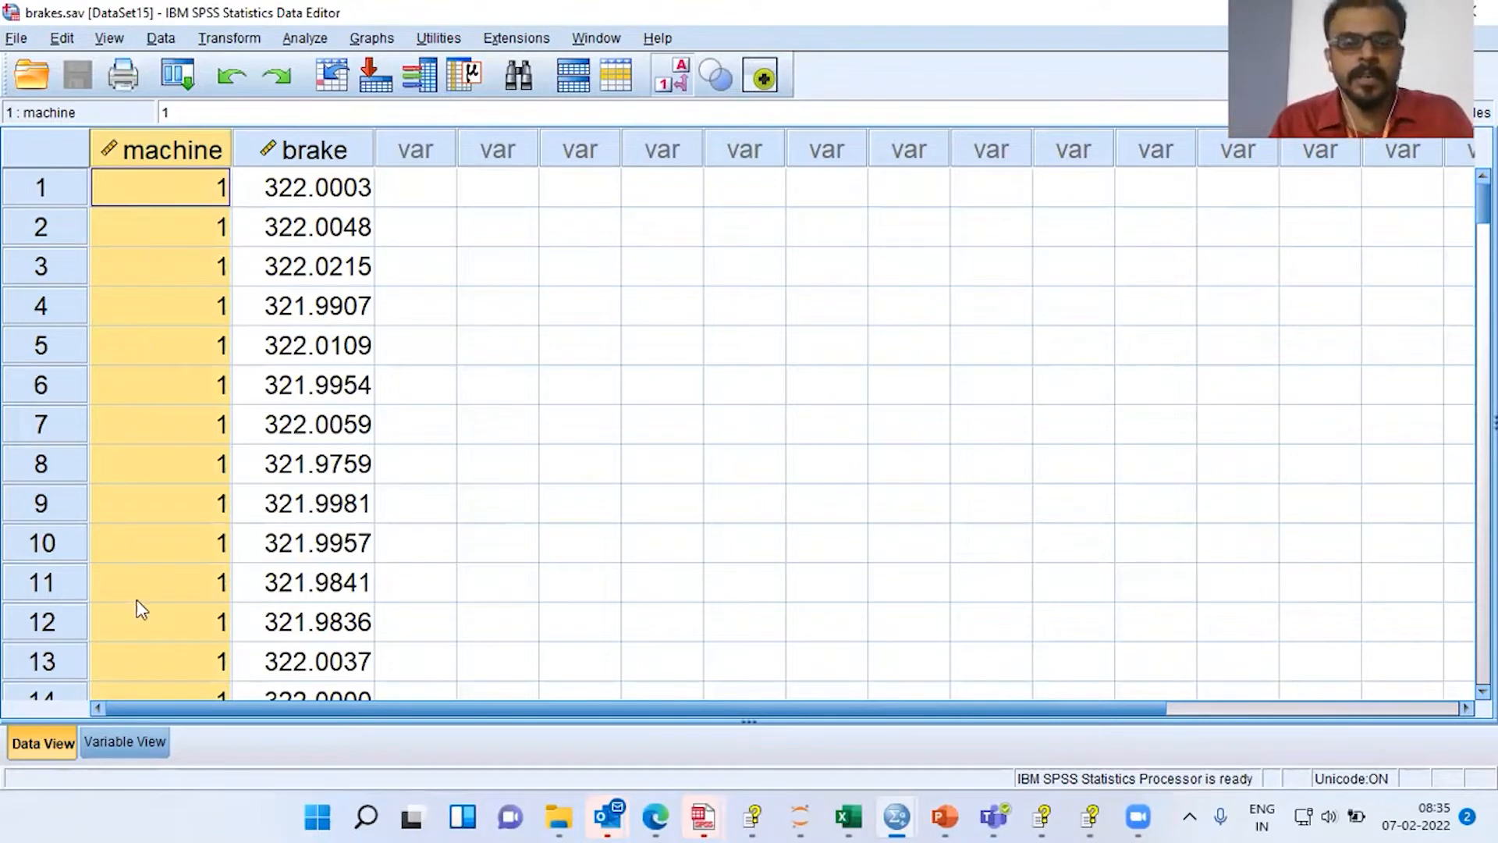
# Set the measurement level of the machine variable to Nominal and return to the data values.
pyautogui.click(134, 747)
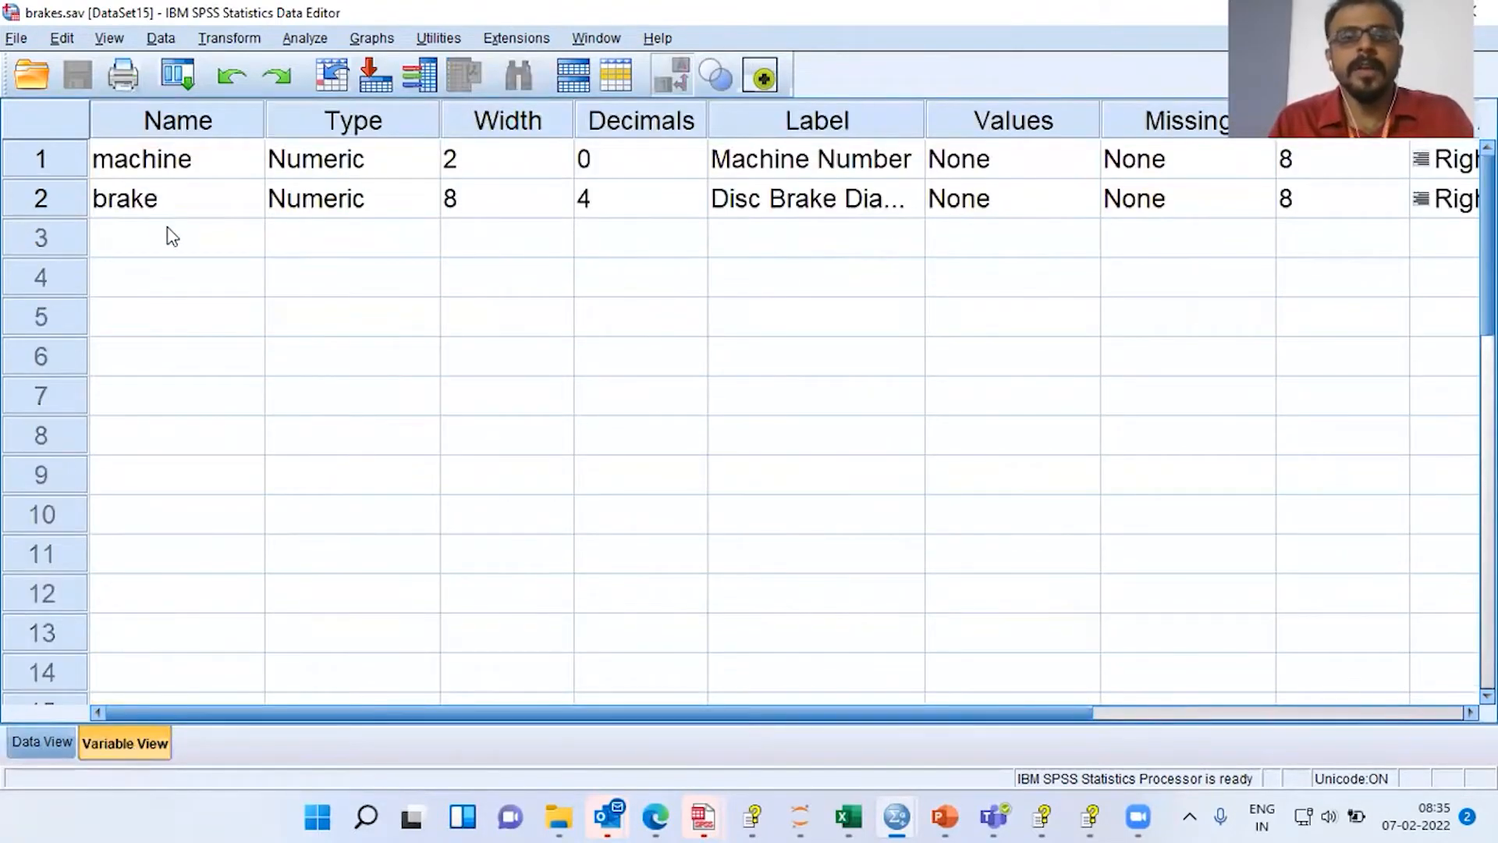
pyautogui.click(181, 169)
pyautogui.moveTo(362, 713); pyautogui.dragTo(781, 722)
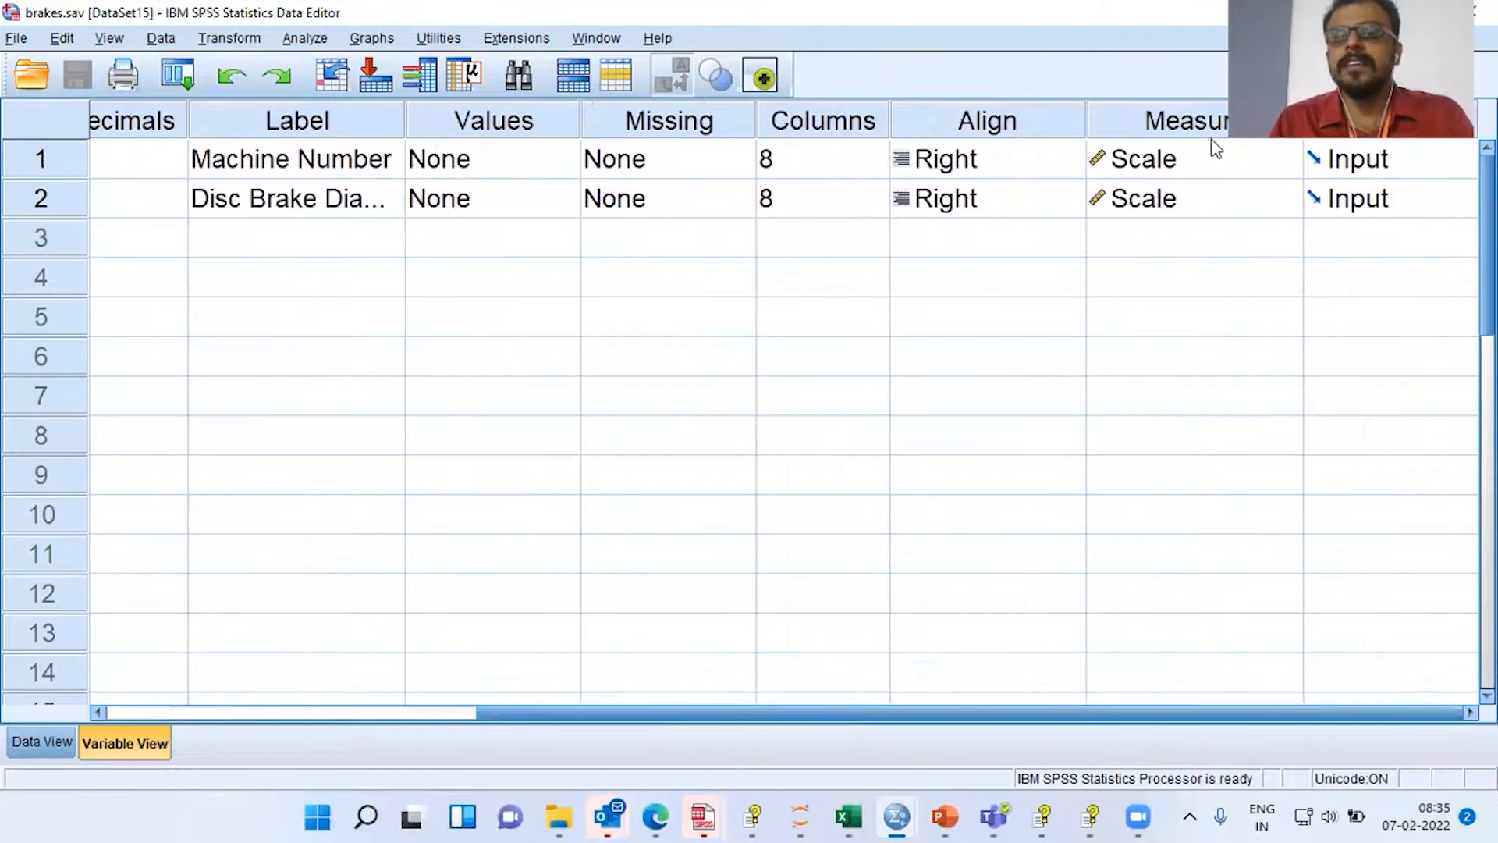
pyautogui.click(1275, 166)
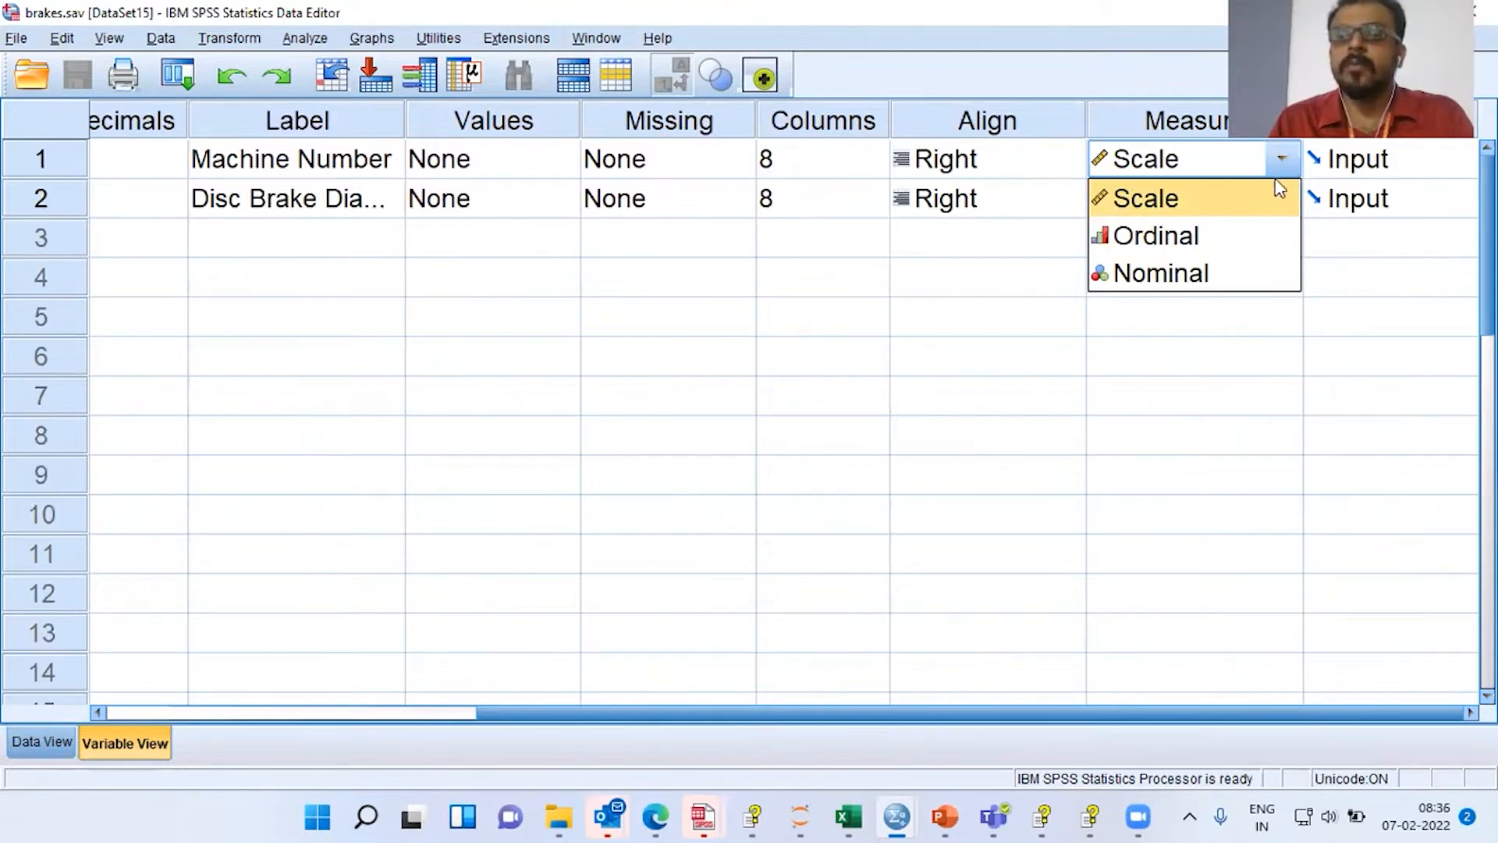
pyautogui.click(1223, 289)
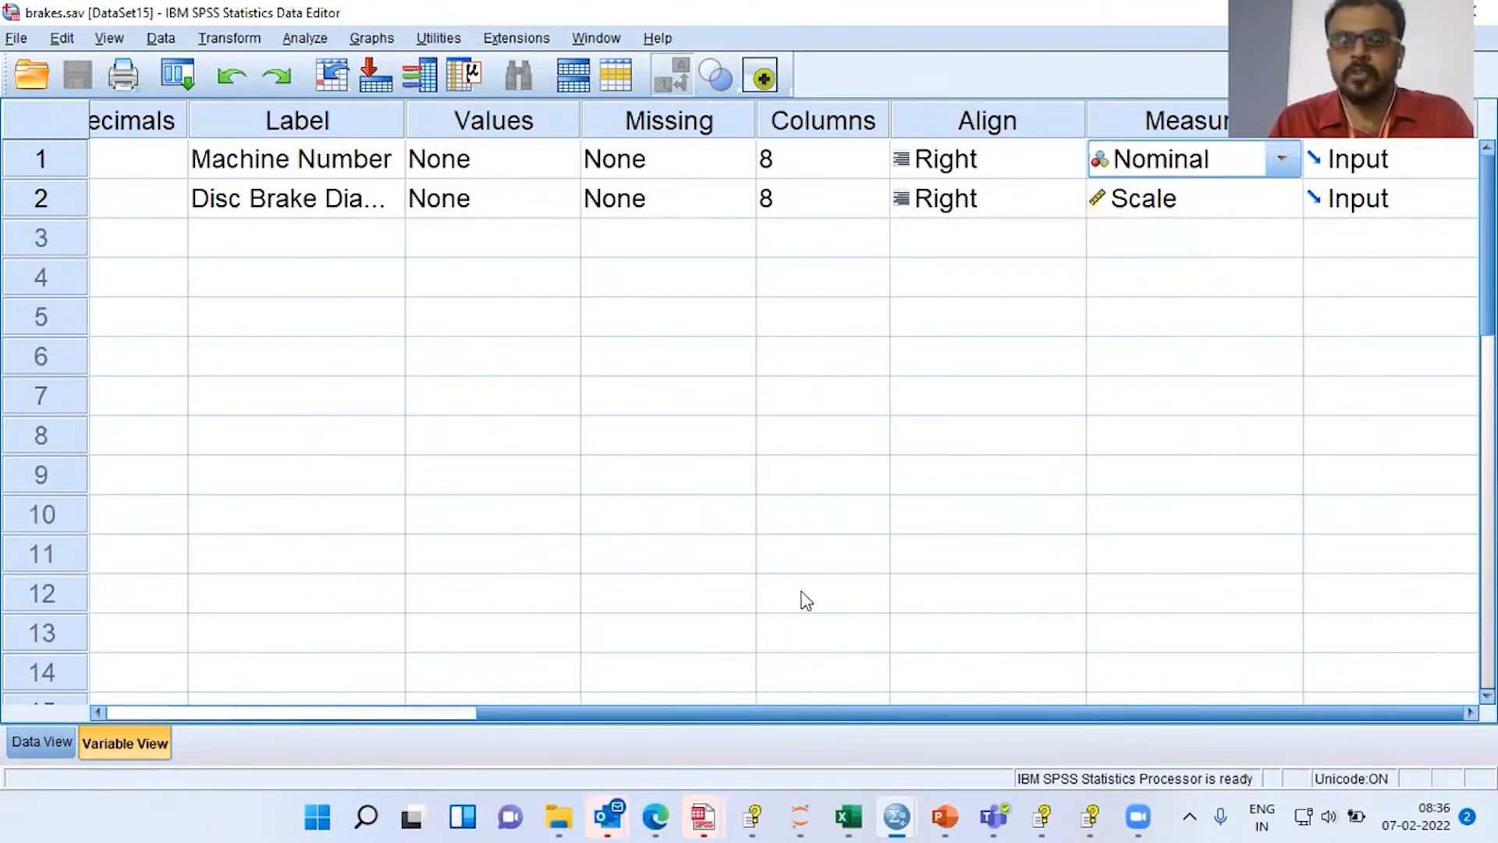
pyautogui.moveTo(592, 715); pyautogui.dragTo(203, 712)
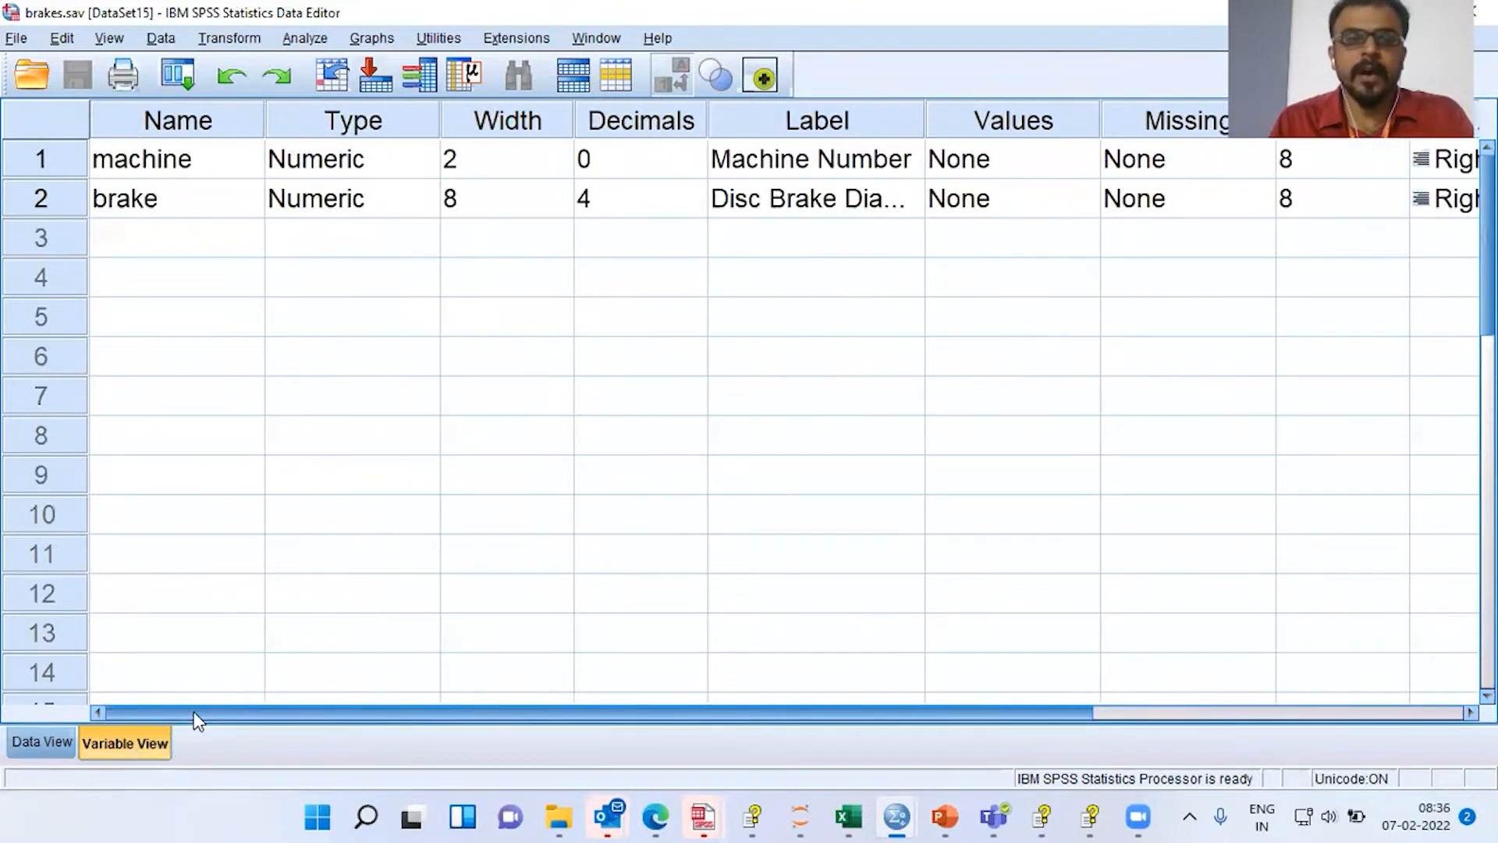
pyautogui.click(190, 171)
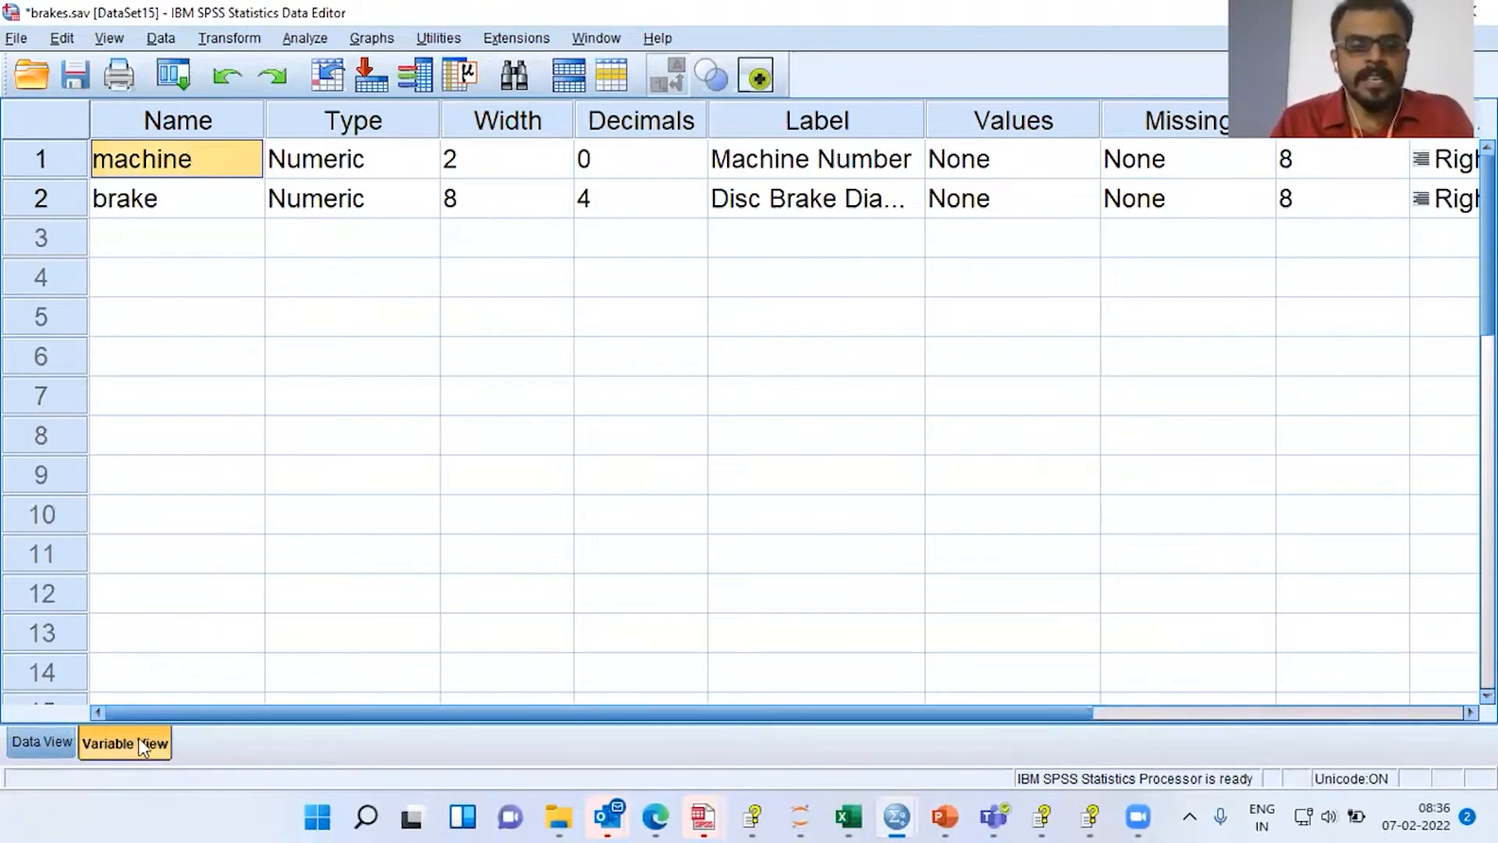
pyautogui.click(41, 745)
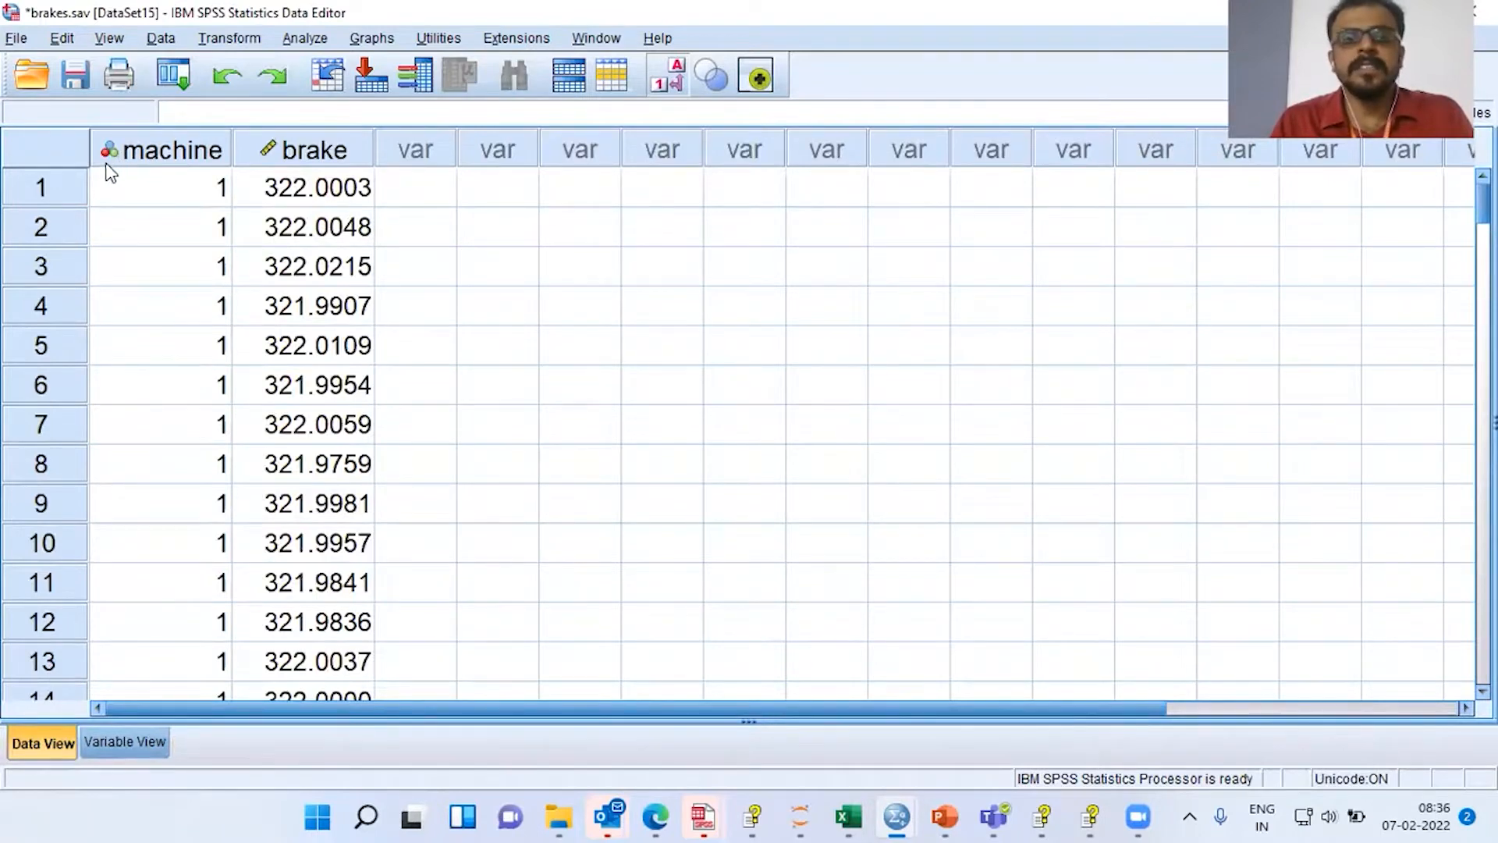
pyautogui.moveTo(115, 171)
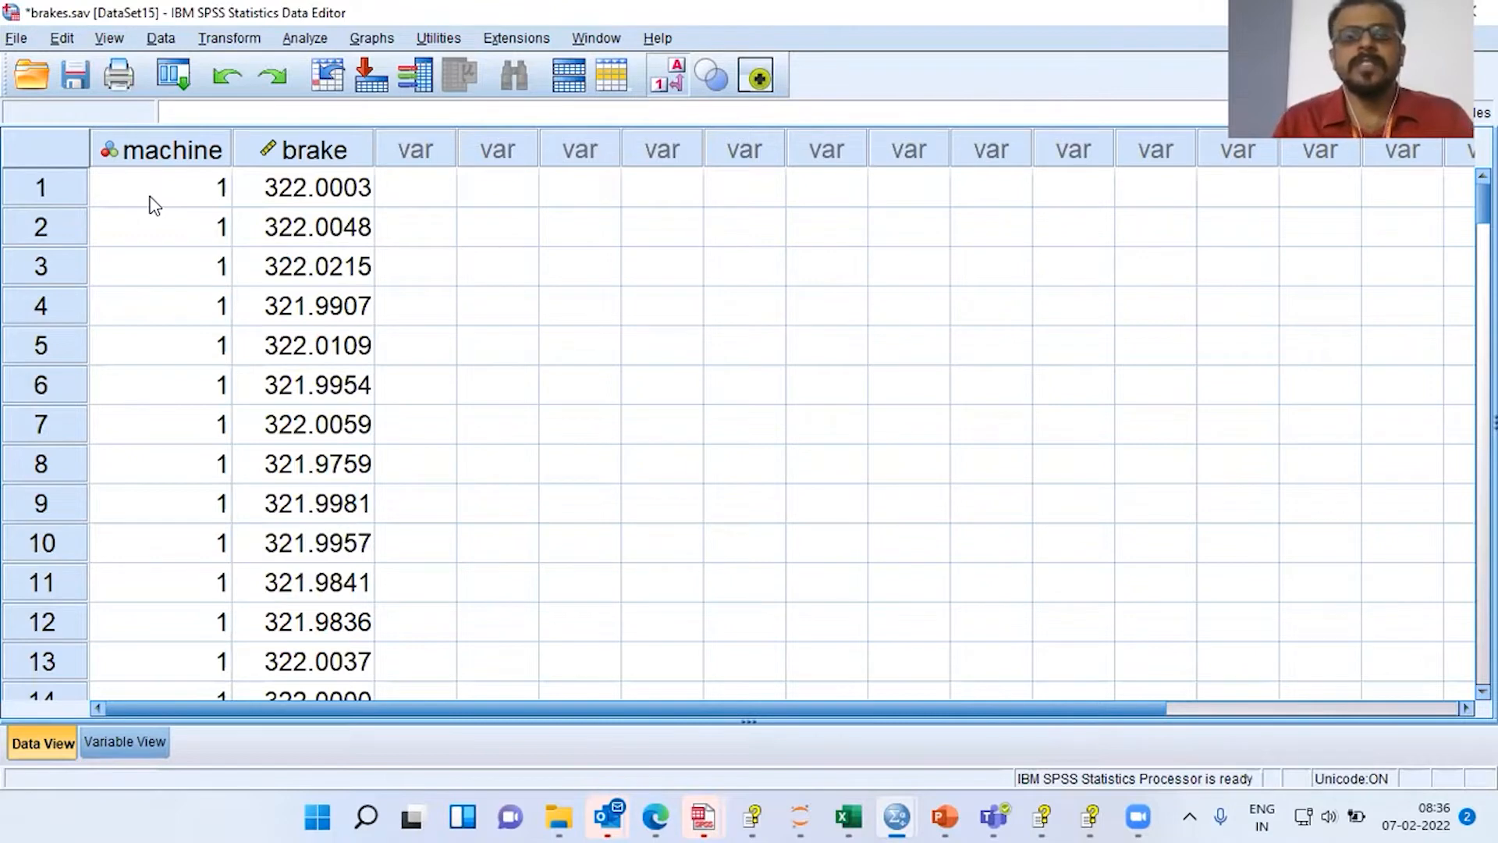
pyautogui.click(277, 199)
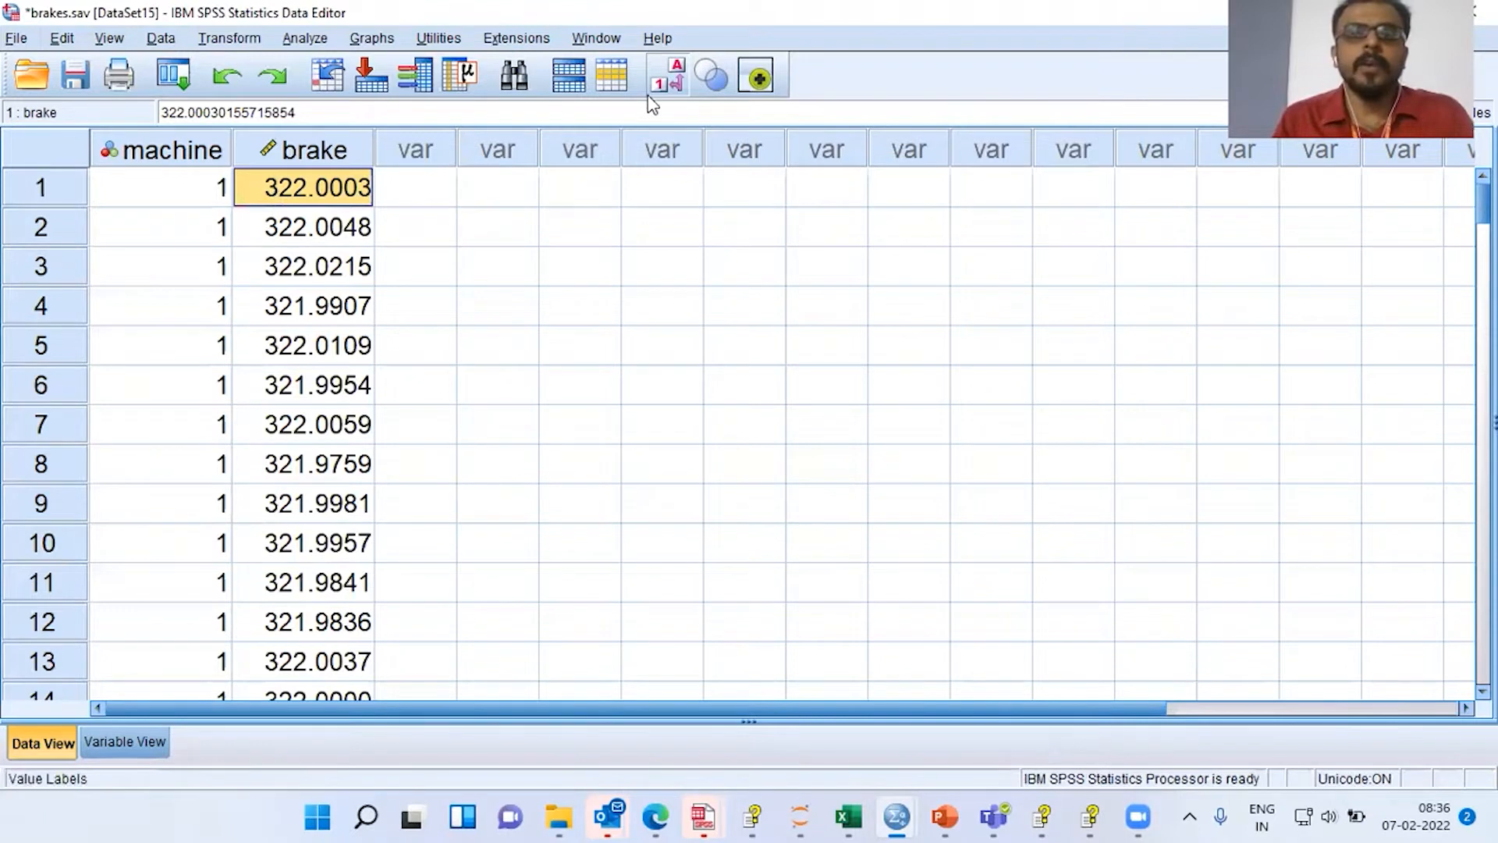
pyautogui.hotkey('alt', 'Tab')
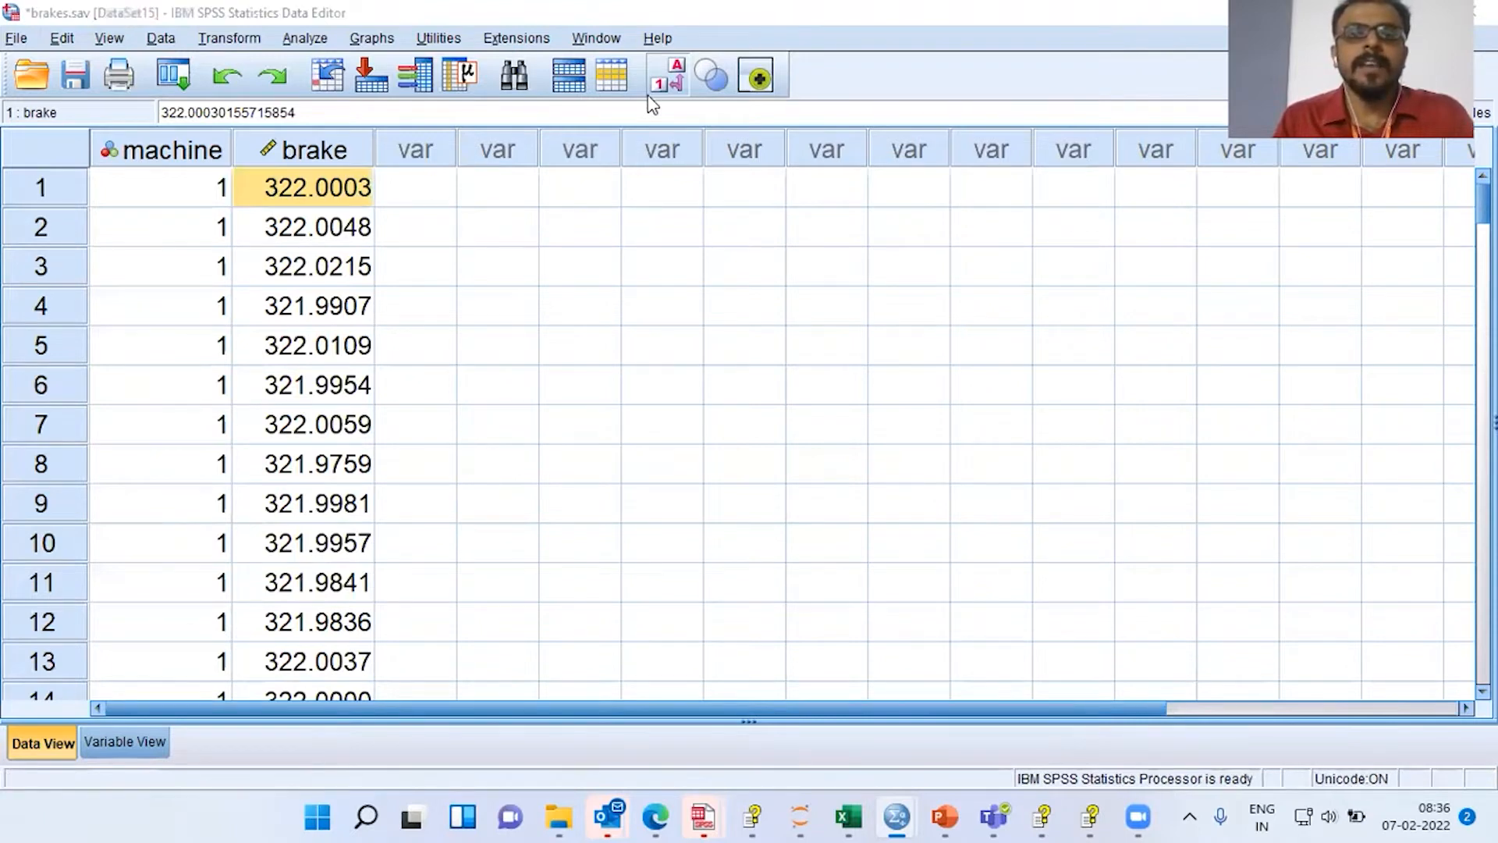
# Set up a One-Way ANOVA with Machine Number as the factor and Disc Brake Diameter (mm) as the dependent variable.
pyautogui.click(315, 43)
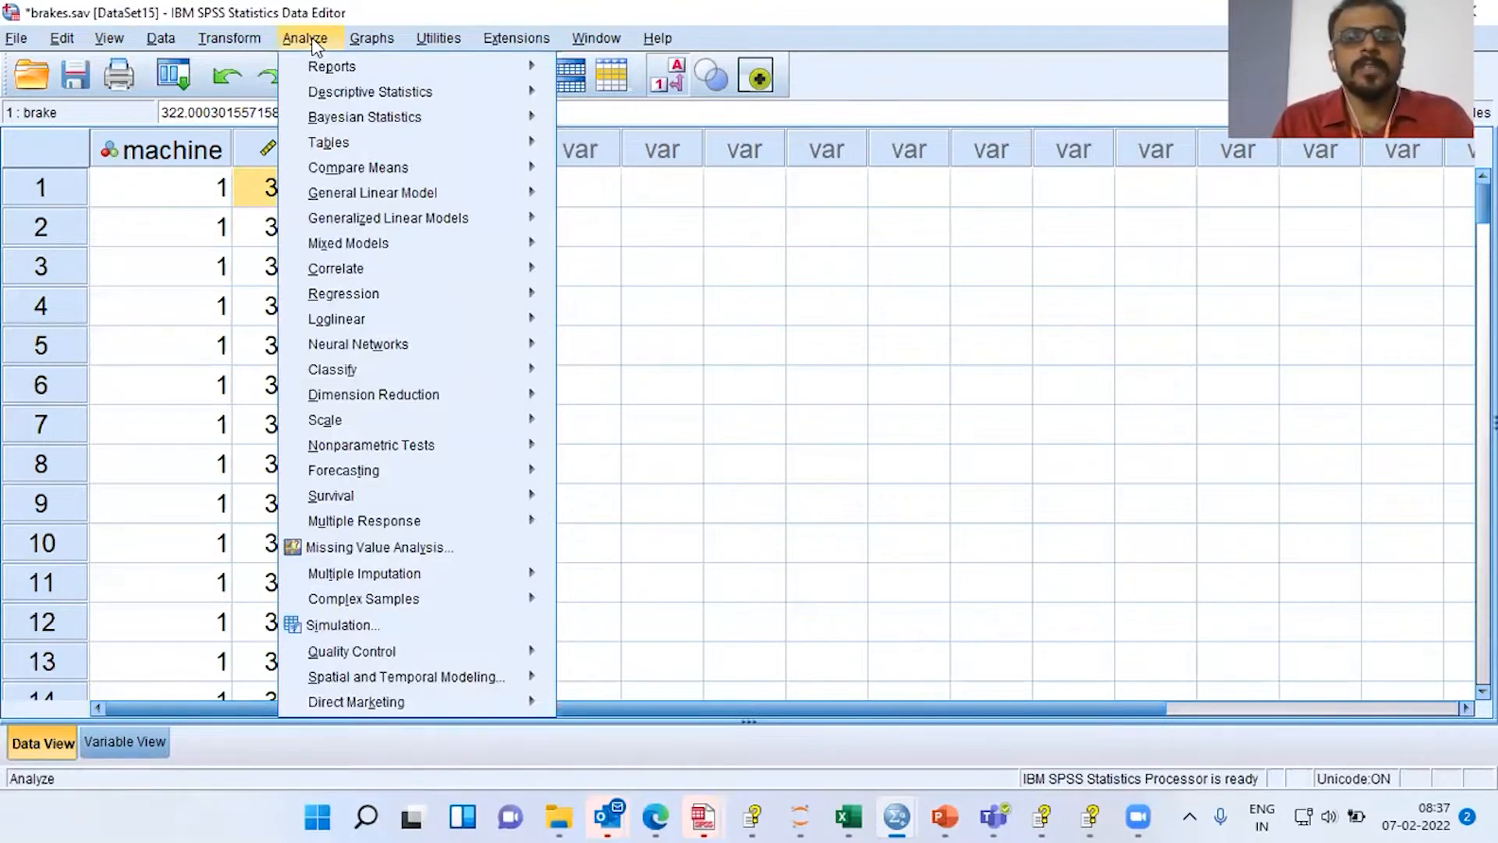
pyautogui.moveTo(518, 35)
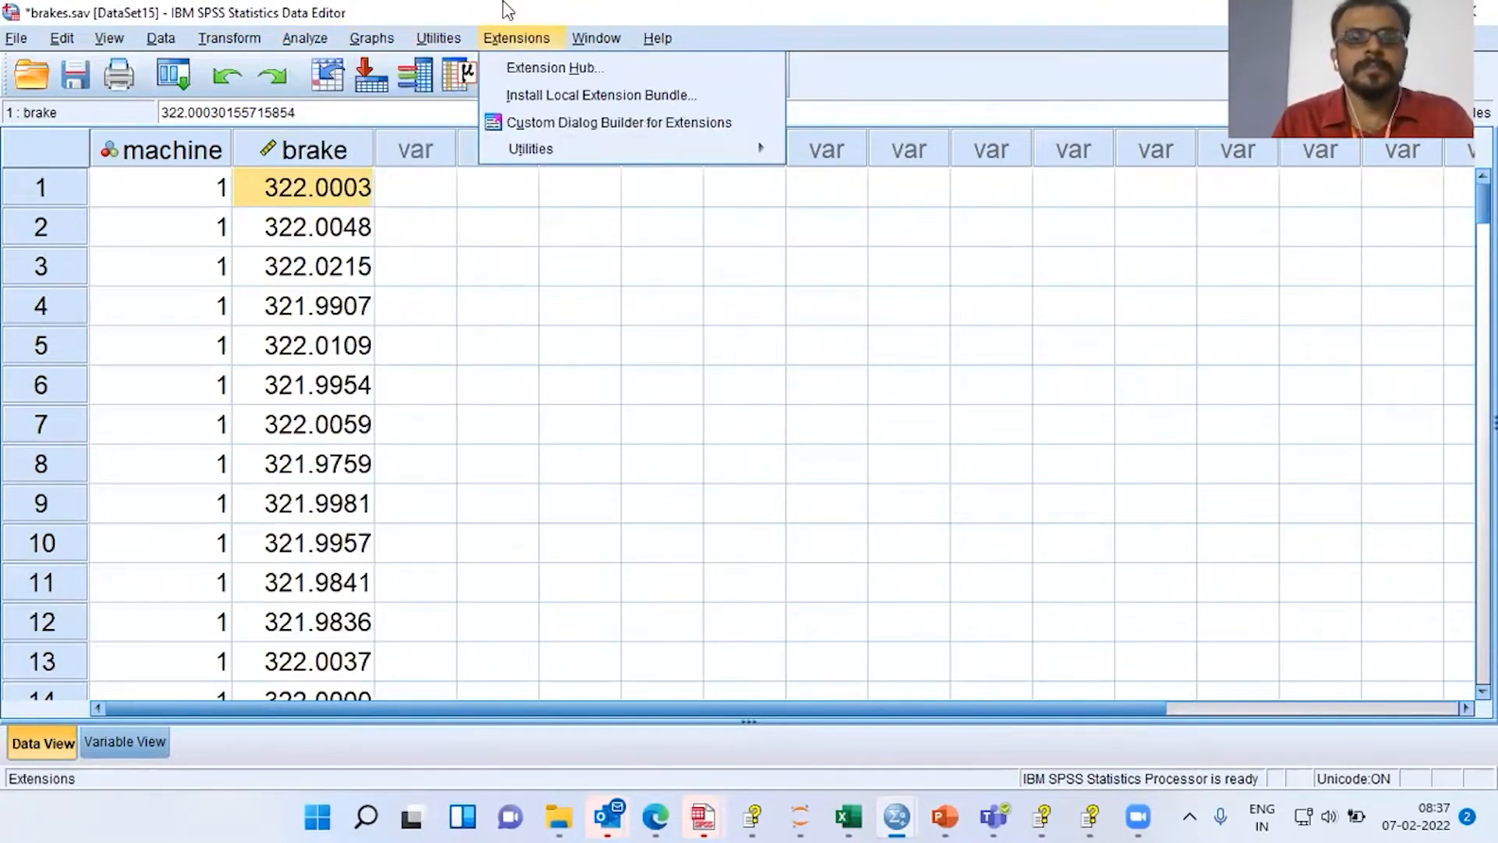
pyautogui.moveTo(304, 37)
pyautogui.moveTo(359, 171)
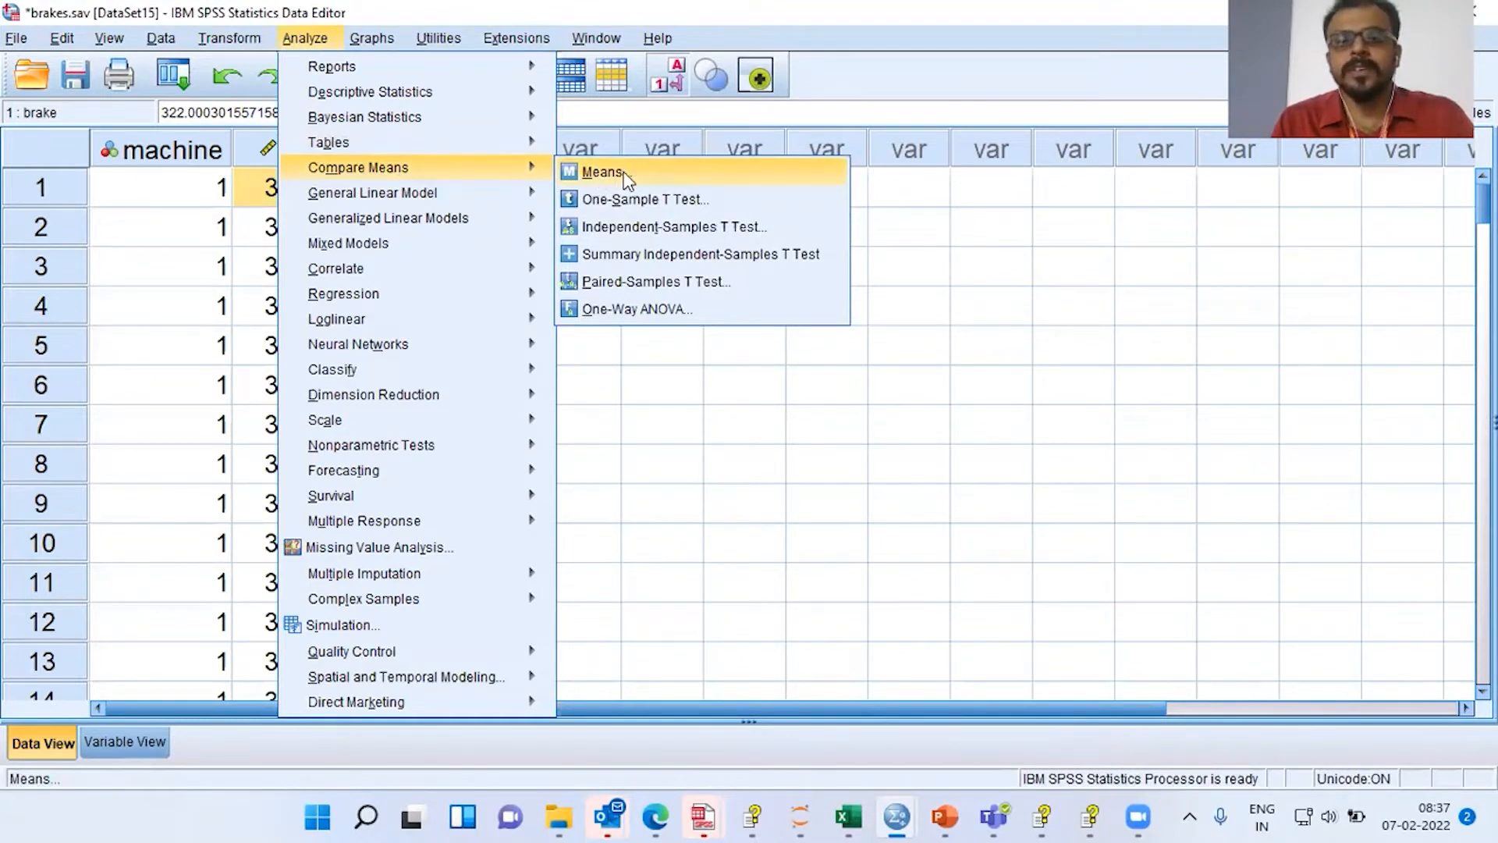
pyautogui.click(677, 311)
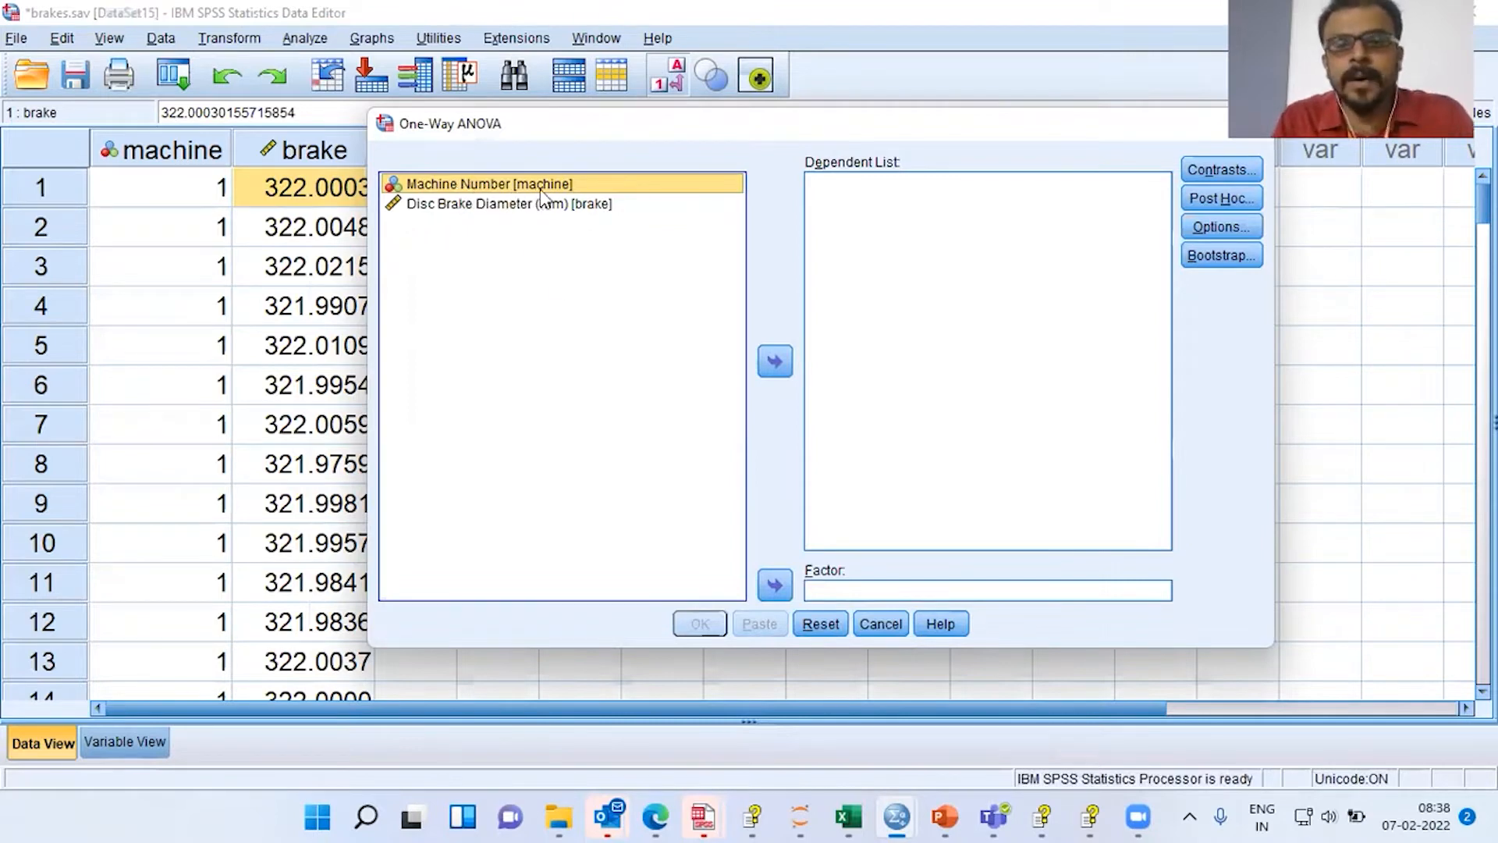
pyautogui.click(777, 585)
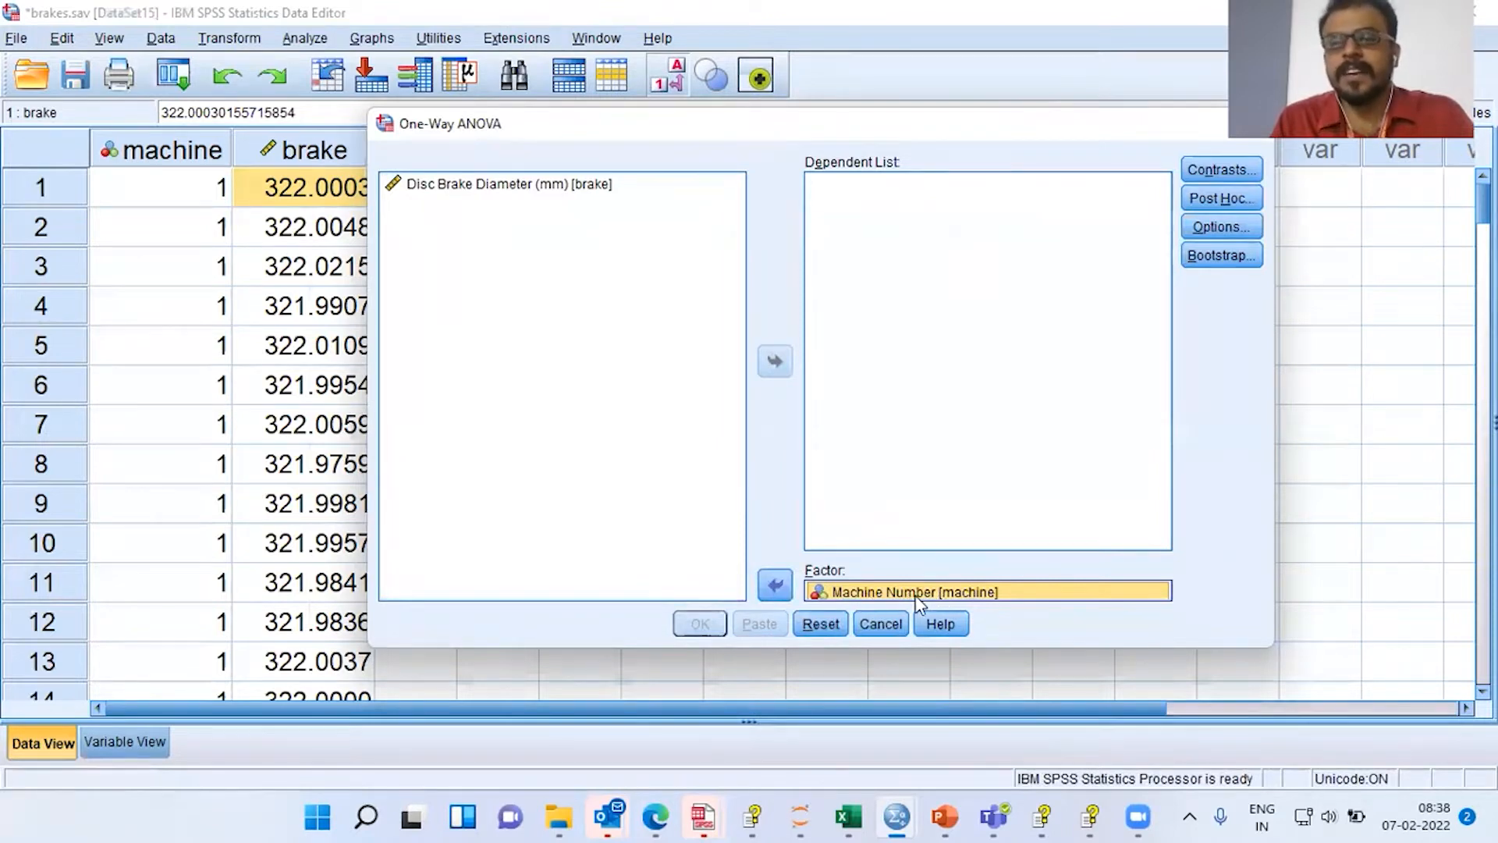
pyautogui.click(500, 186)
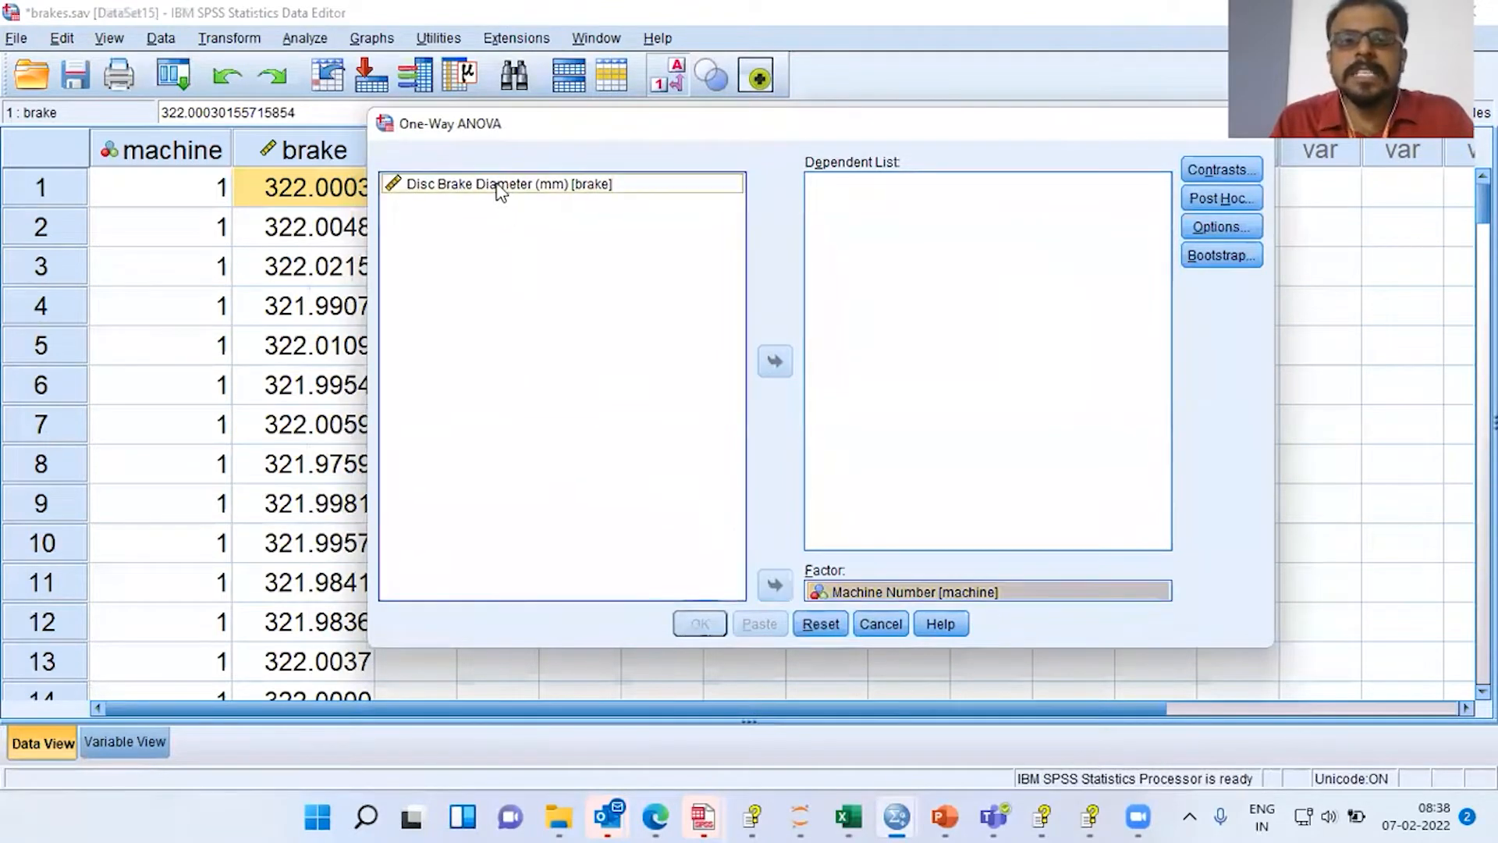
pyautogui.click(775, 362)
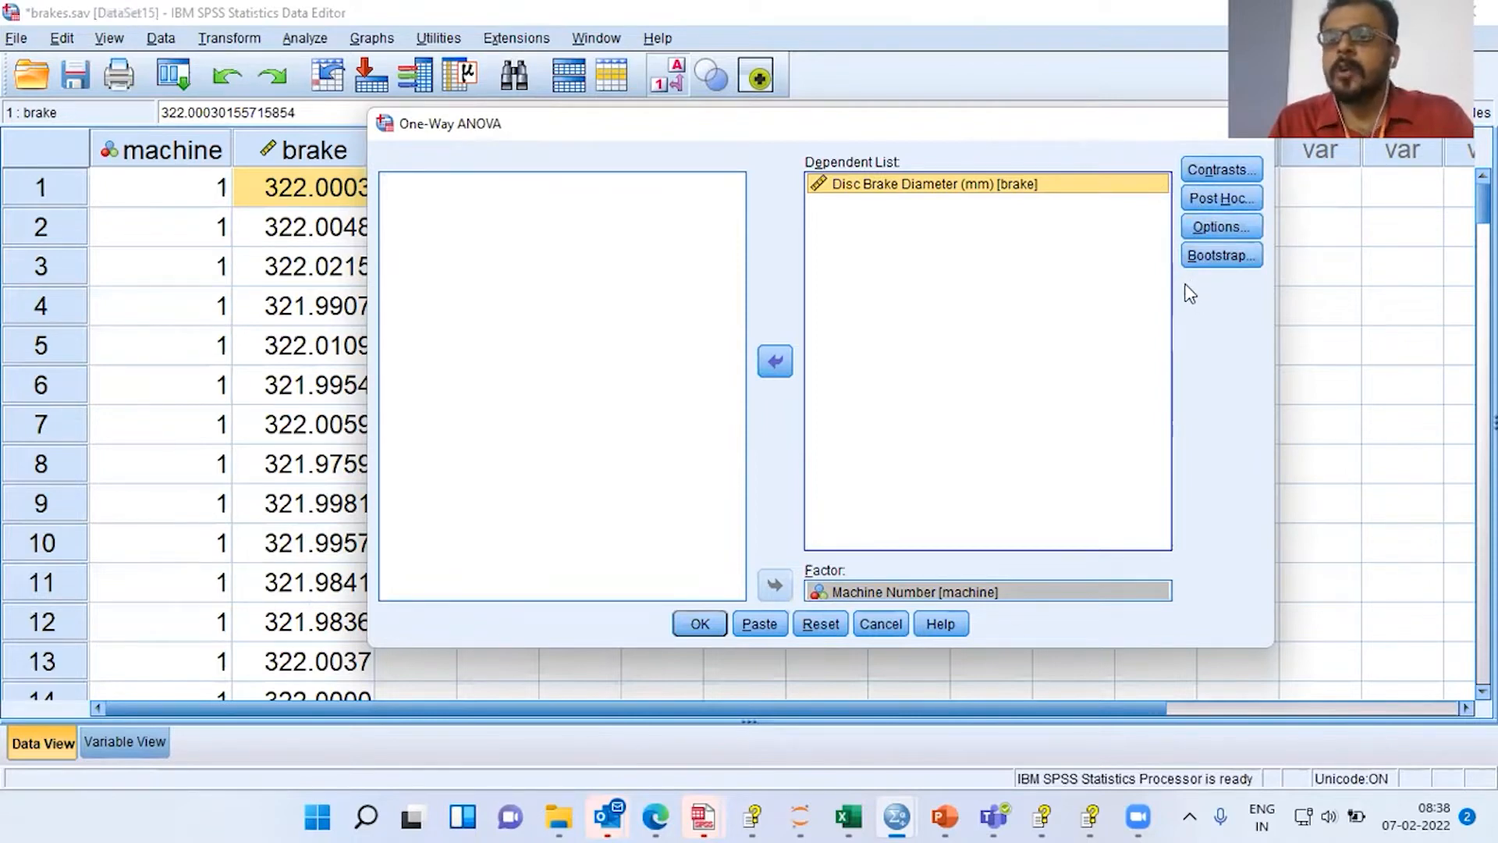
# Add a means plot and the homogeneity of variance test to the One-Way ANOVA and run it.
pyautogui.click(1235, 228)
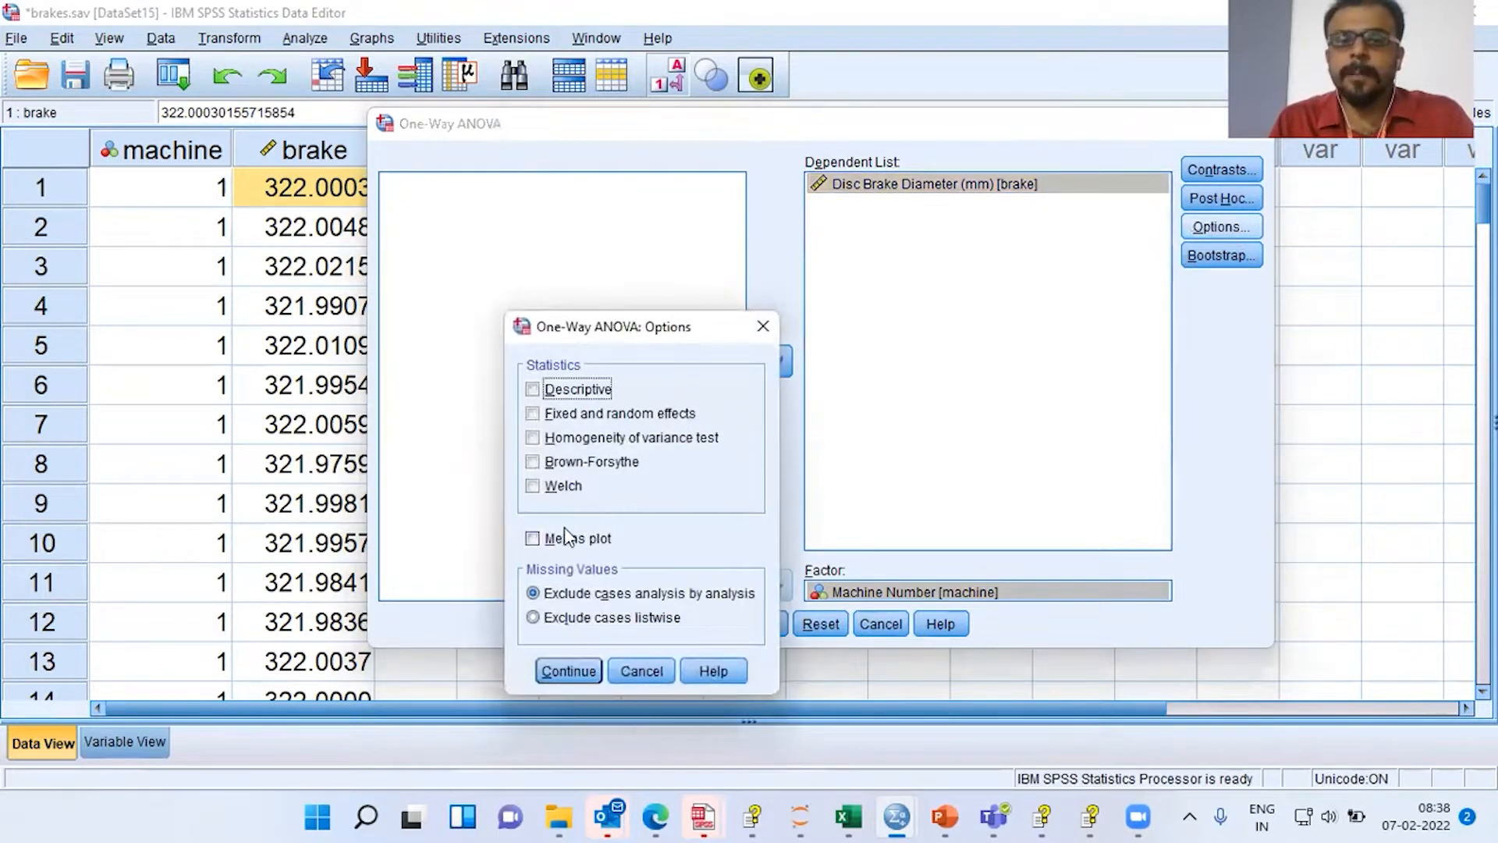
pyautogui.click(534, 539)
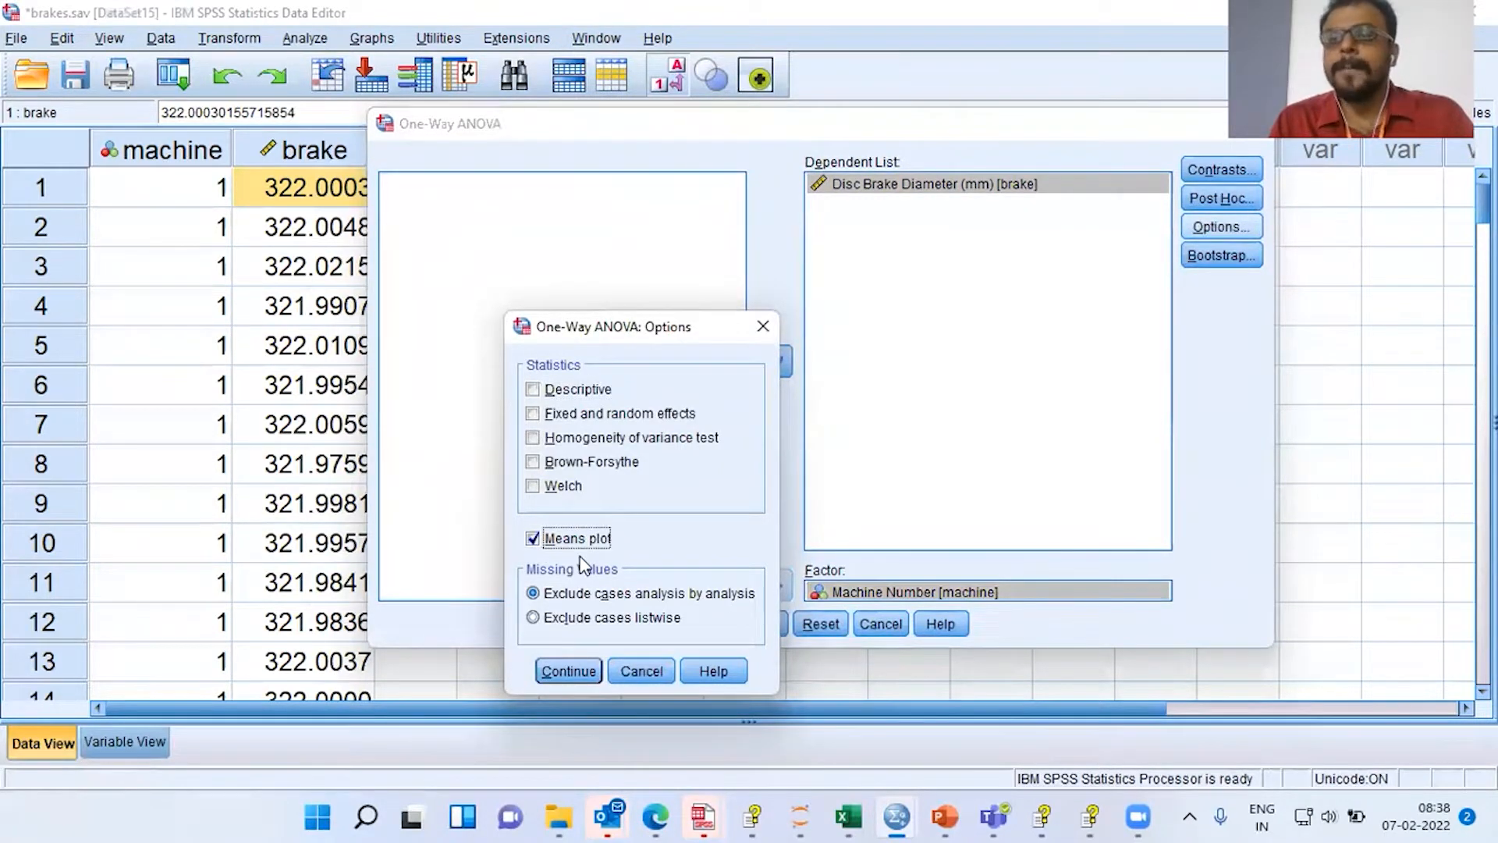
pyautogui.click(538, 439)
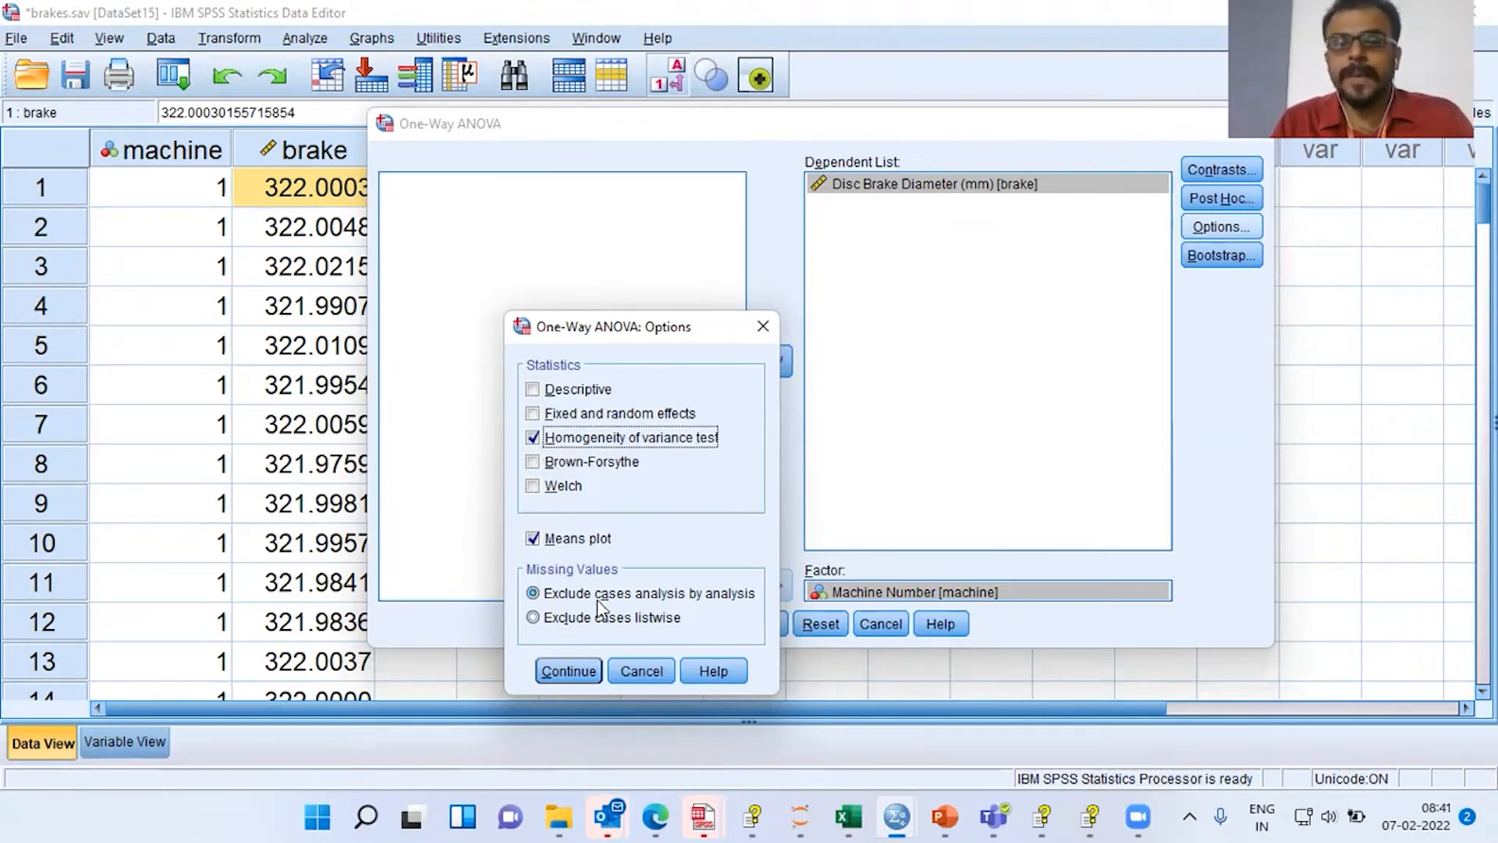
pyautogui.click(581, 676)
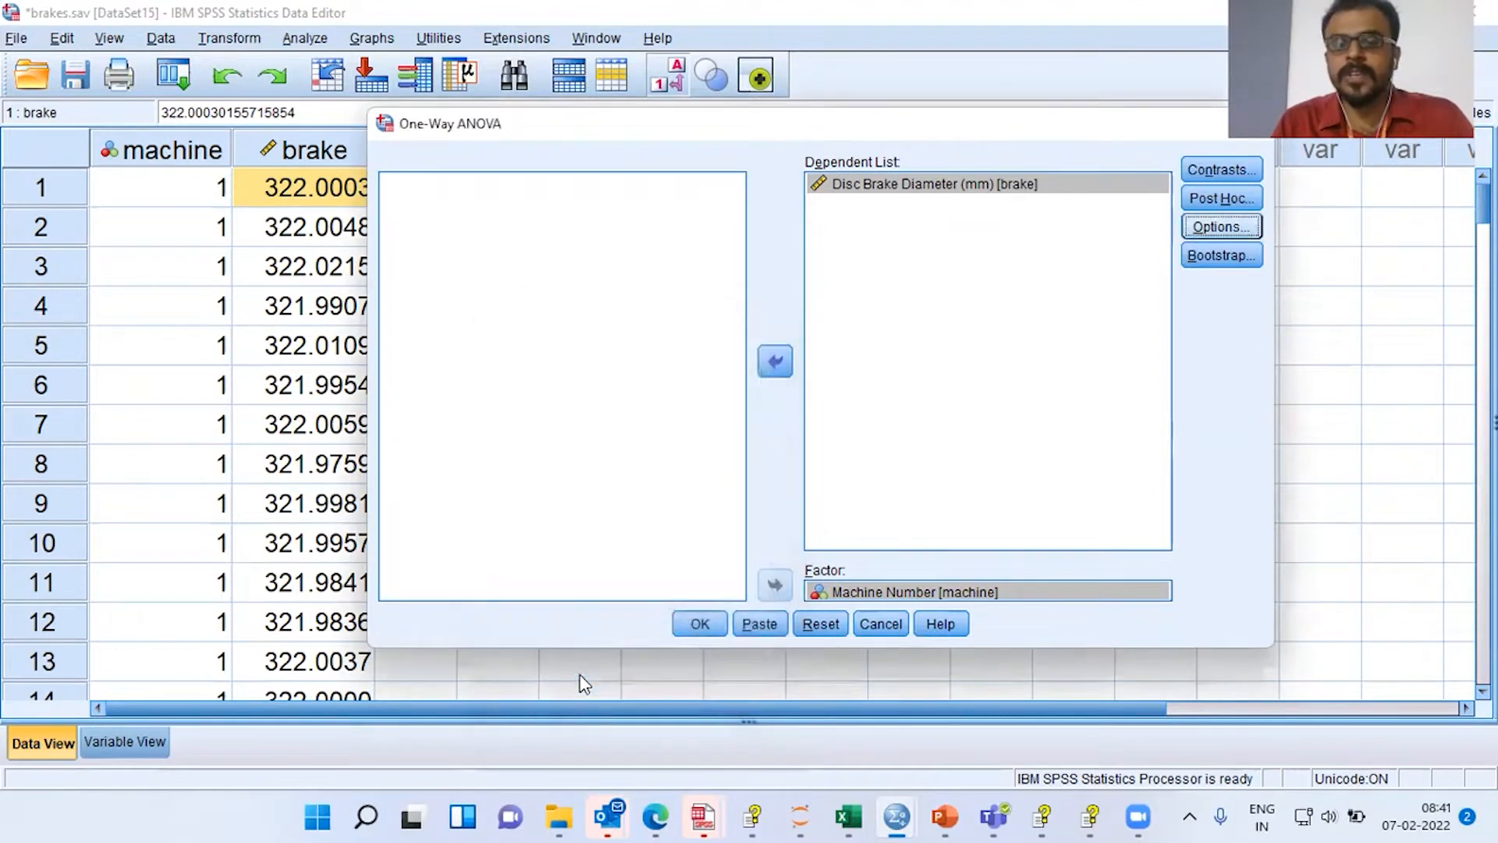
pyautogui.click(700, 625)
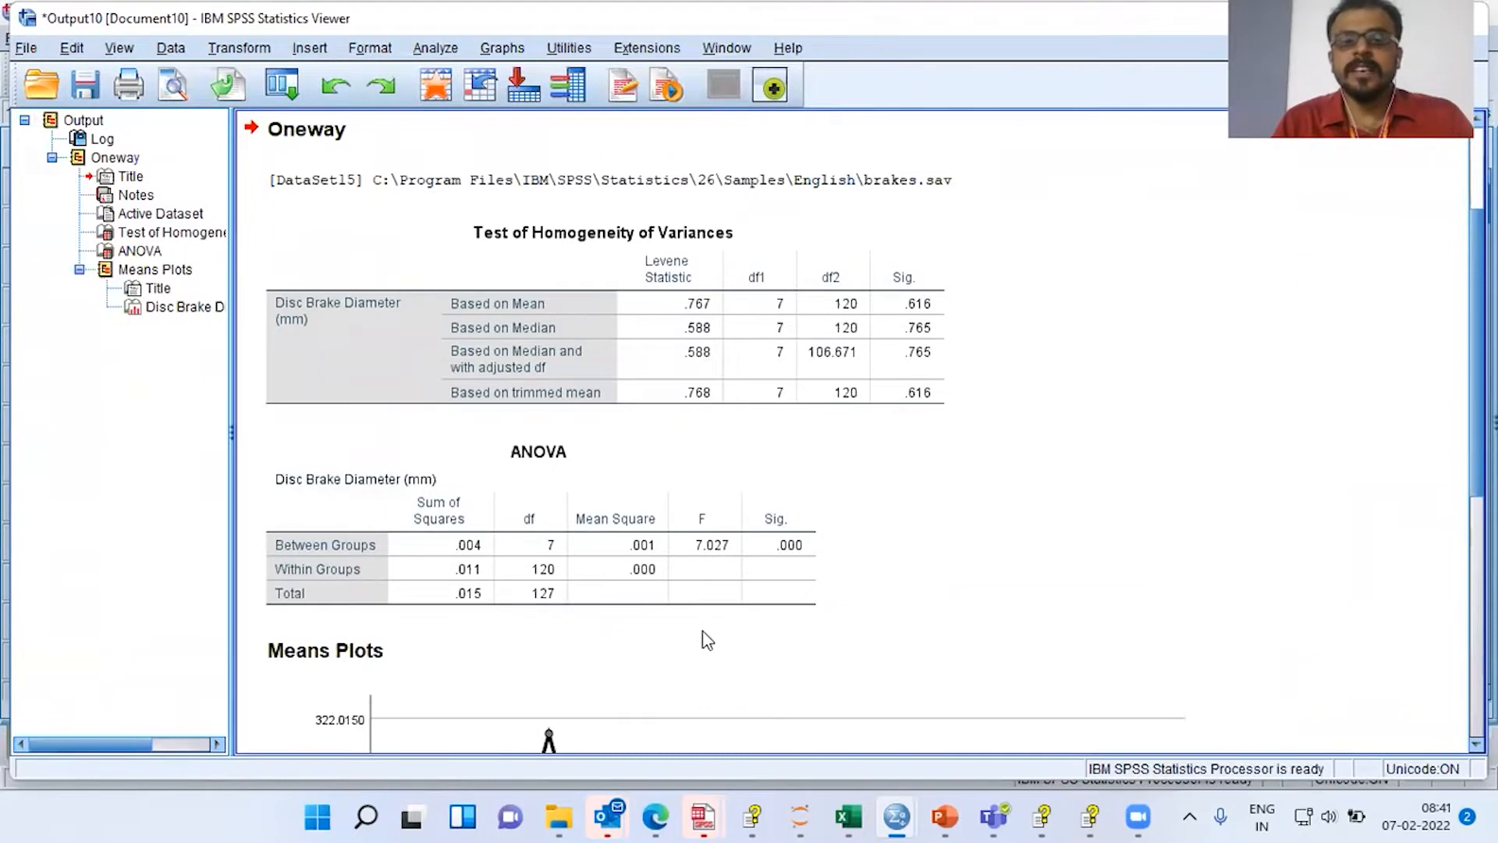
# Compare the significance values in the Test of Homogeneity of Variances table with the significance in the ANOVA table.
pyautogui.click(686, 396)
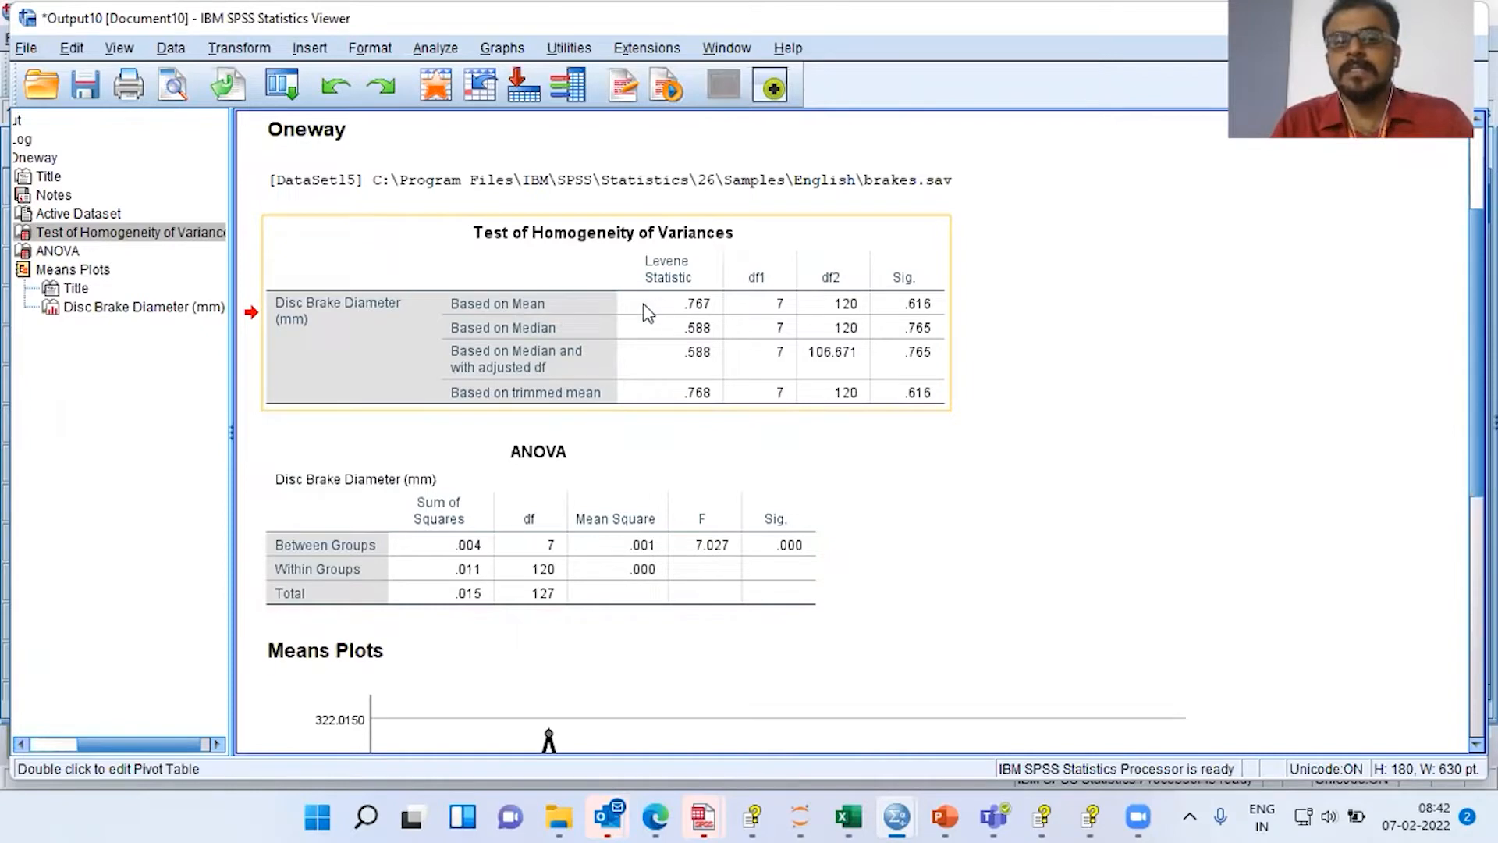
pyautogui.click(933, 237)
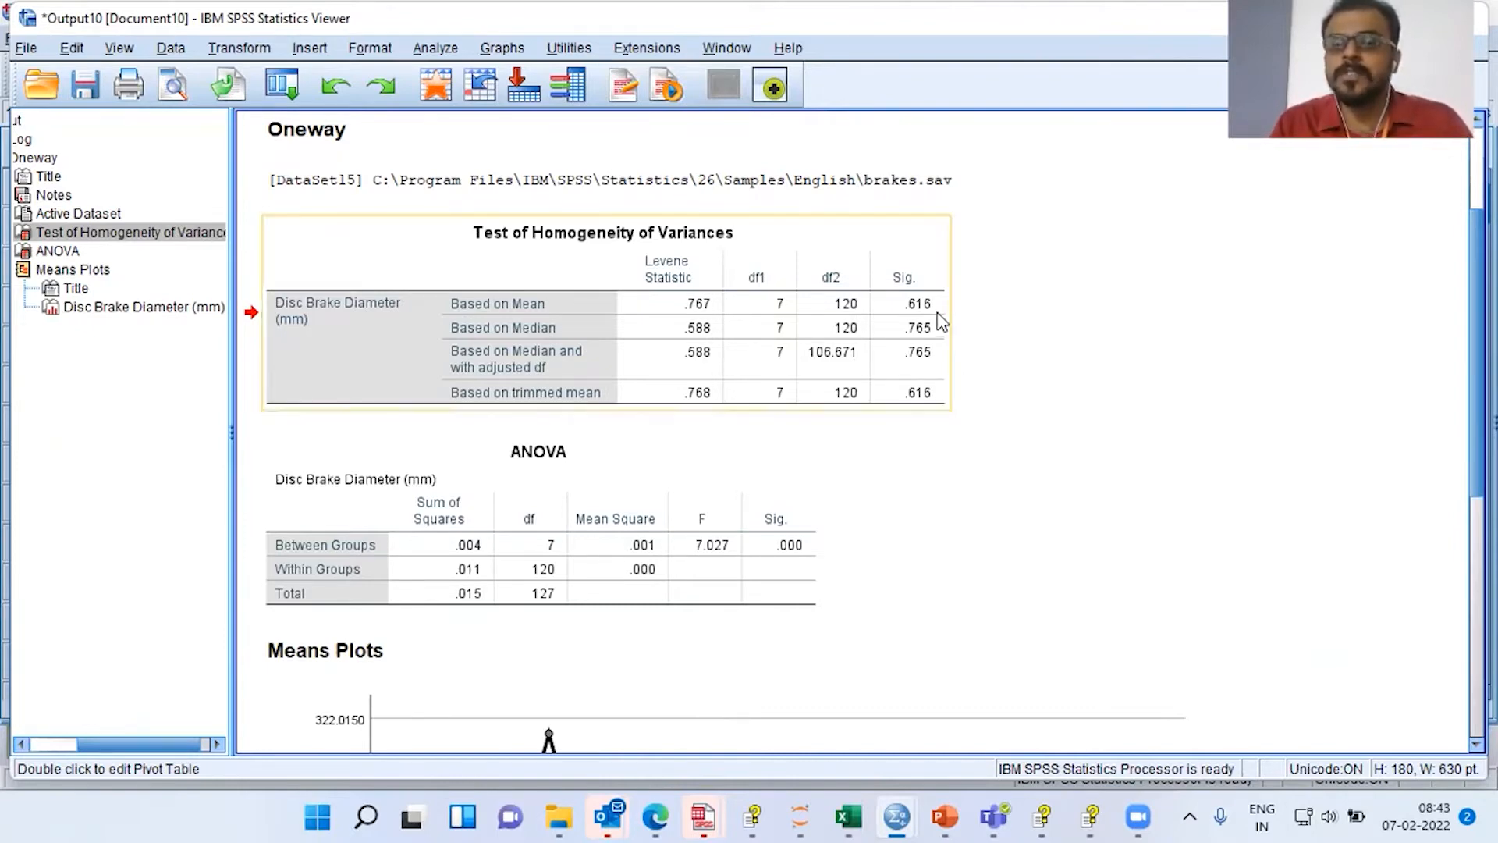
pyautogui.click(889, 534)
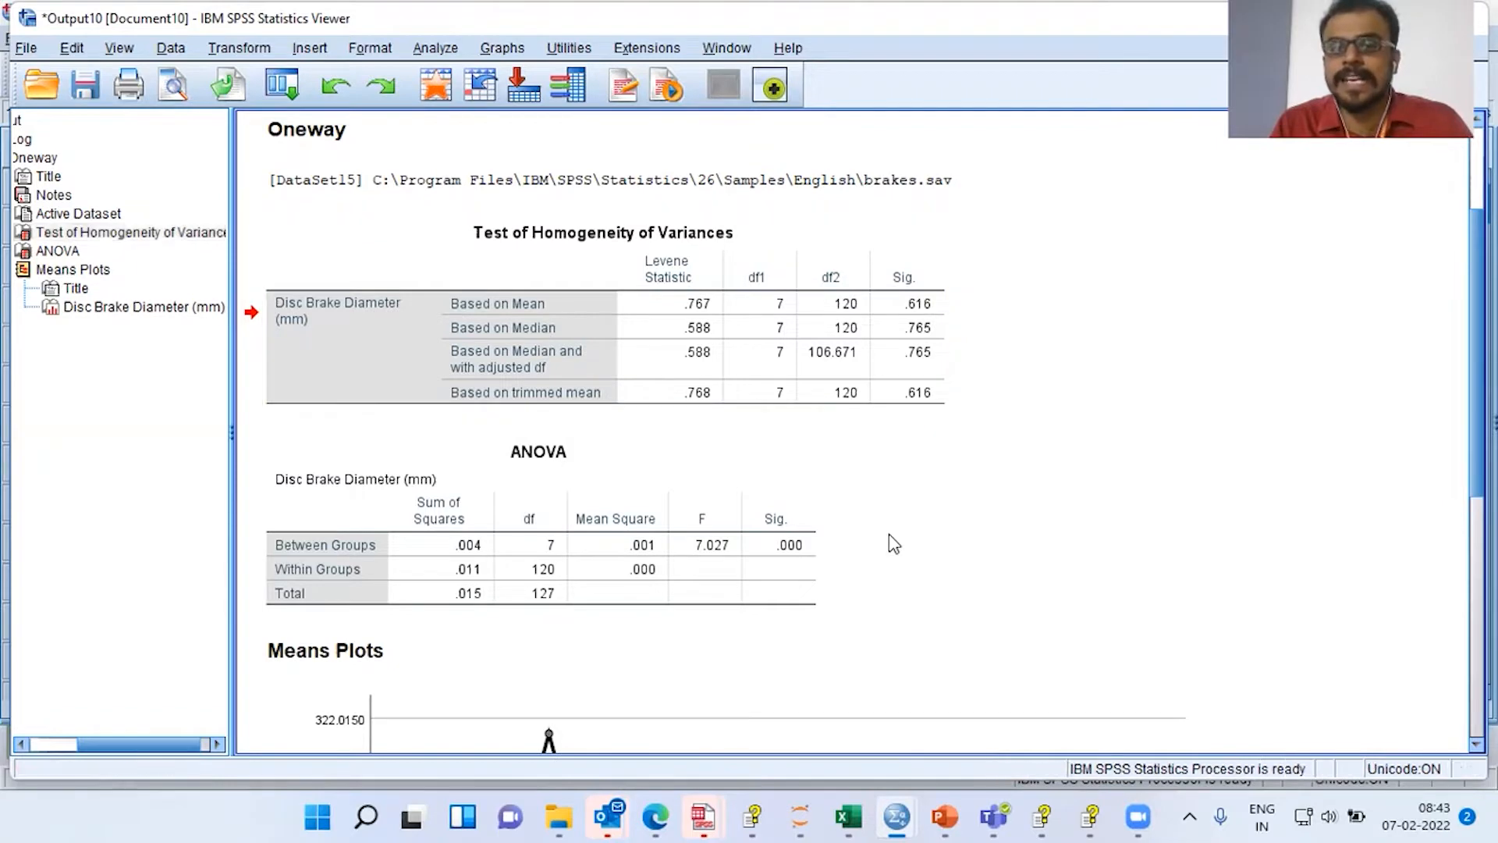
pyautogui.click(819, 546)
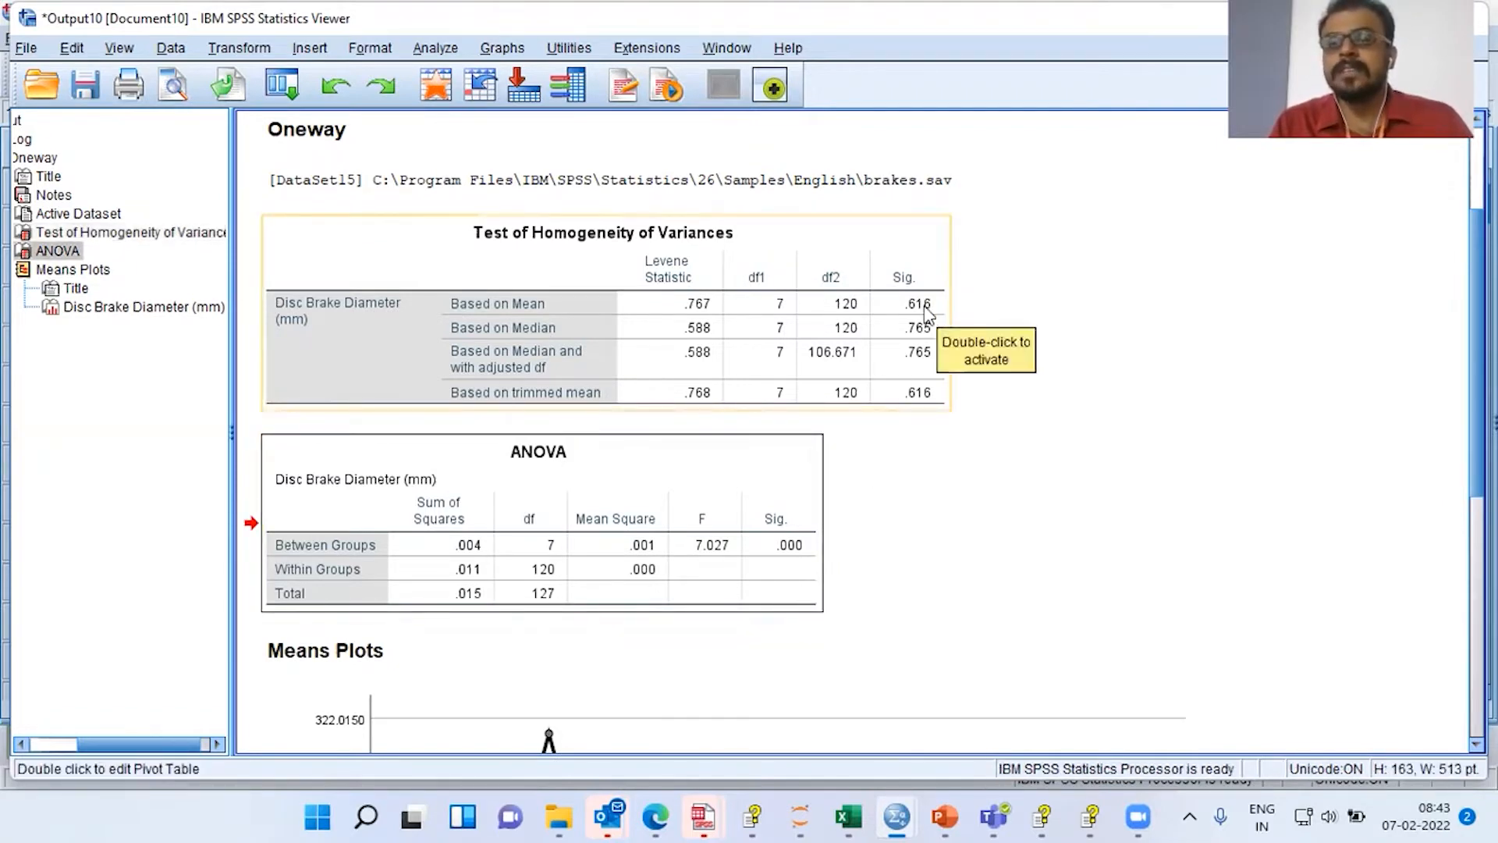
pyautogui.click(959, 305)
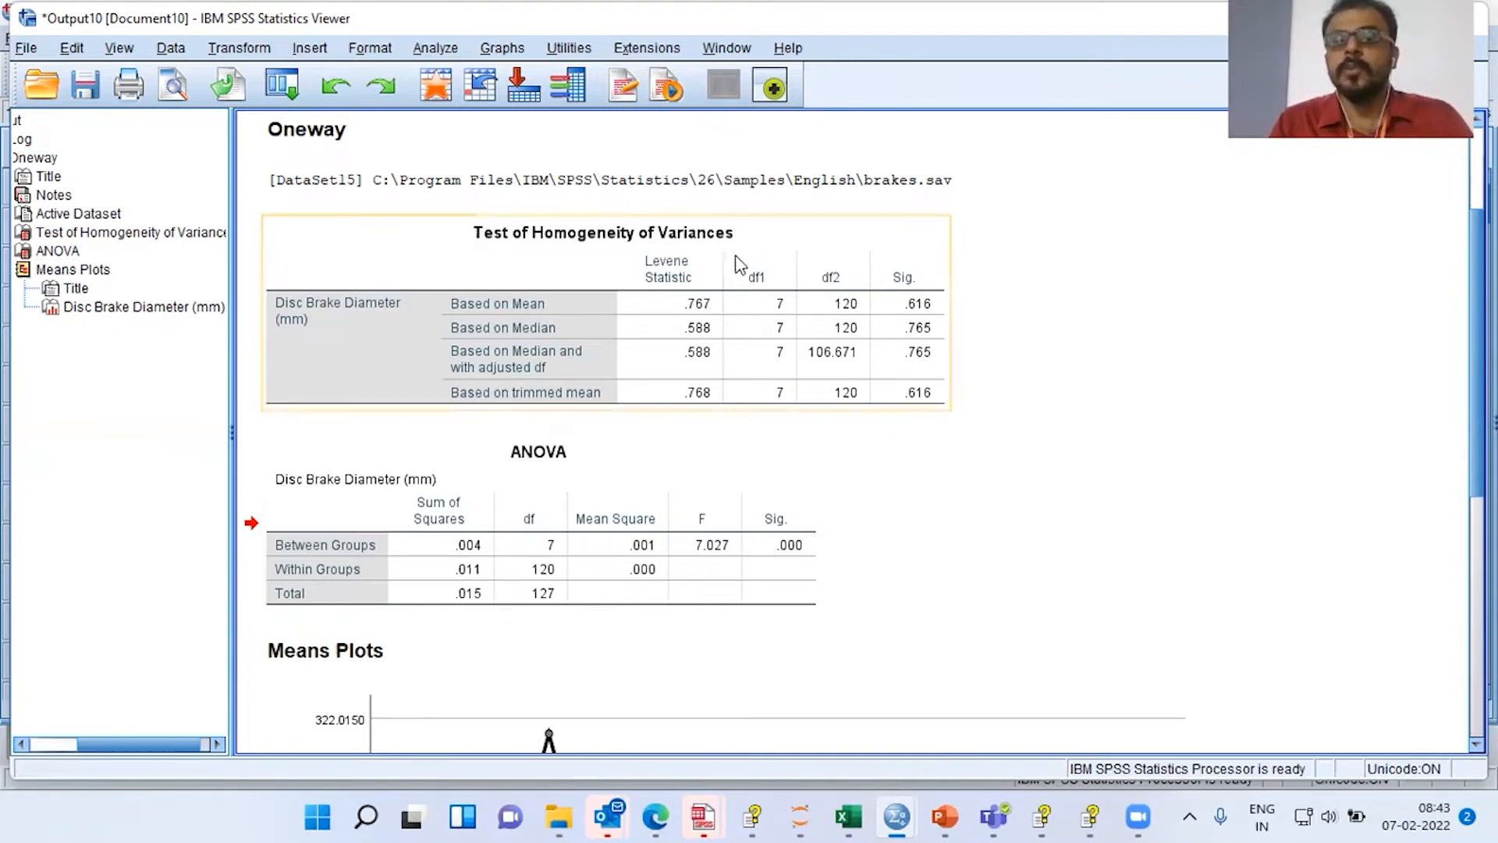
pyautogui.click(929, 326)
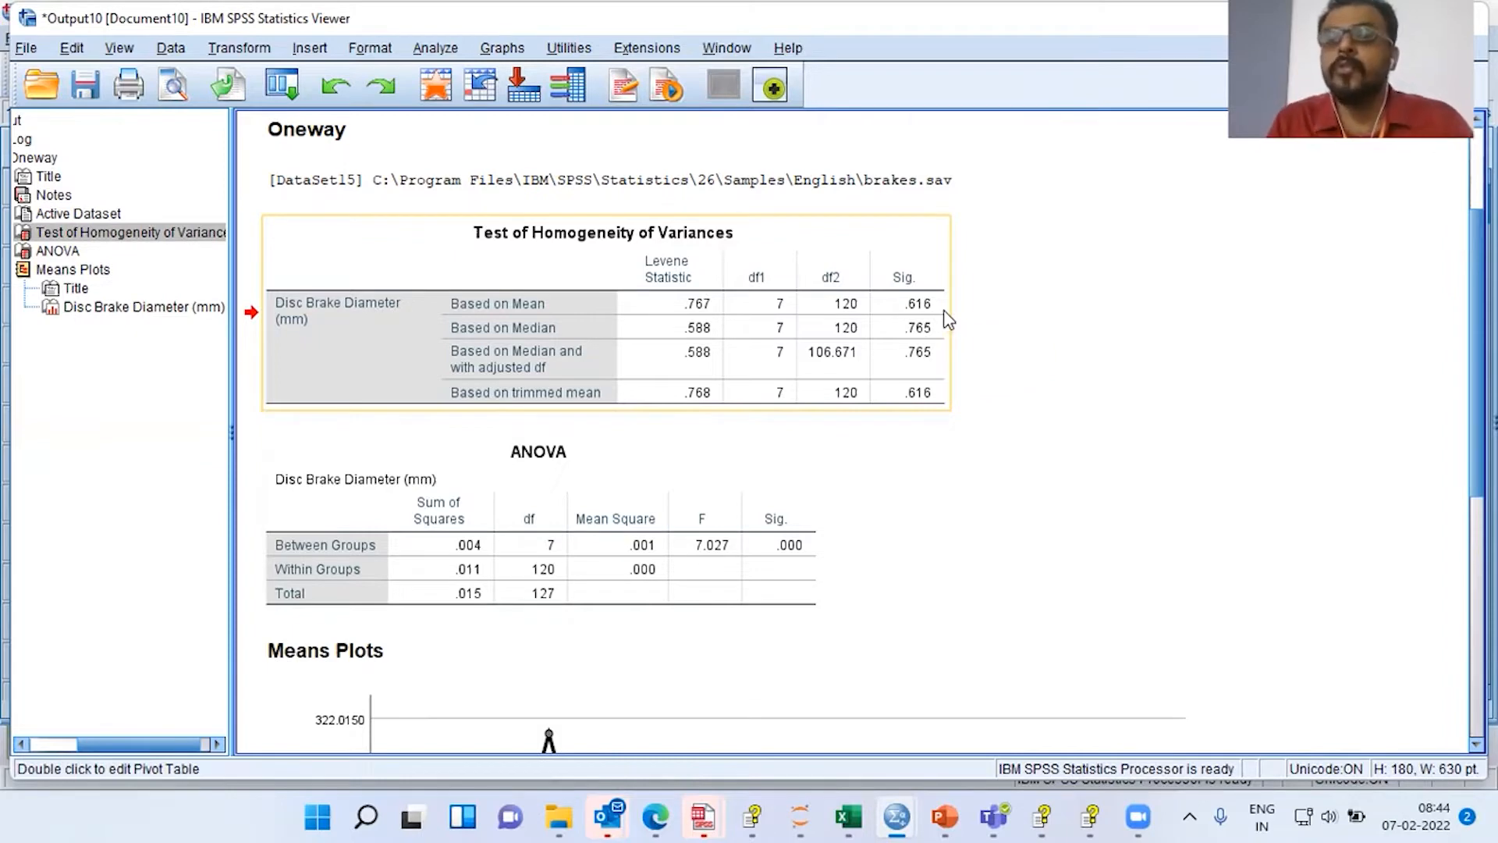
pyautogui.click(996, 311)
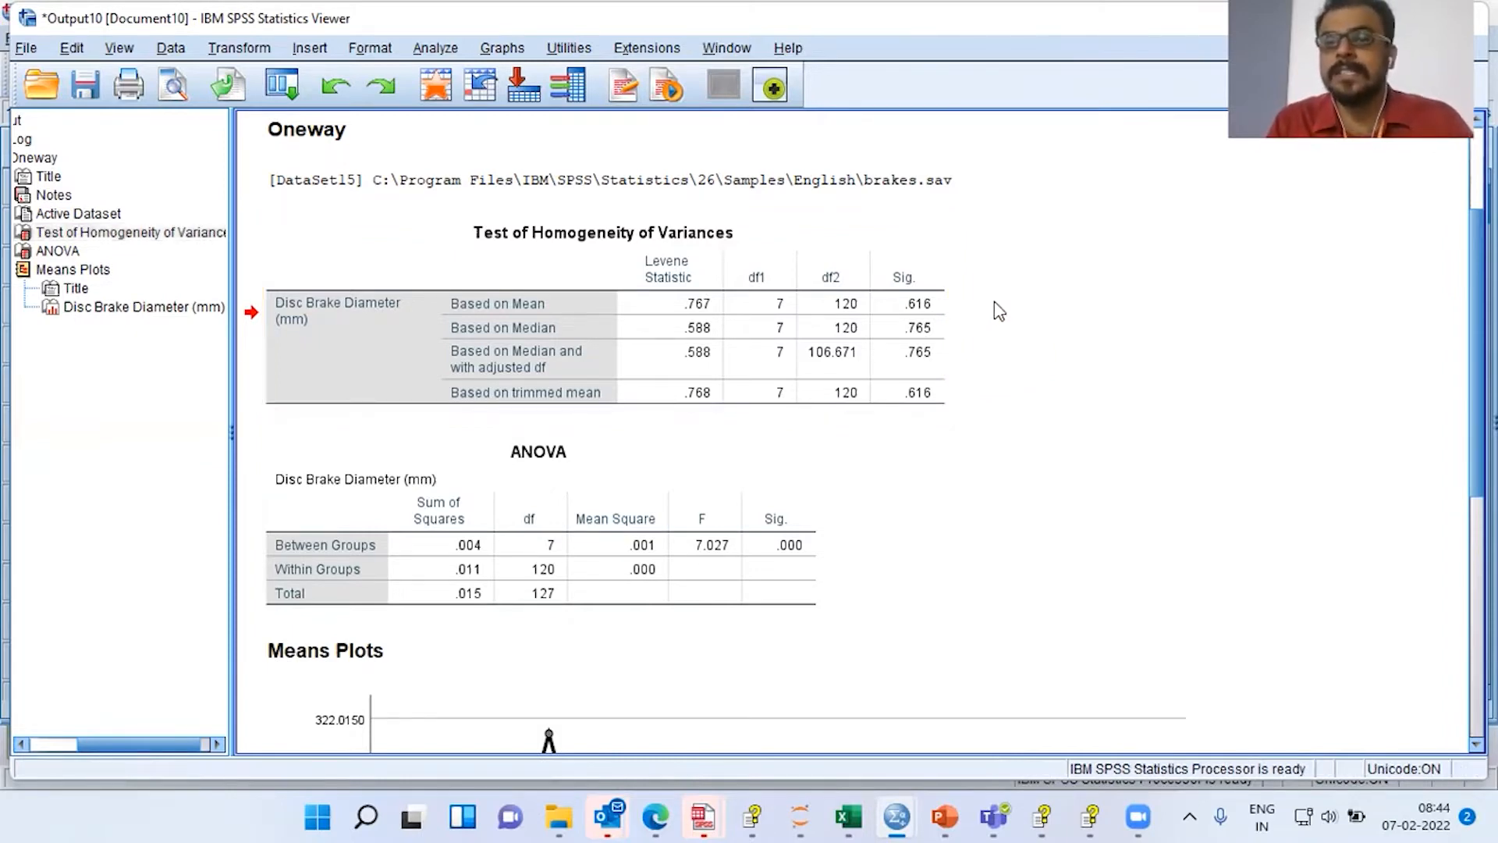
pyautogui.click(788, 531)
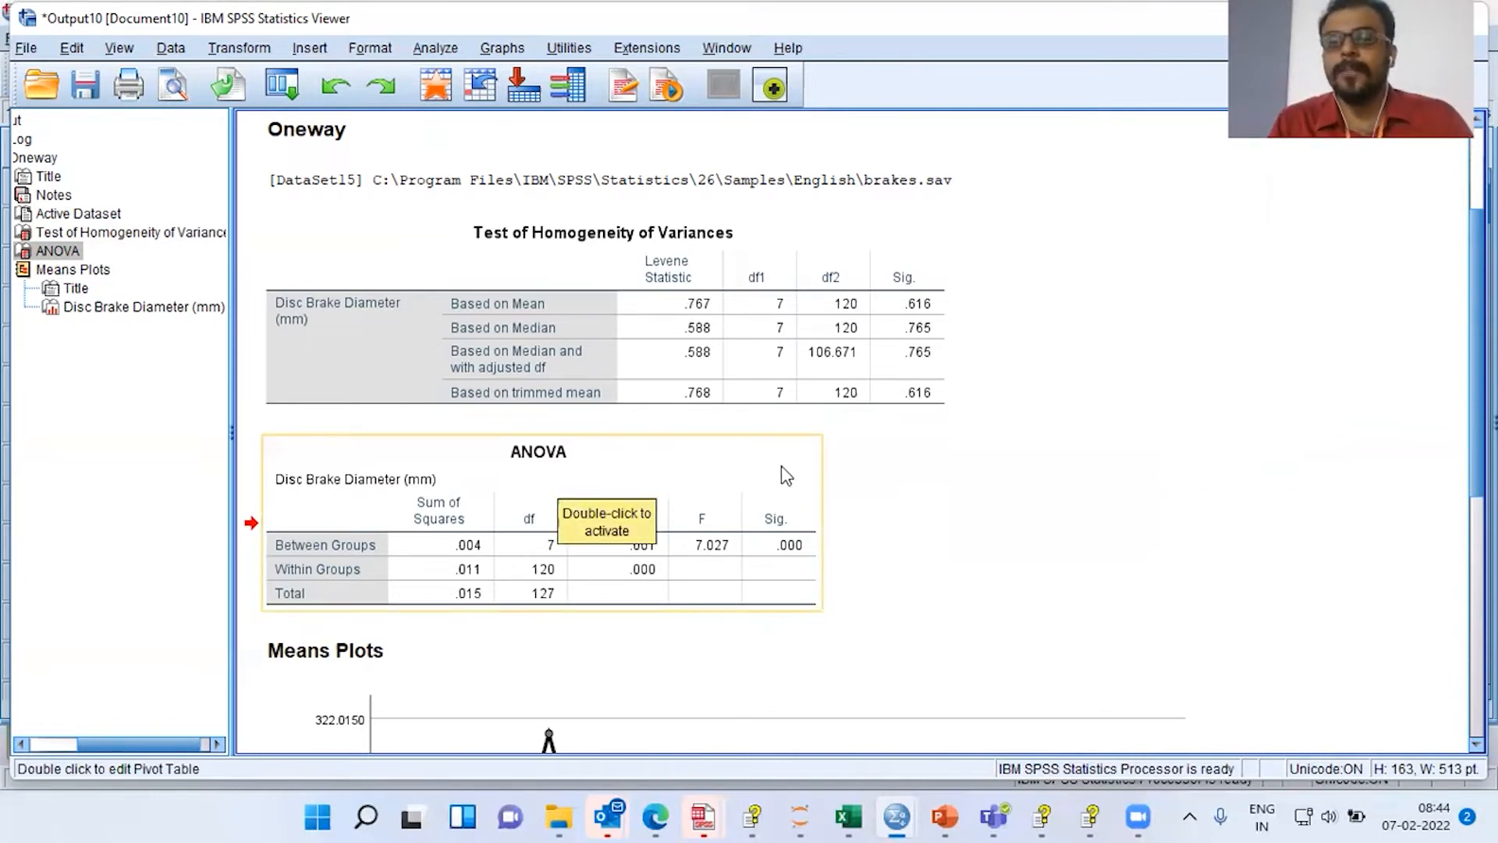
pyautogui.click(937, 316)
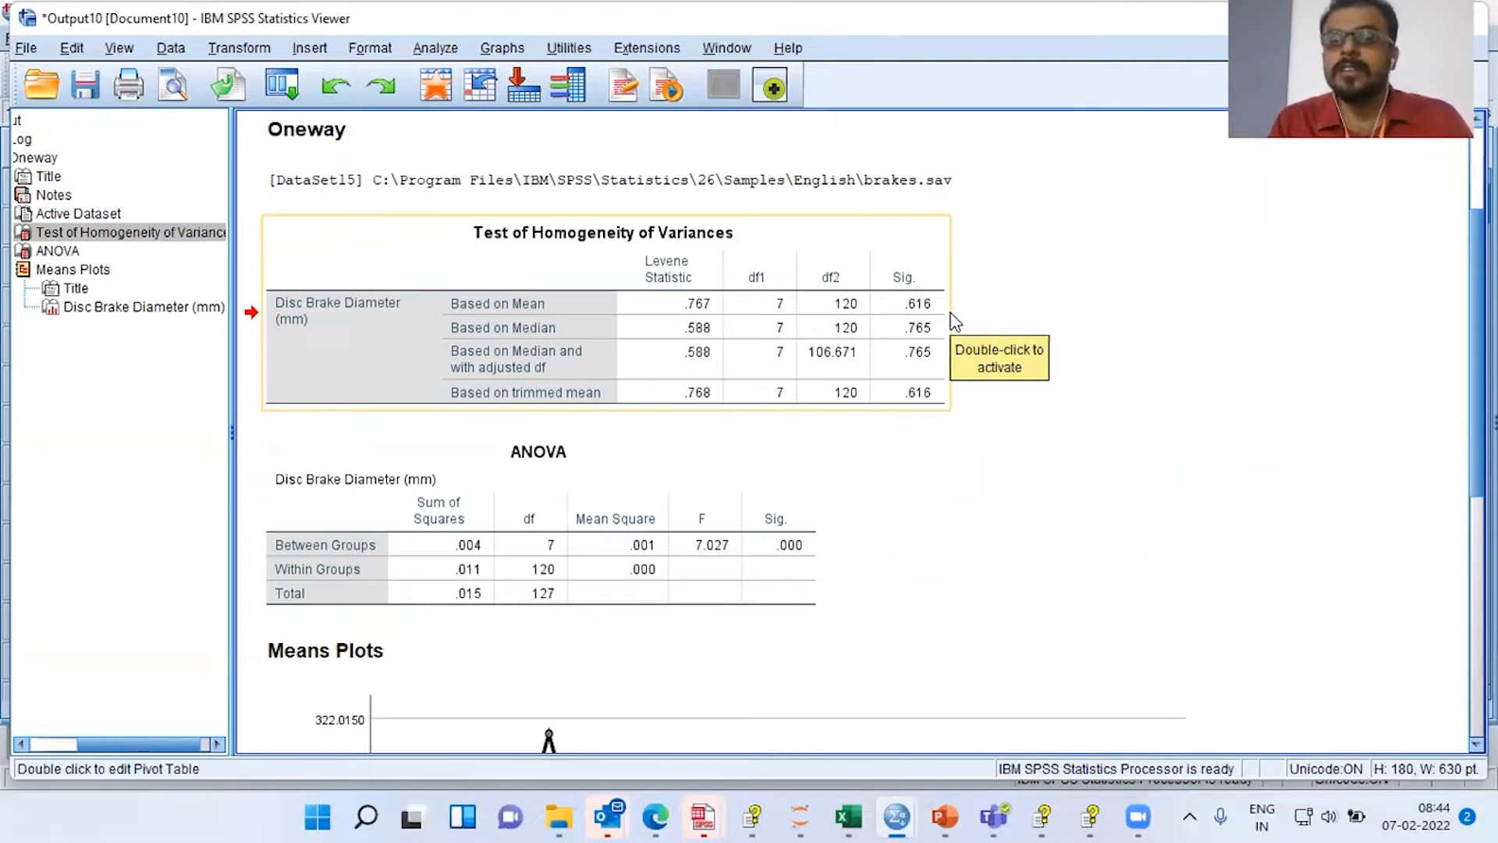
pyautogui.click(817, 547)
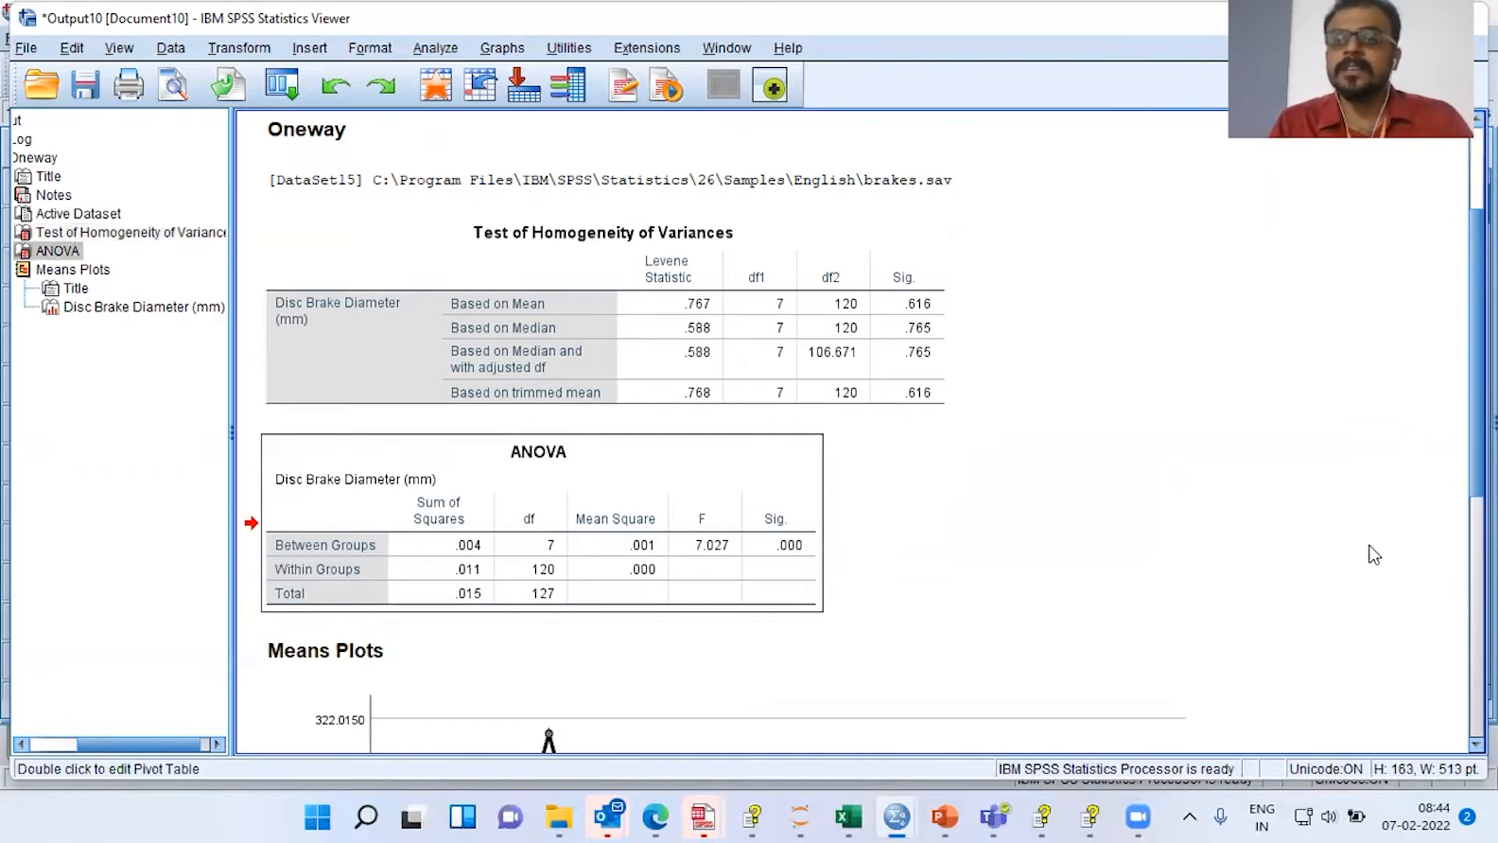
# Examine the means plot of disc brake diameter across the machine numbers.
pyautogui.scroll(-10, 858, 433)
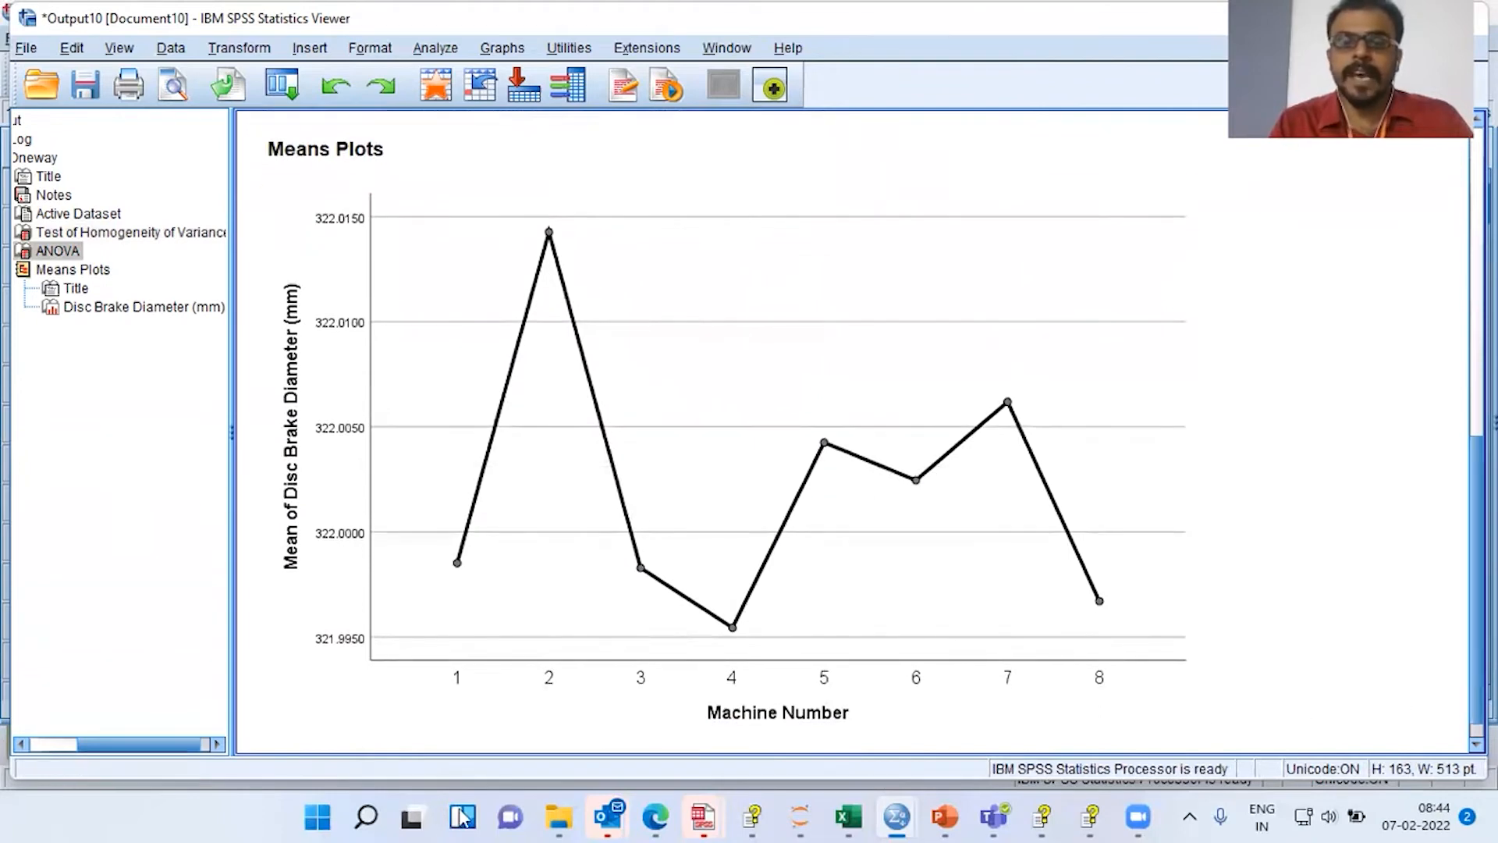
pyautogui.click(484, 698)
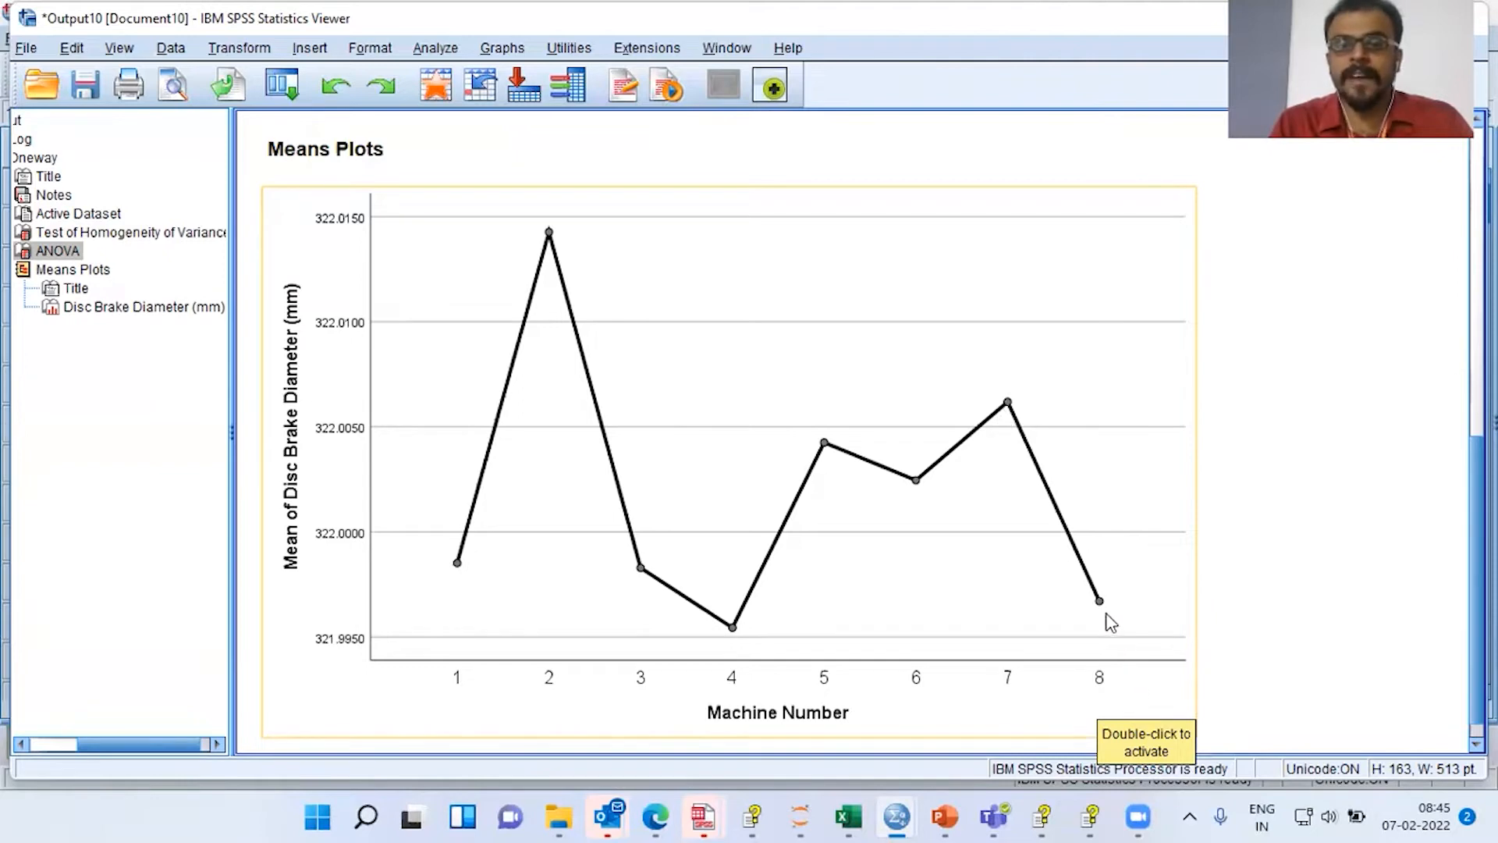
pyautogui.click(1131, 613)
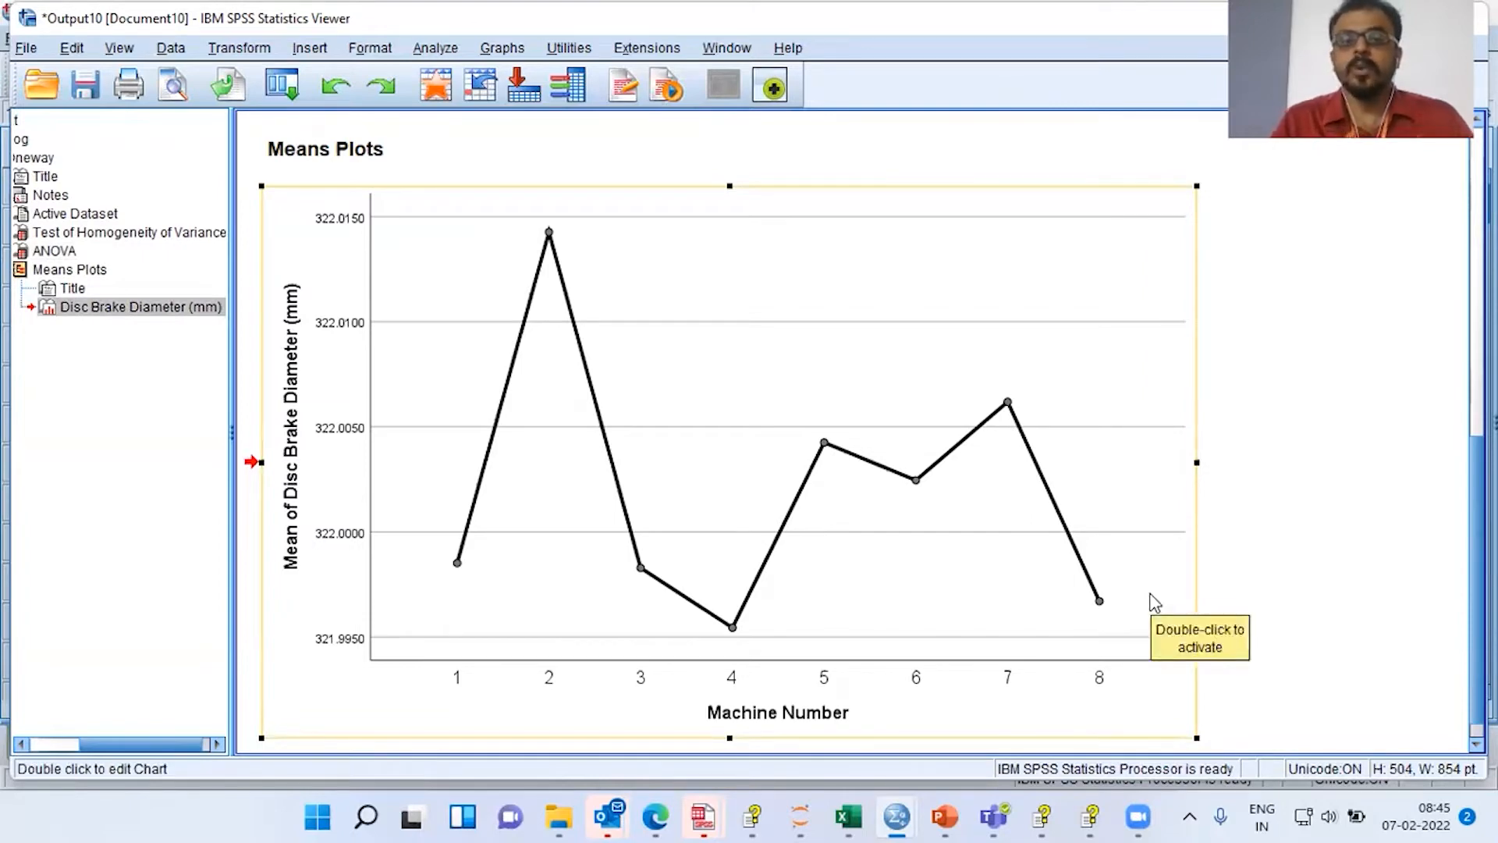
pyautogui.click(1251, 554)
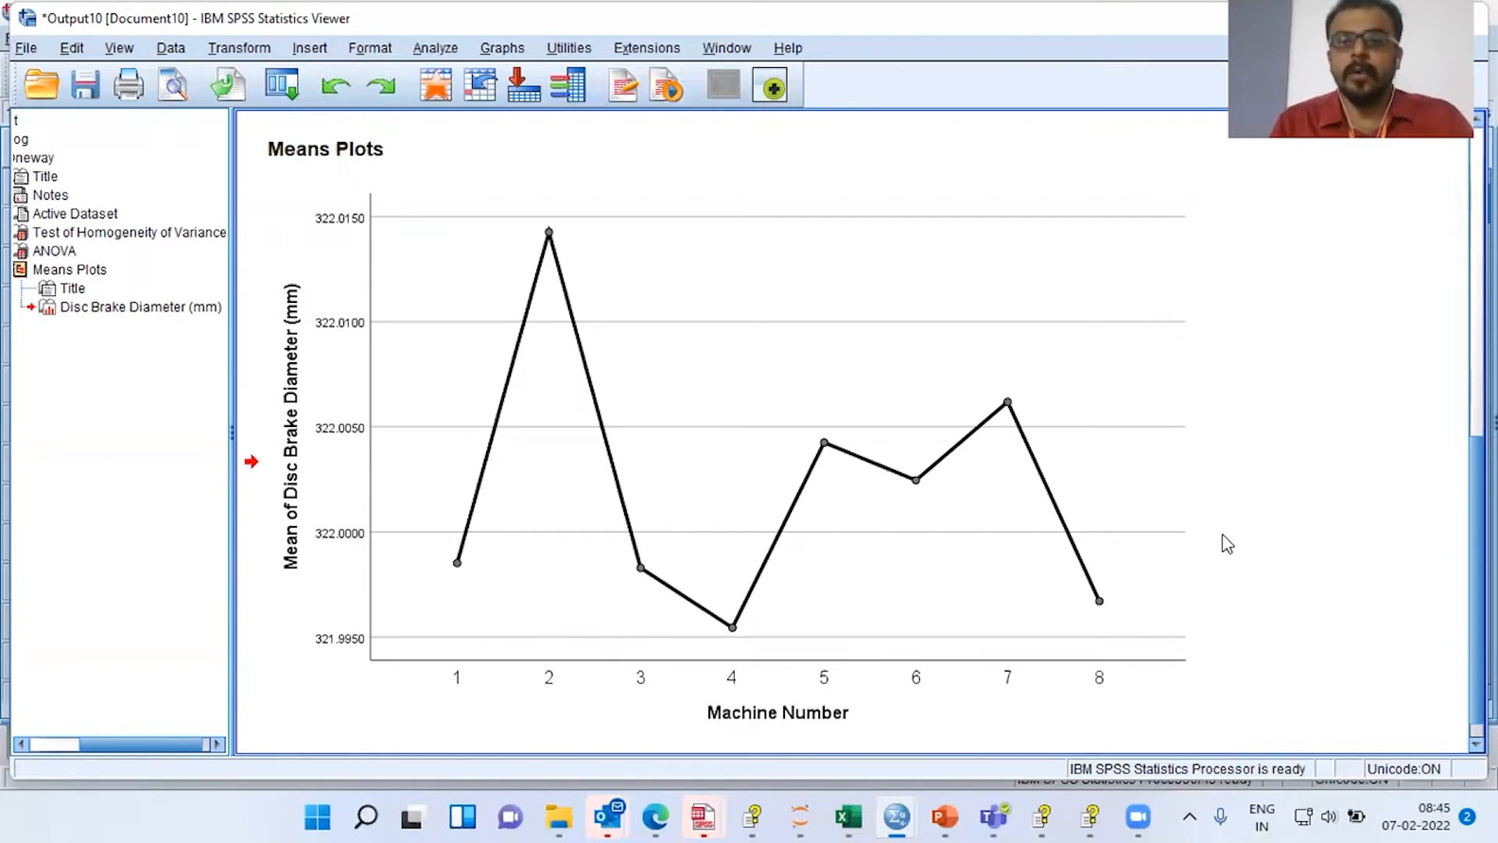
# Examine the between-groups and within-groups sums of squares, degrees of freedom and mean squares in the ANOVA table.
pyautogui.scroll(5, 1205, 530)
pyautogui.click(636, 382)
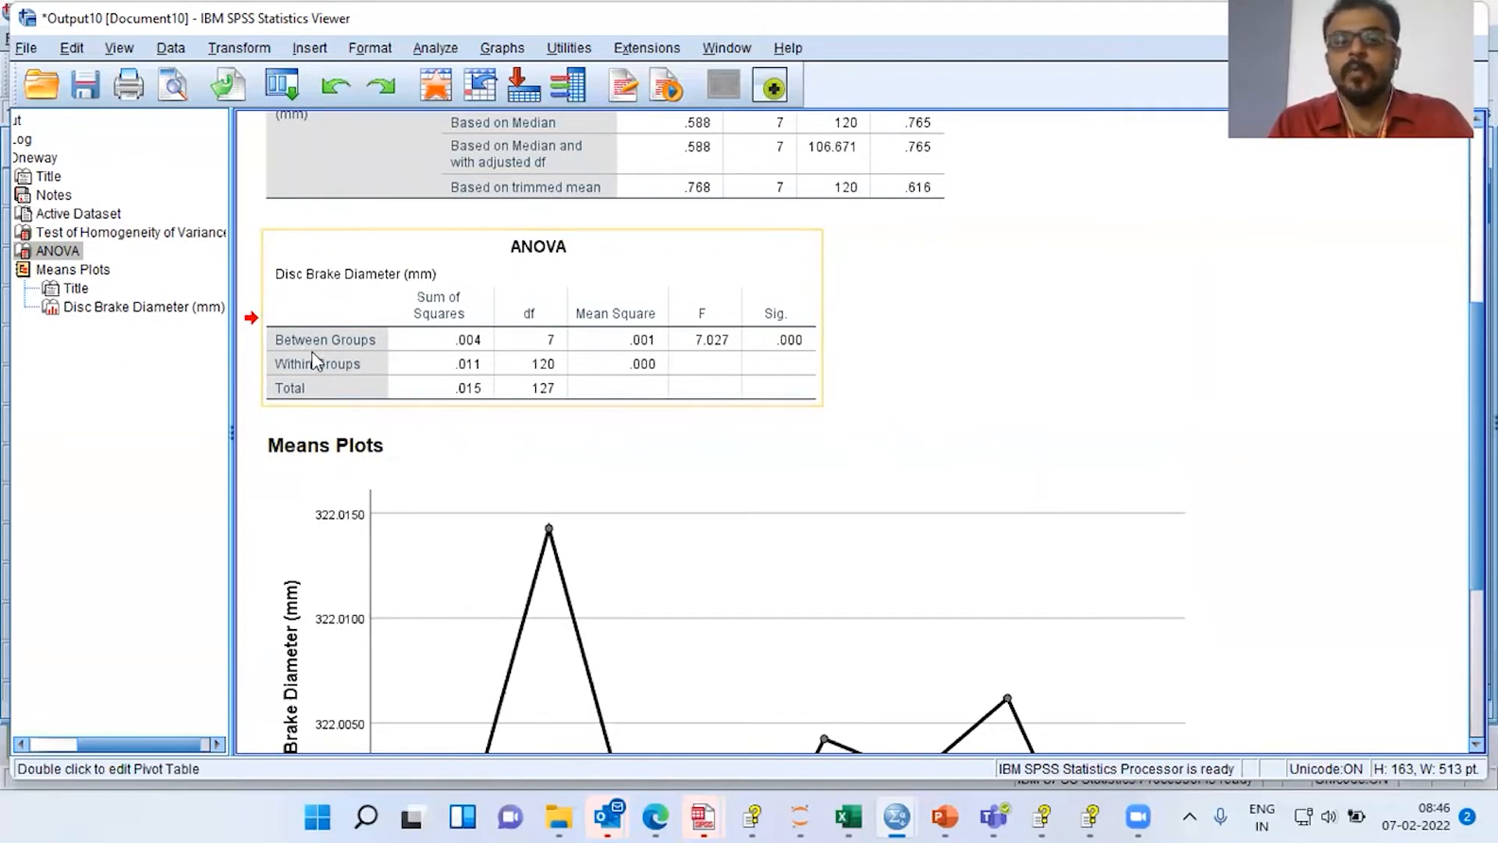
pyautogui.click(361, 364)
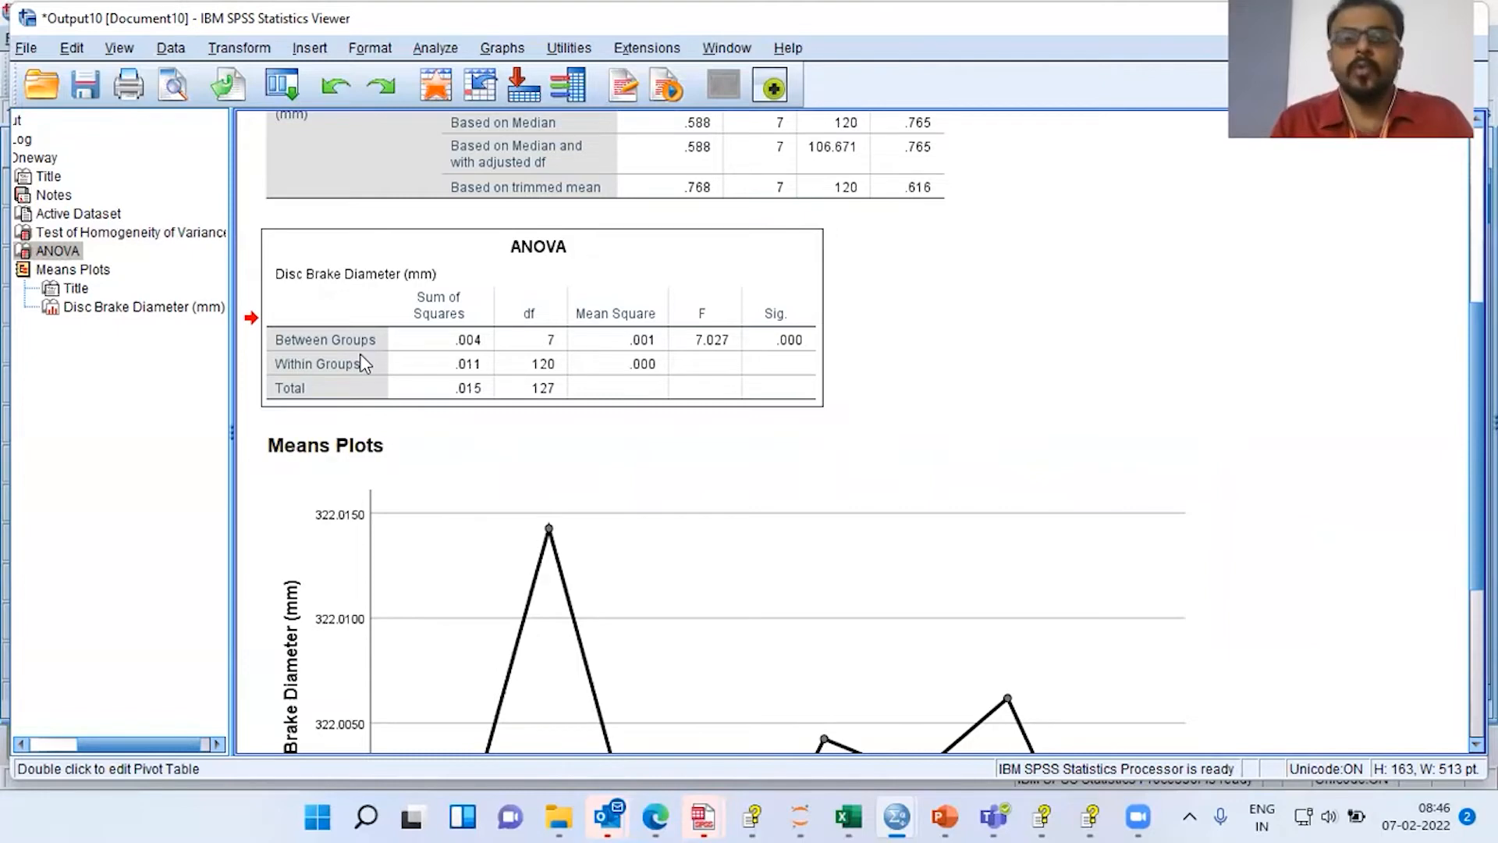
pyautogui.click(359, 355)
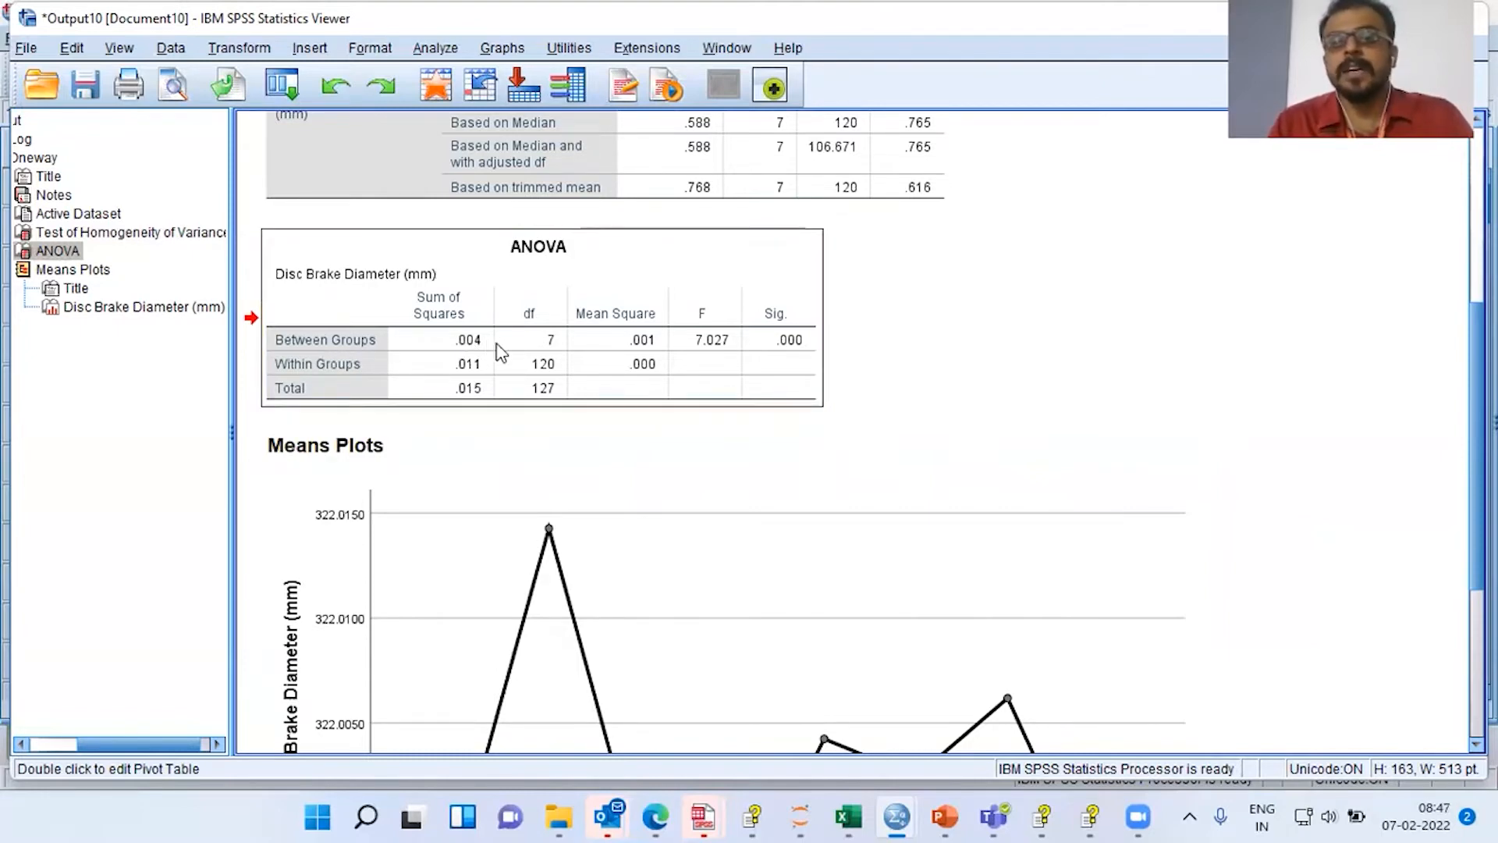
pyautogui.click(498, 353)
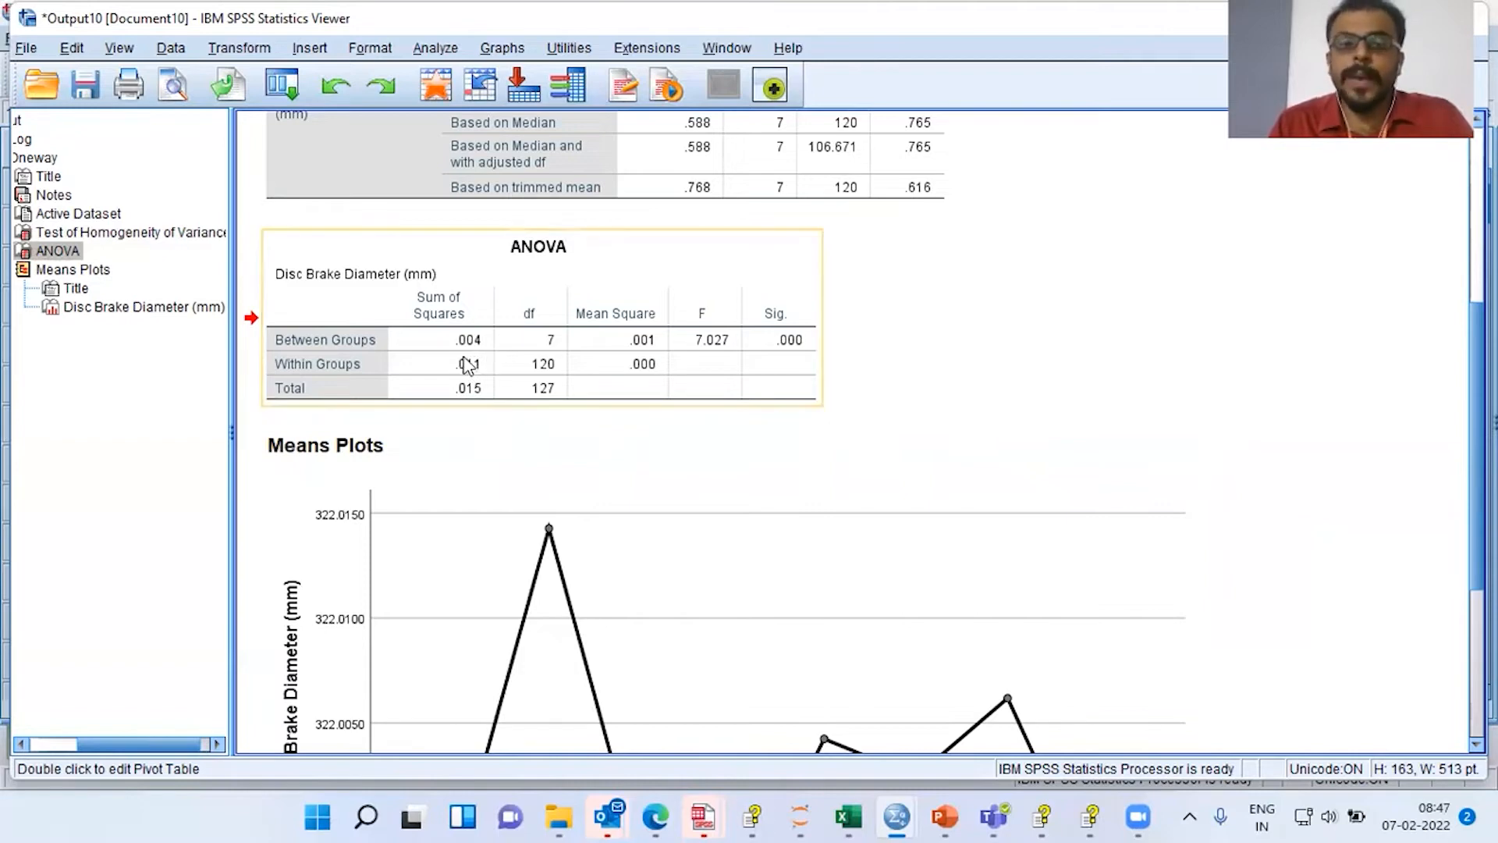
pyautogui.click(308, 371)
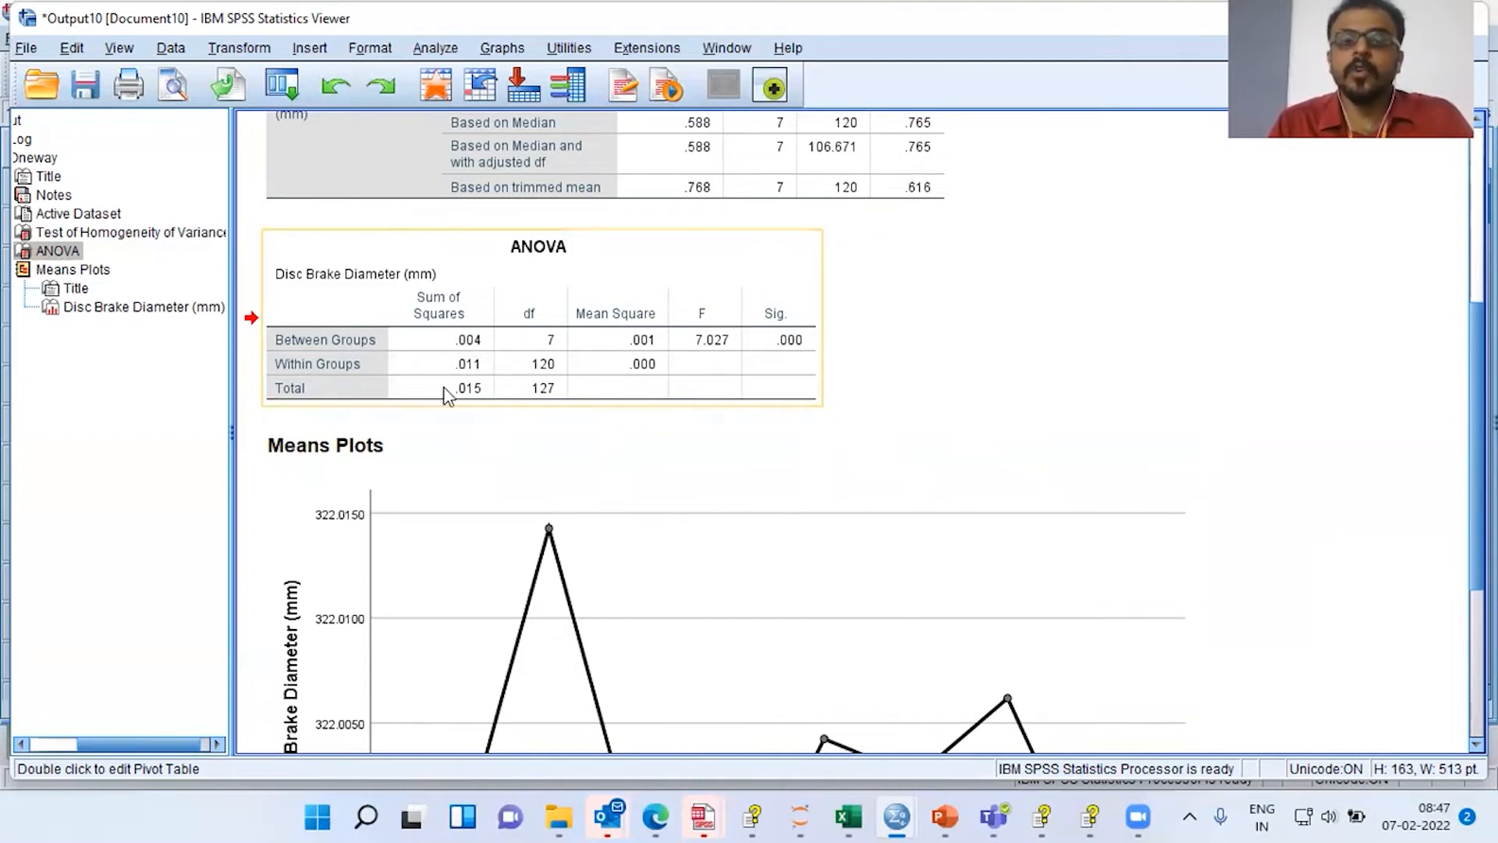
pyautogui.click(495, 374)
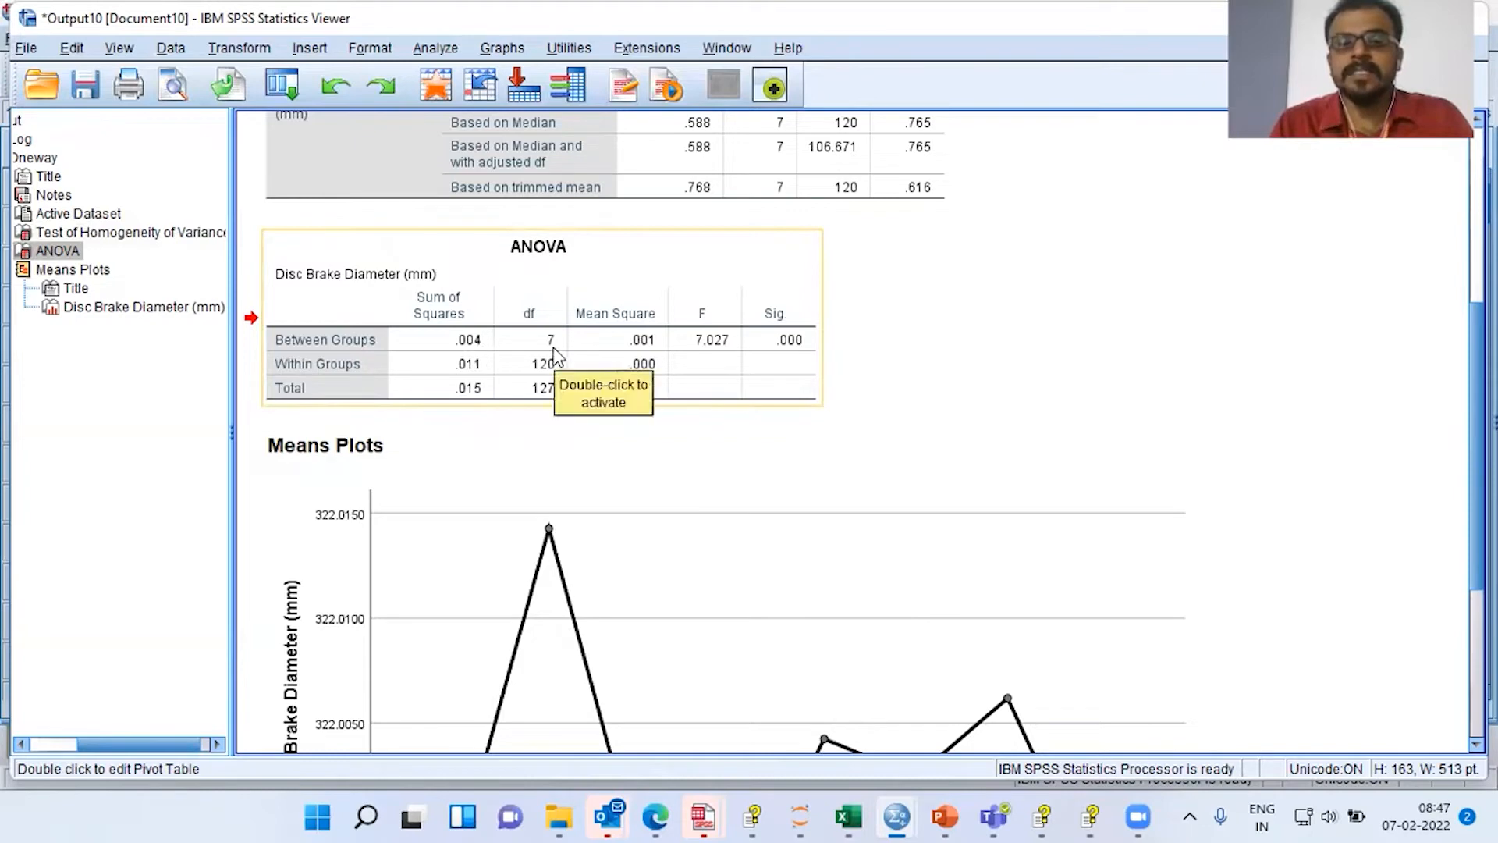
pyautogui.click(617, 344)
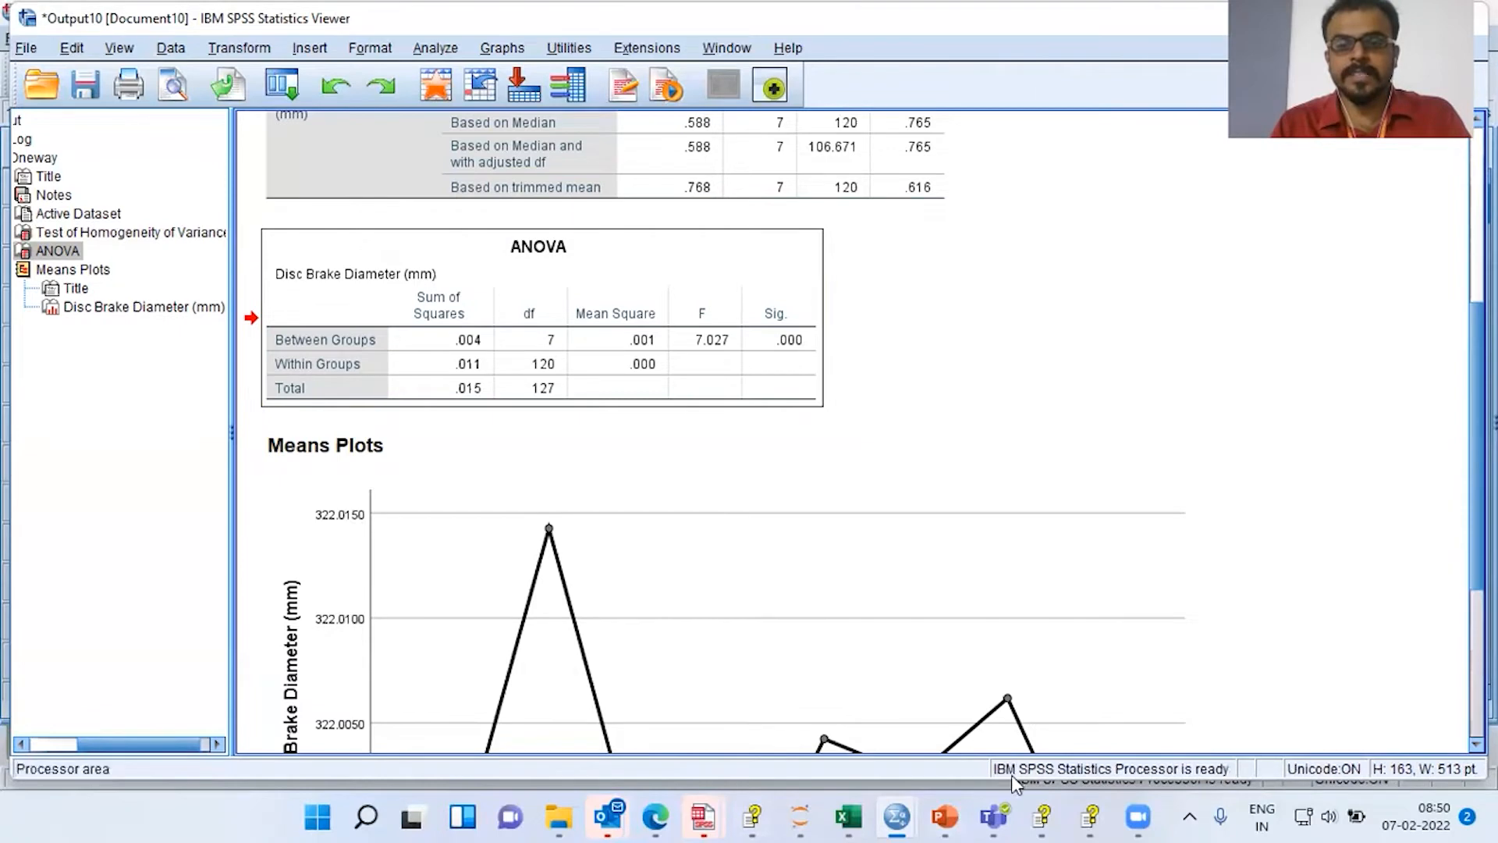
# Return from the output to the brakes.sav data window.
pyautogui.click(908, 816)
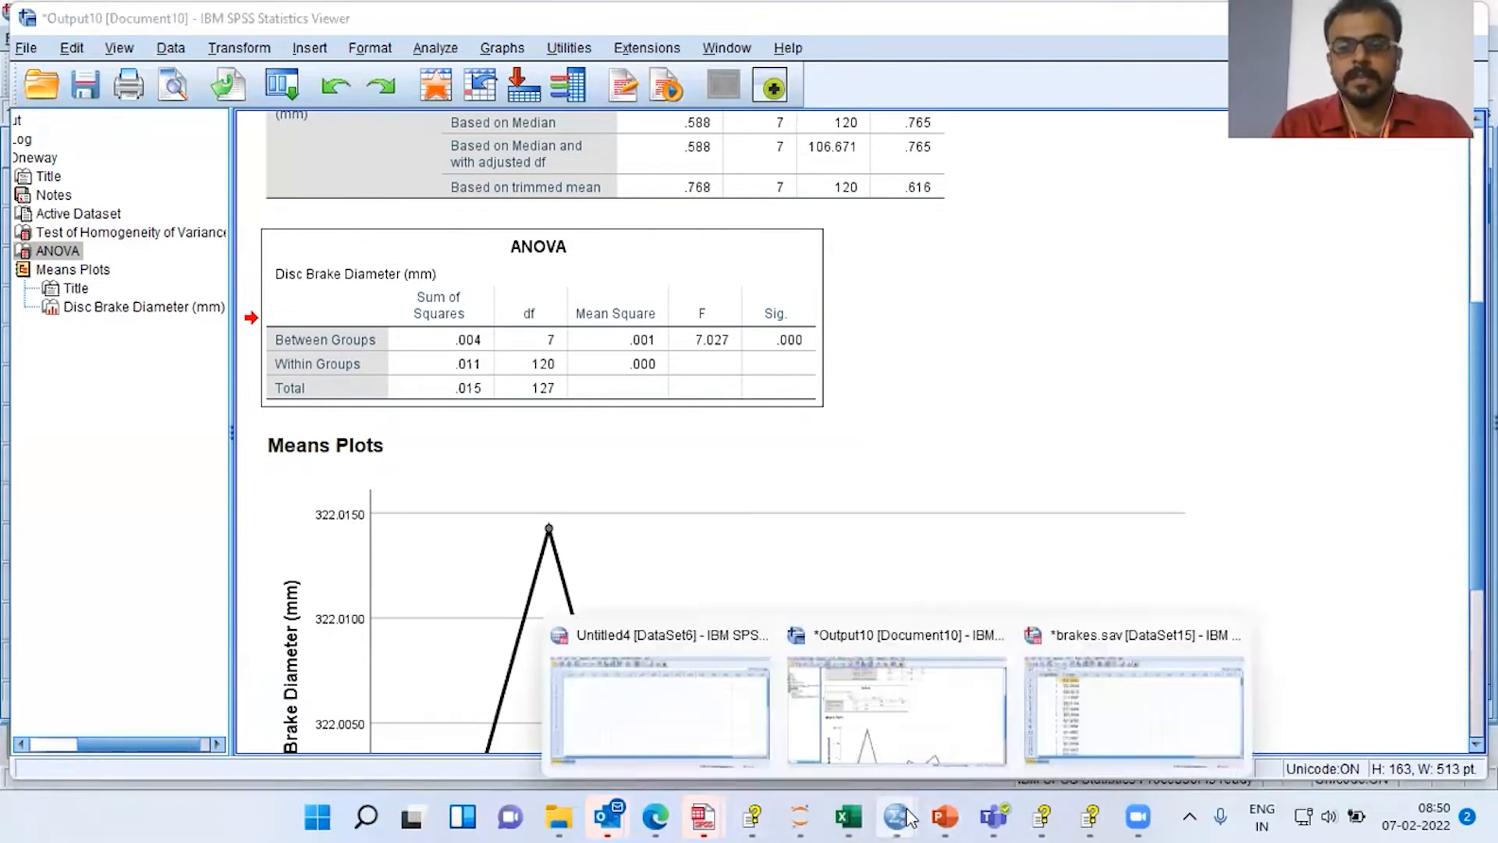
pyautogui.click(1104, 700)
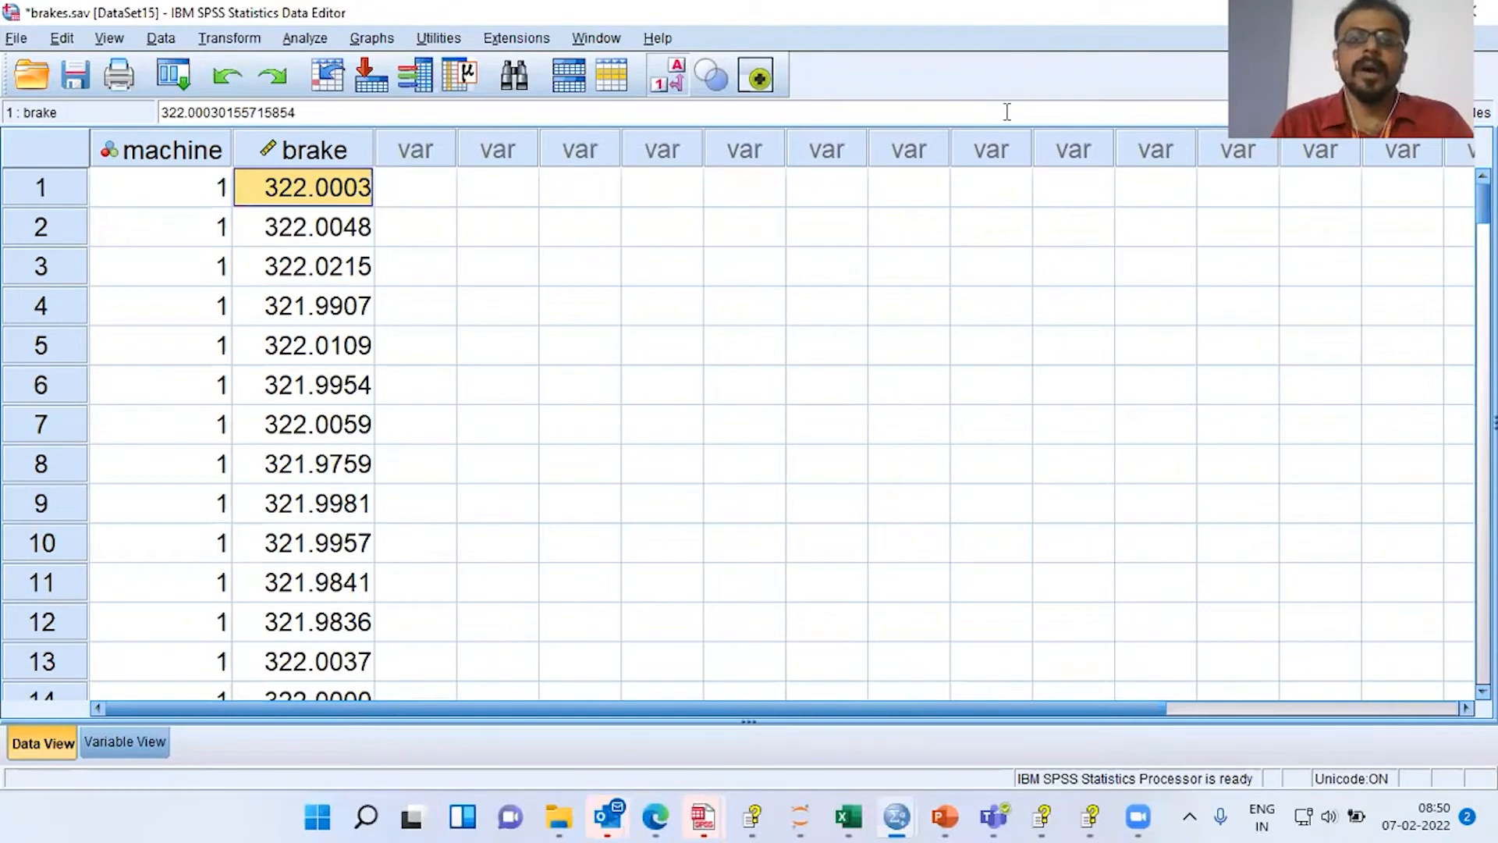
pyautogui.click(375, 41)
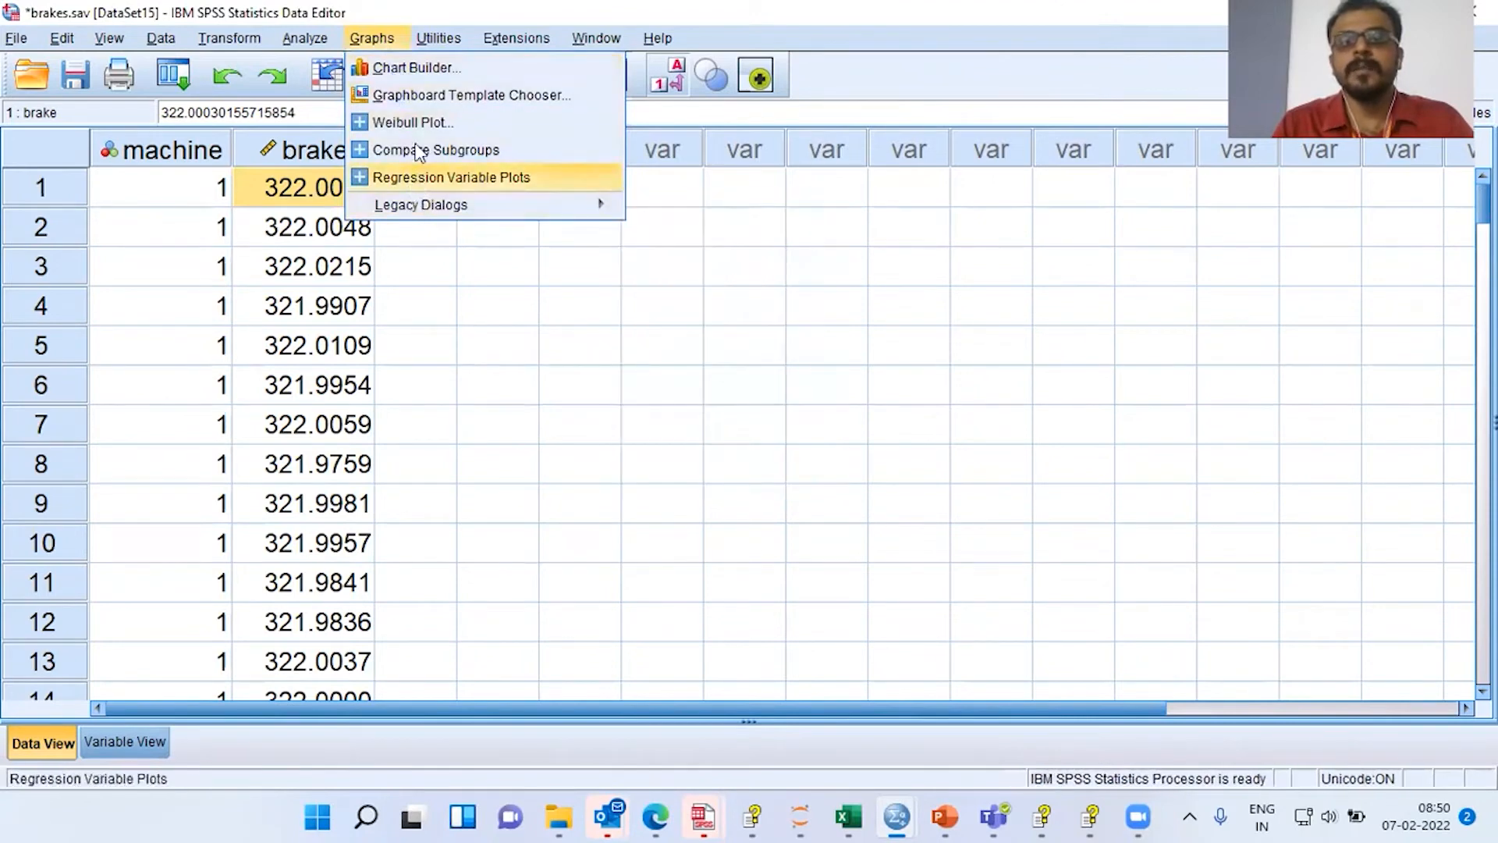
pyautogui.click(432, 68)
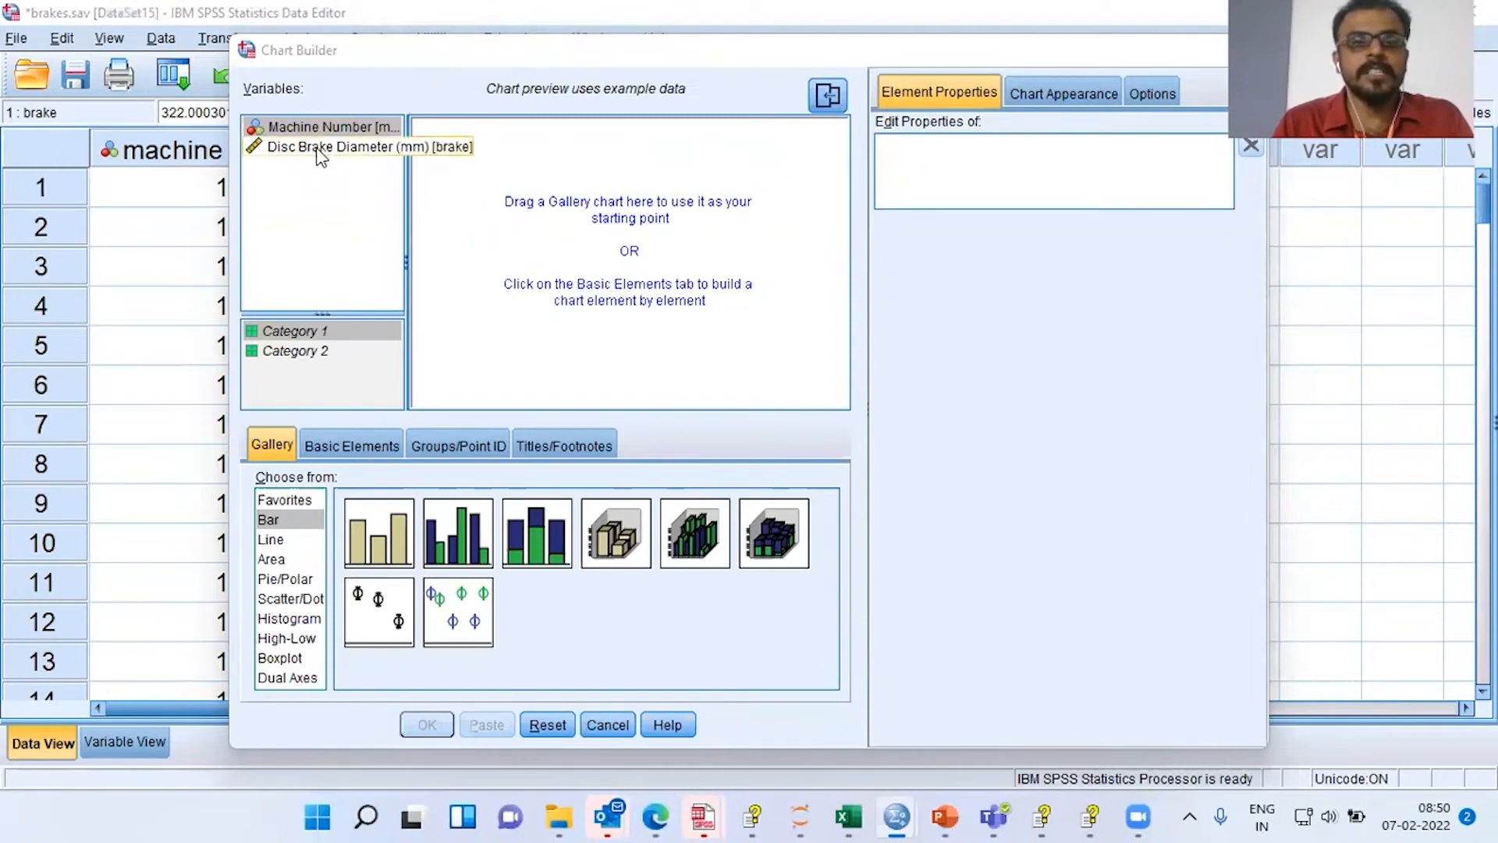
pyautogui.click(608, 725)
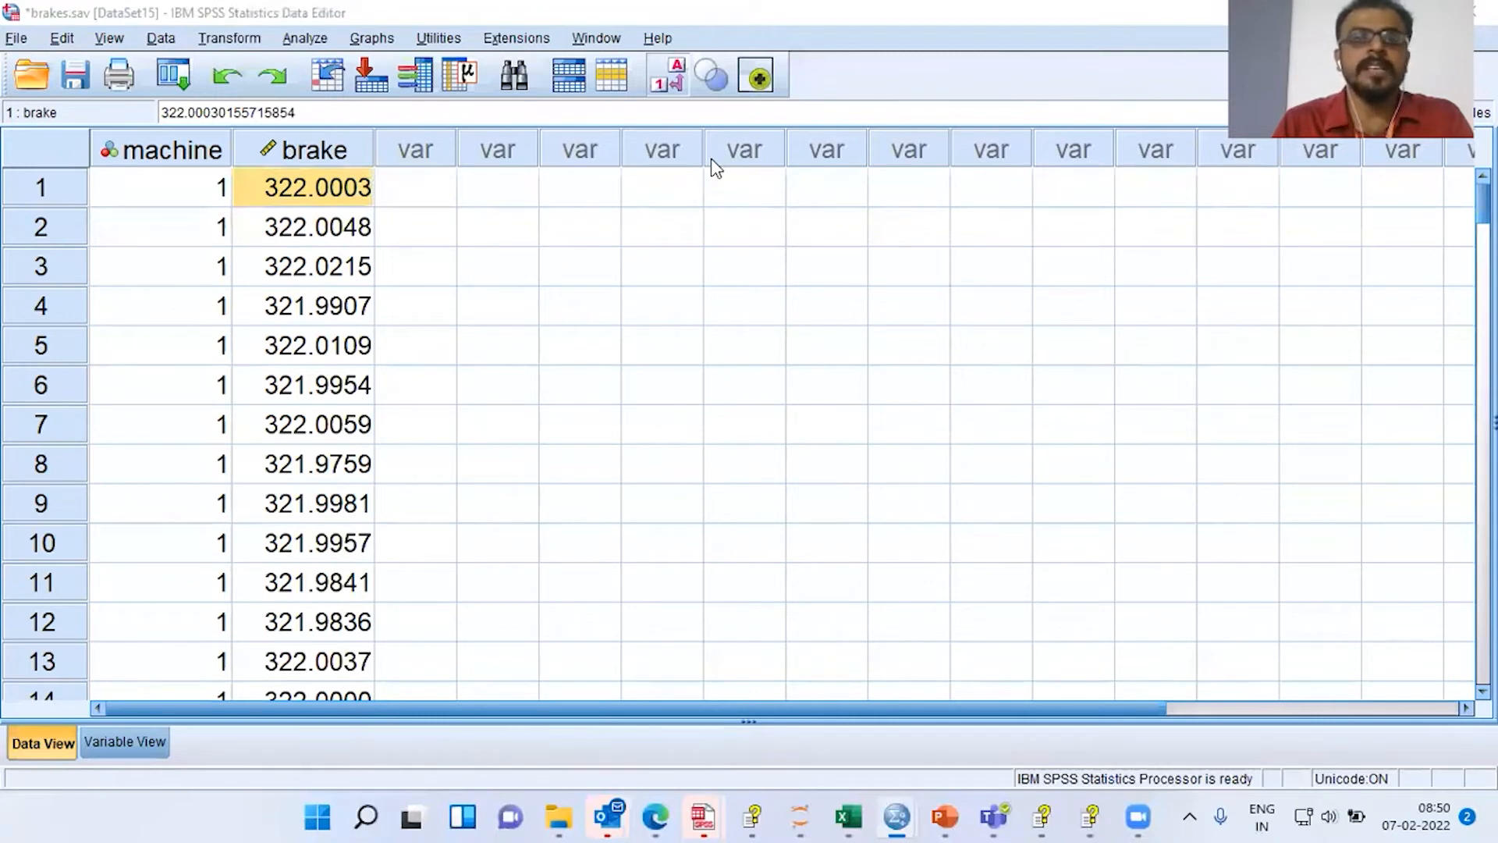
# Start a graph with the Graphboard Template Chooser, selecting both Machine Number and Disc Brake Diameter (mm) as its variables.
pyautogui.click(371, 39)
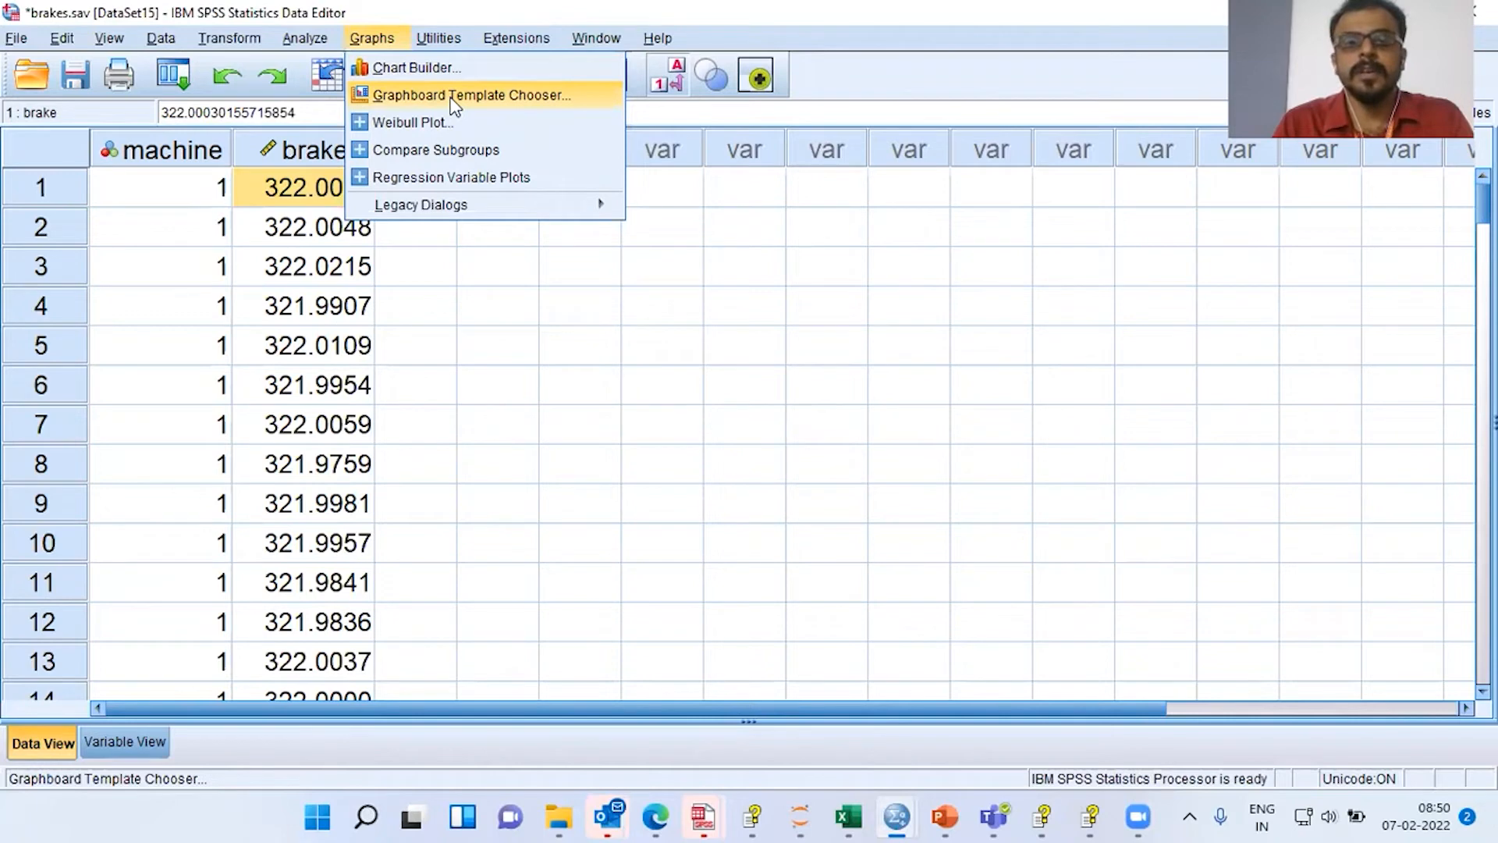
pyautogui.click(407, 94)
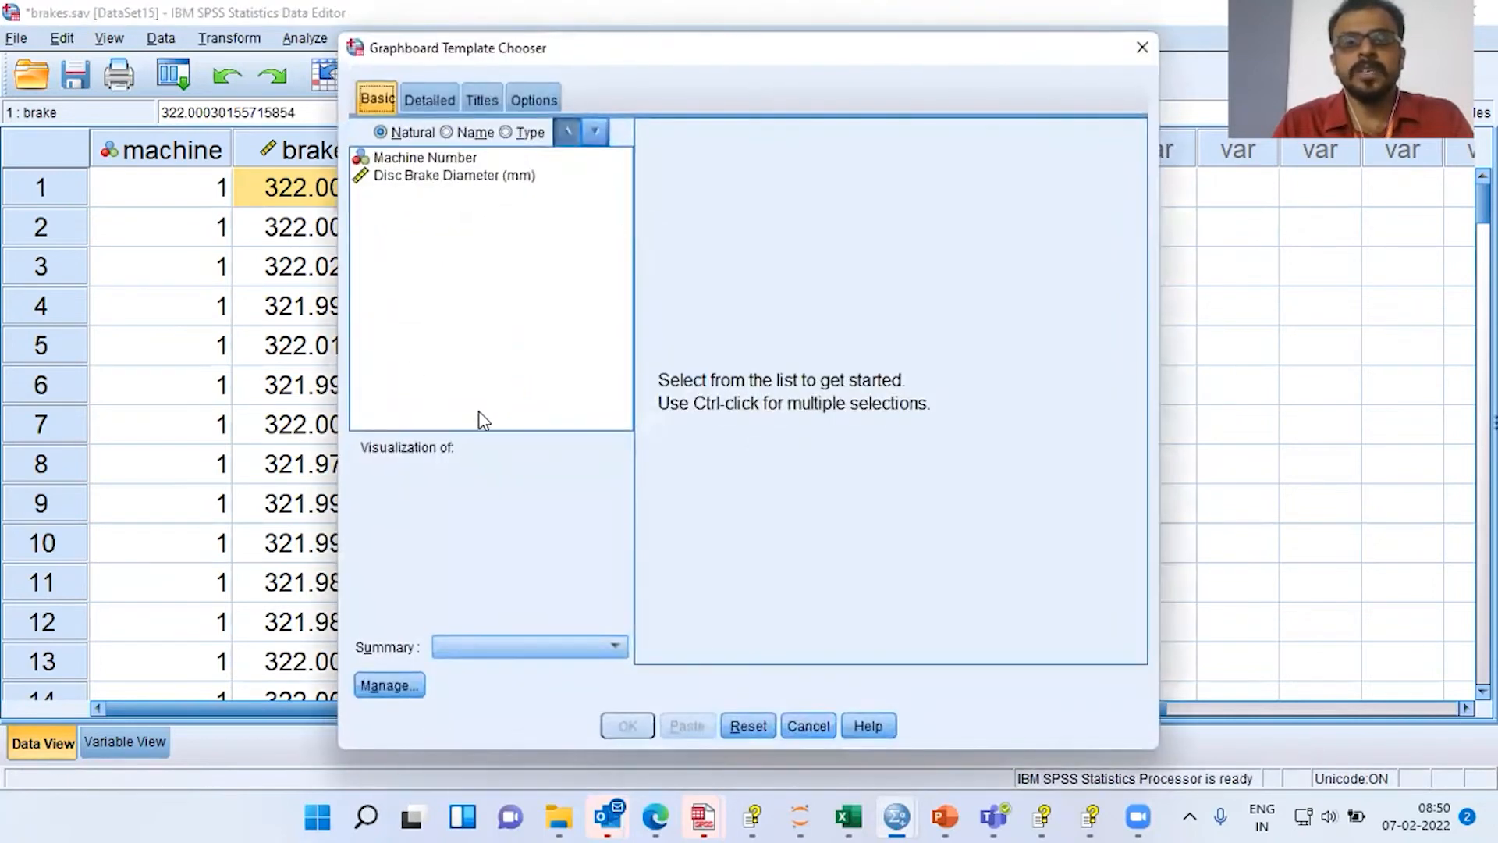
pyautogui.click(411, 158)
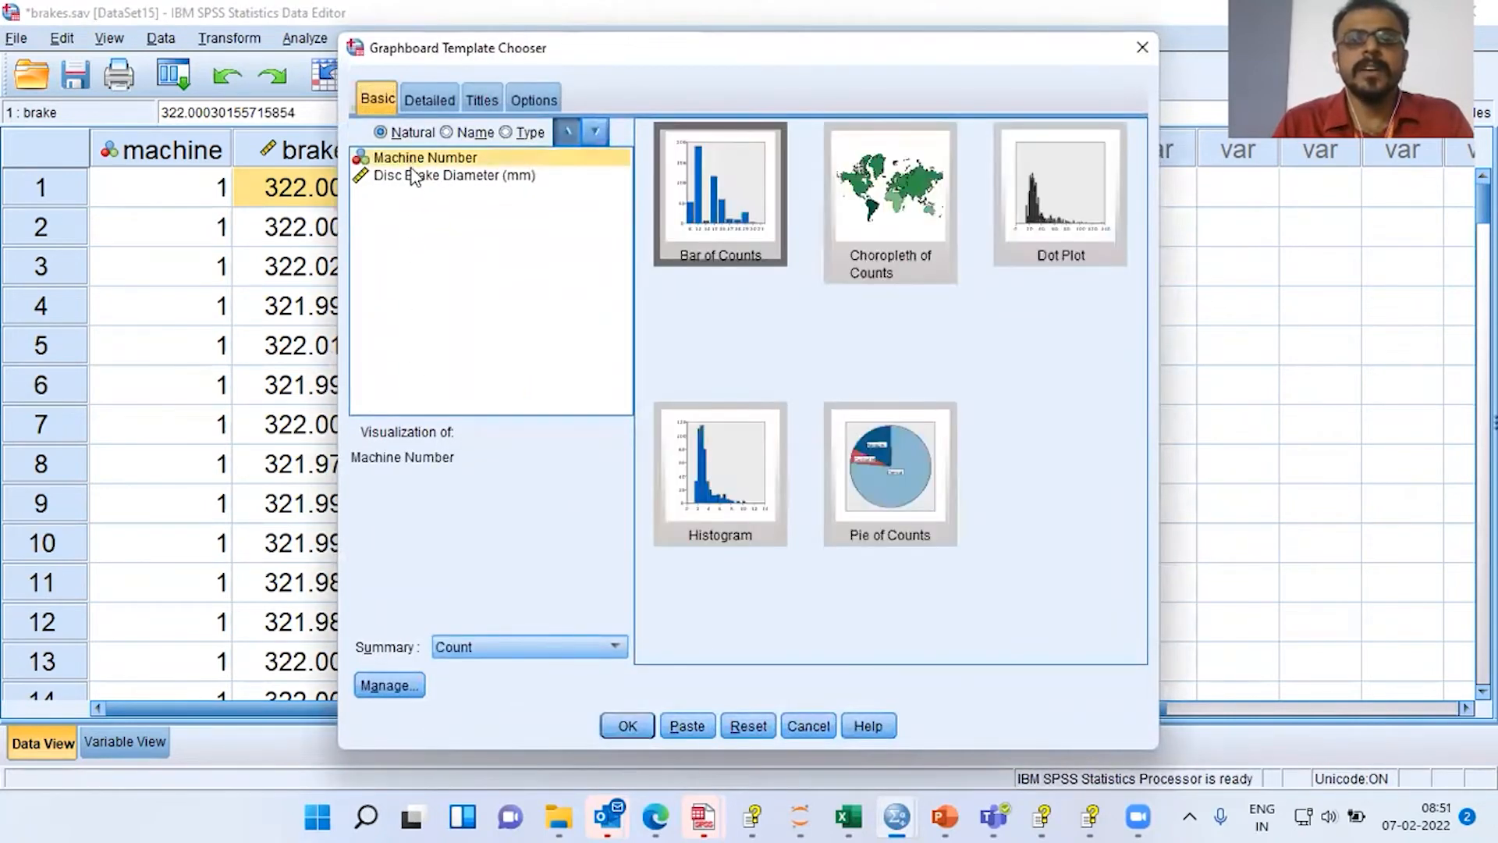
pyautogui.keyDown('ctrl'); pyautogui.click(414, 176); pyautogui.keyUp('ctrl')
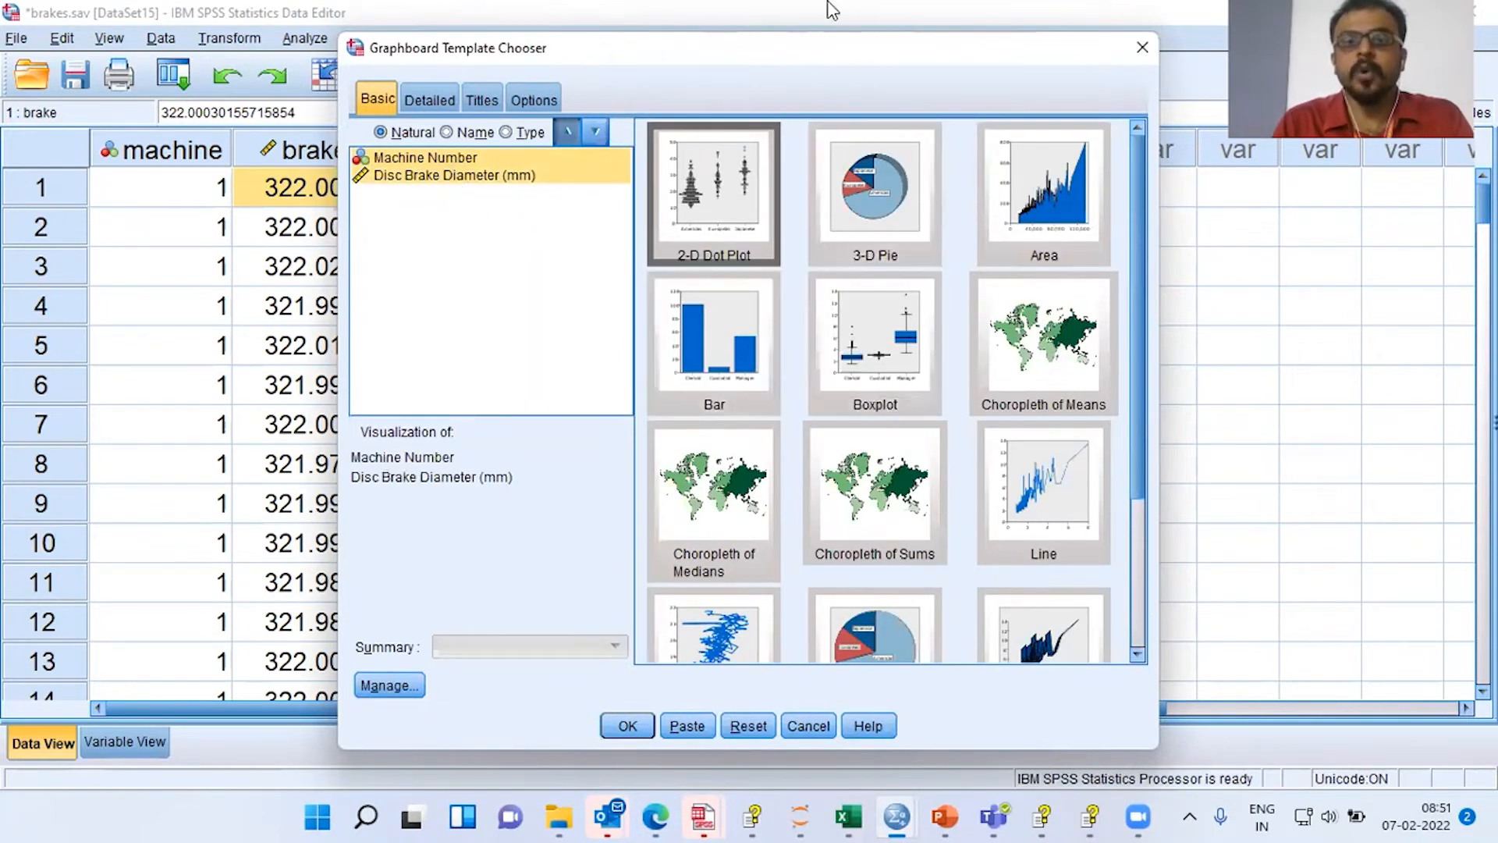
pyautogui.moveTo(801, 49); pyautogui.dragTo(782, 19)
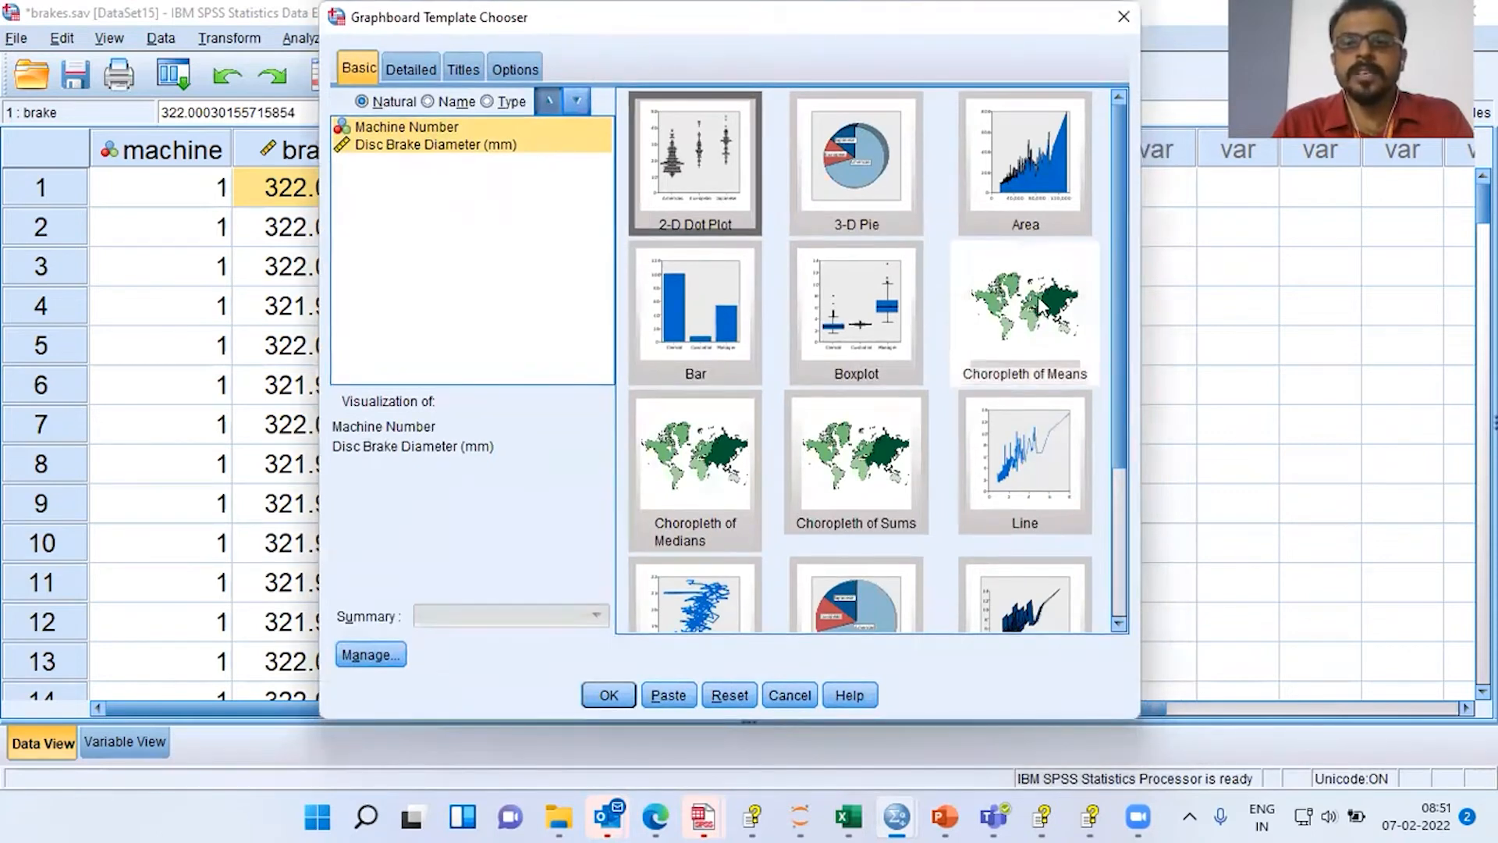
# Choose Boxplot as the visualization type for the two variables and show its detailed settings.
pyautogui.scroll(-1, 1130, 390)
pyautogui.scroll(-2, 1130, 390)
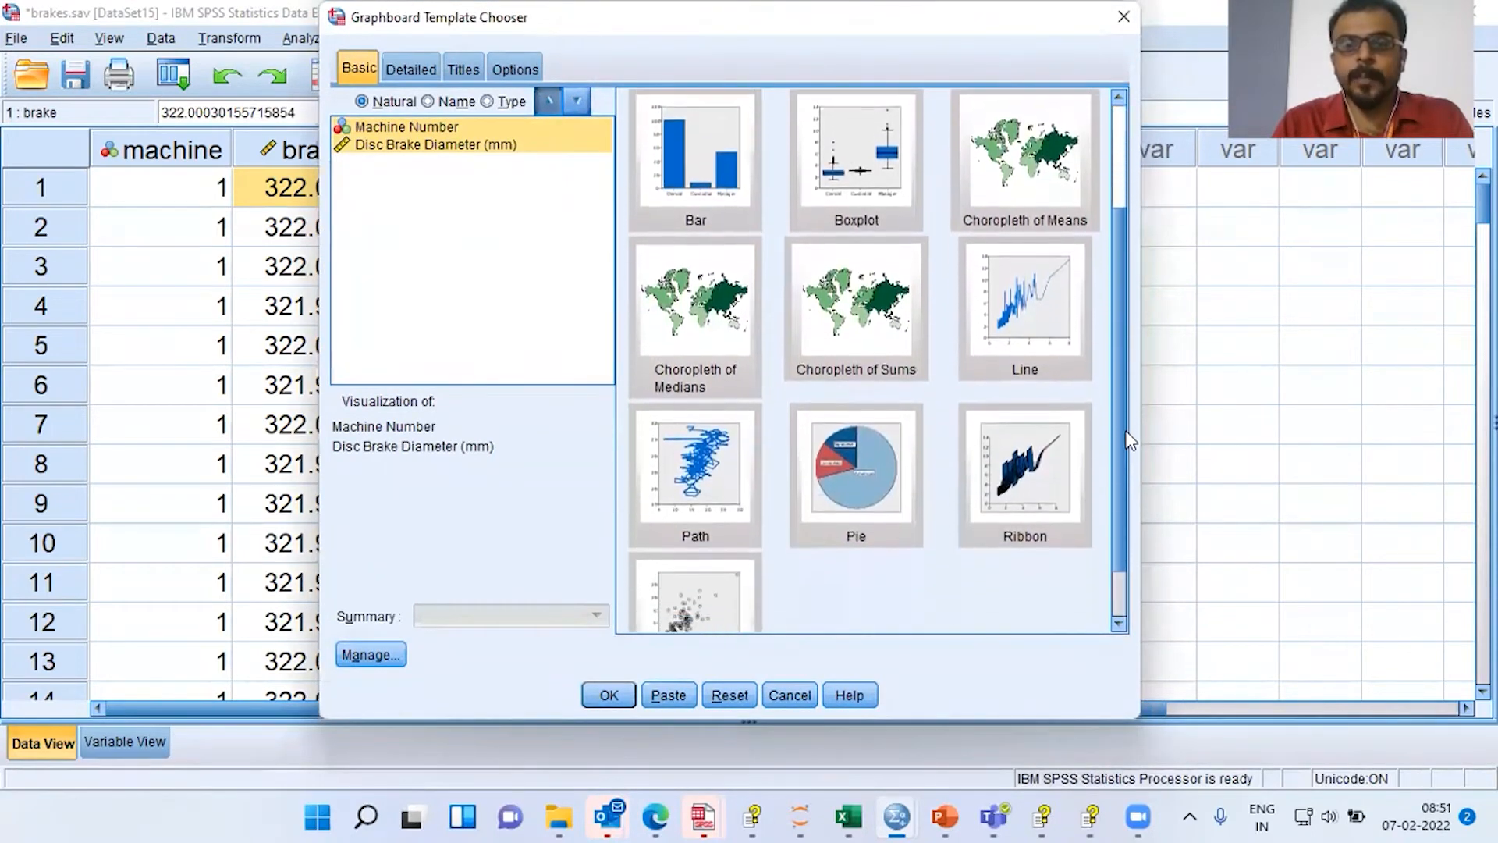
pyautogui.scroll(5, 1131, 452)
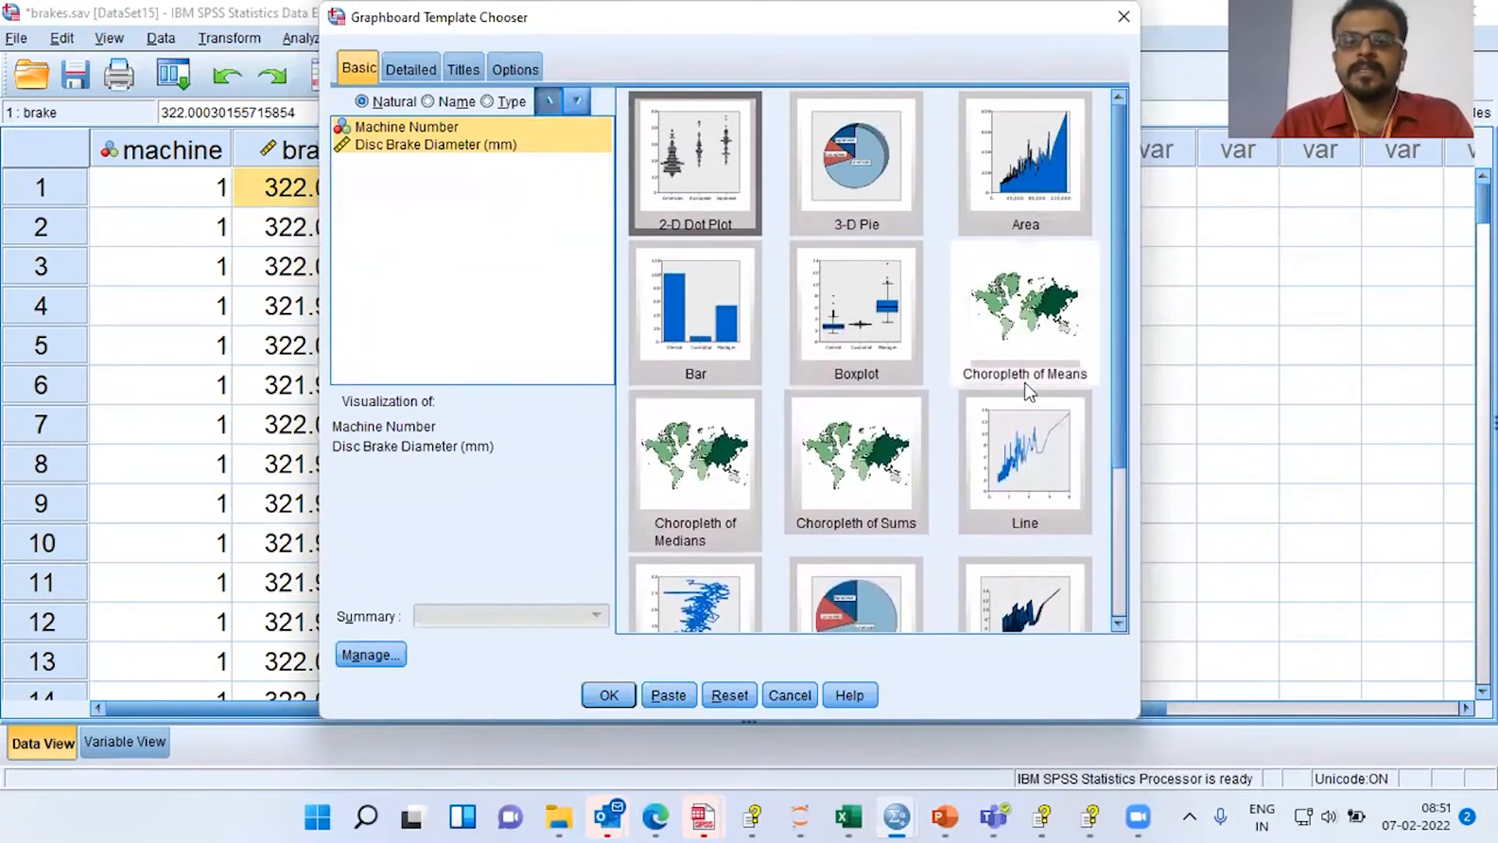
pyautogui.click(859, 332)
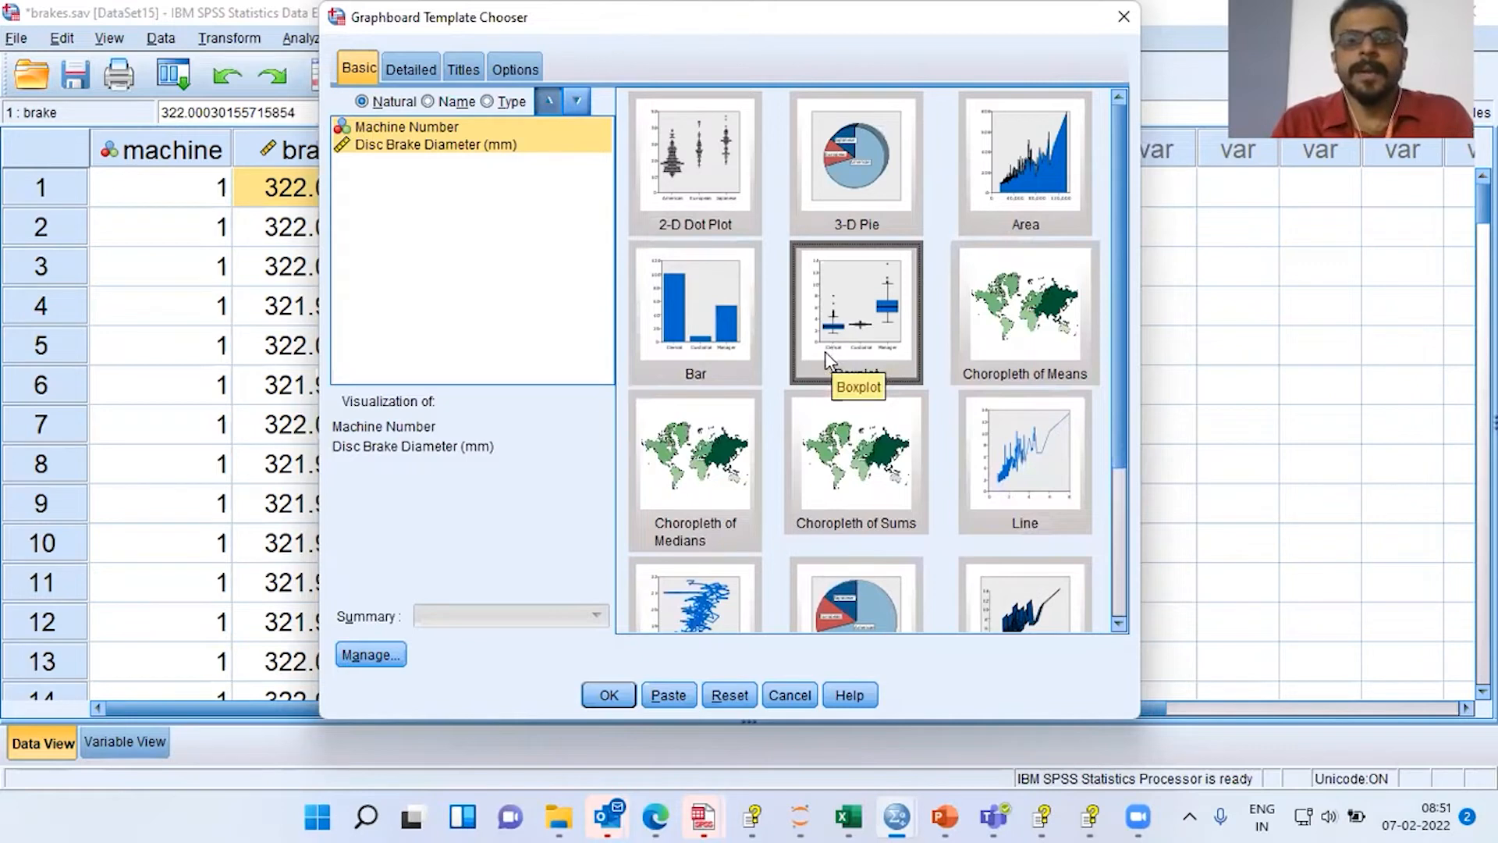
pyautogui.click(413, 72)
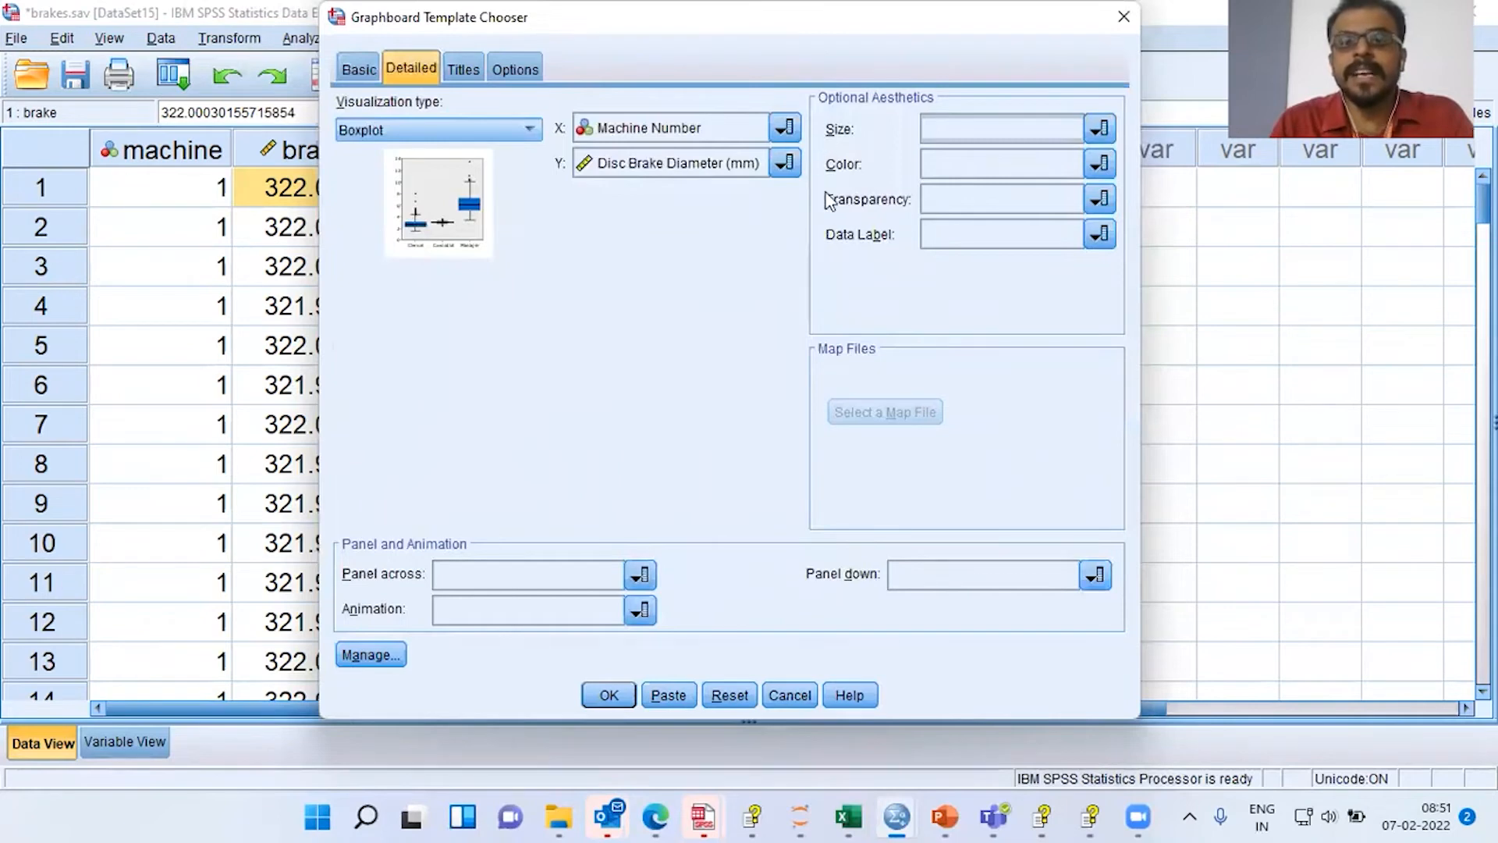
# Color the boxplot by Machine Number, generate it, and bring the finished chart into view in the output.
pyautogui.click(1099, 164)
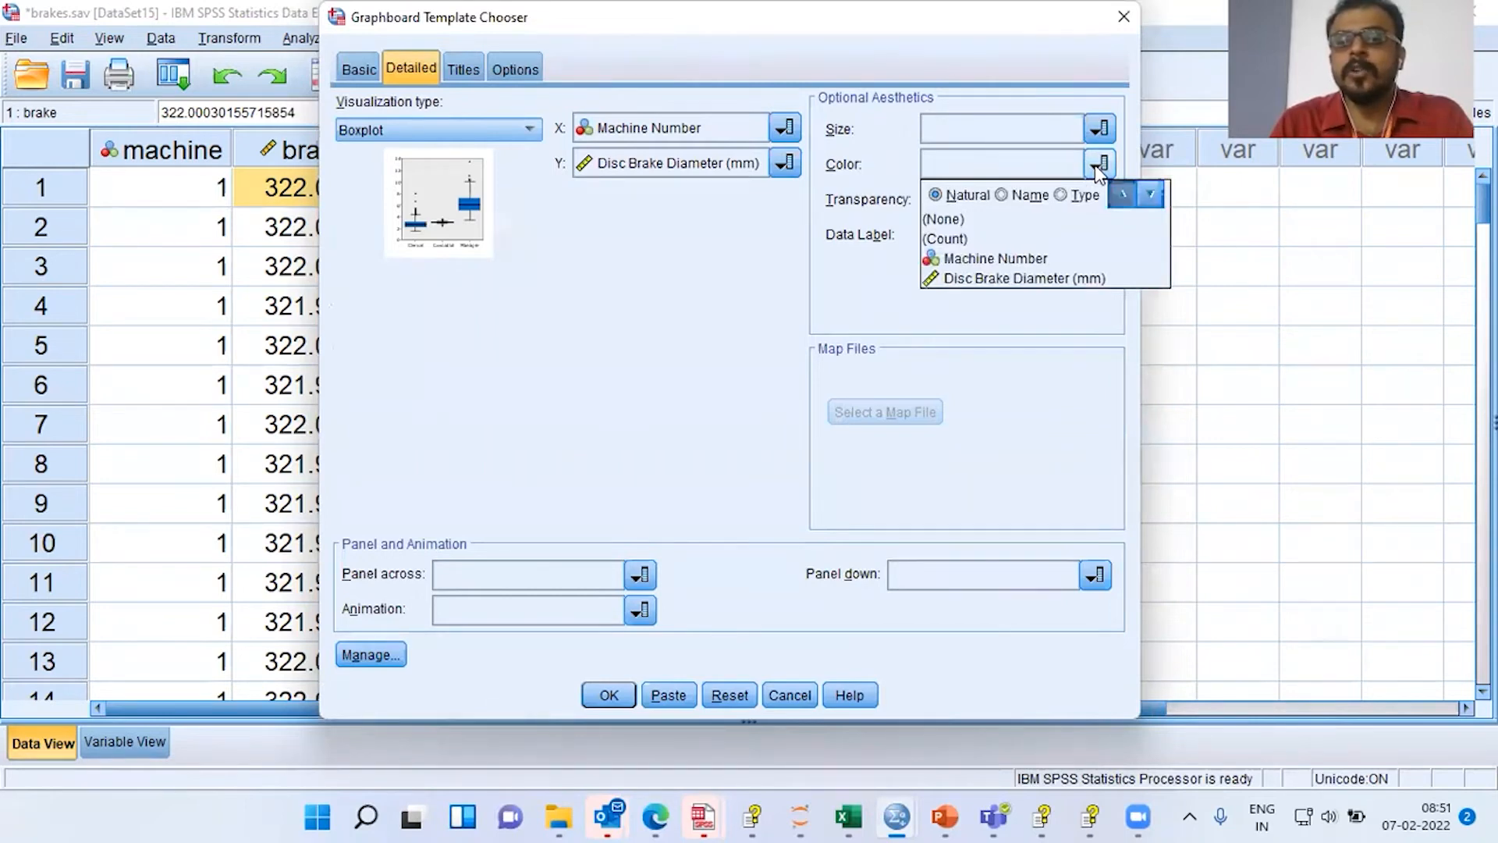
pyautogui.click(989, 259)
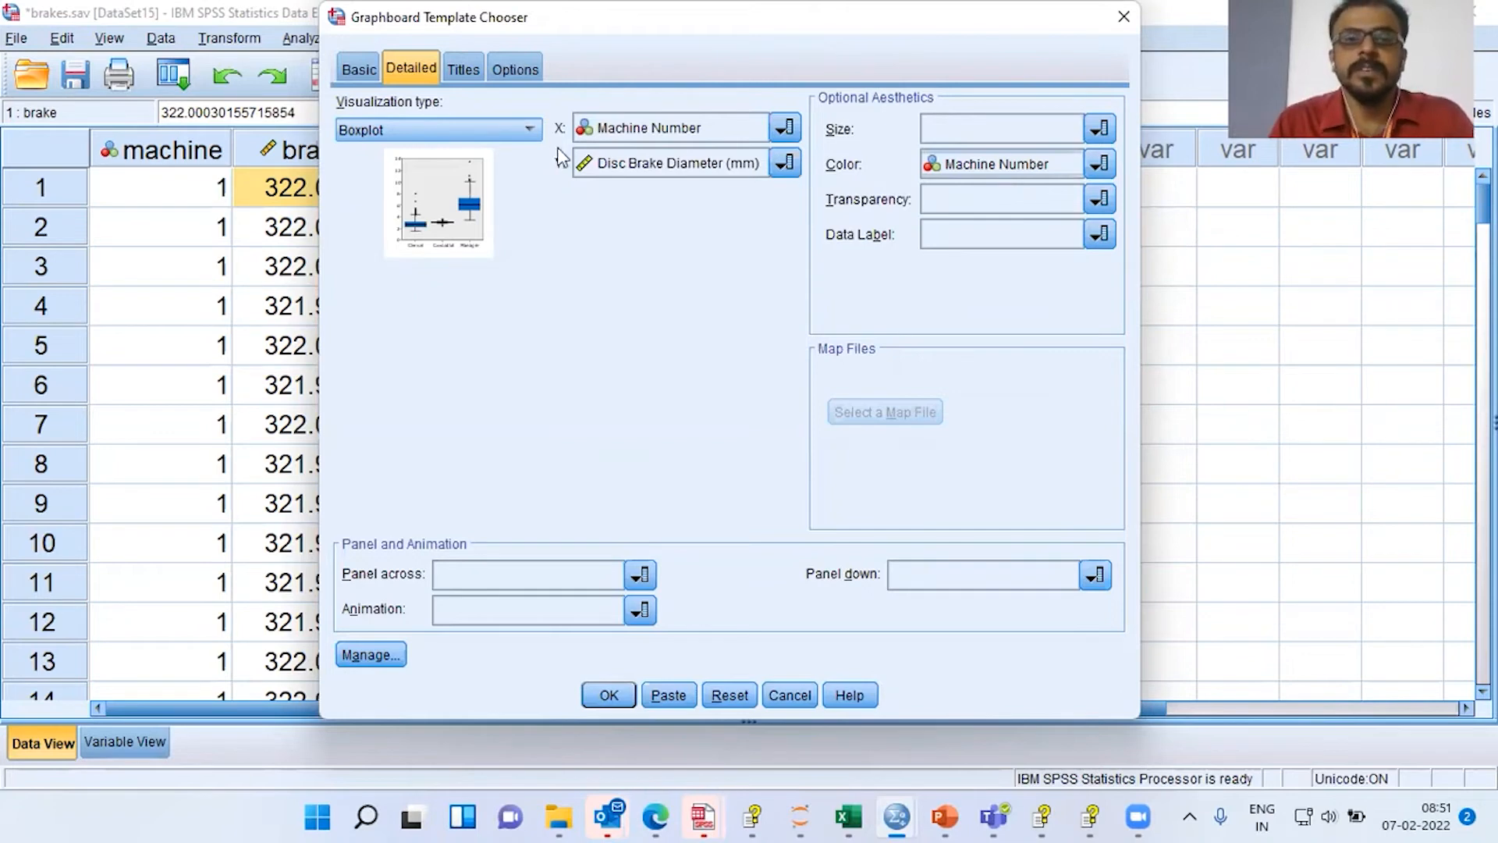
pyautogui.click(362, 69)
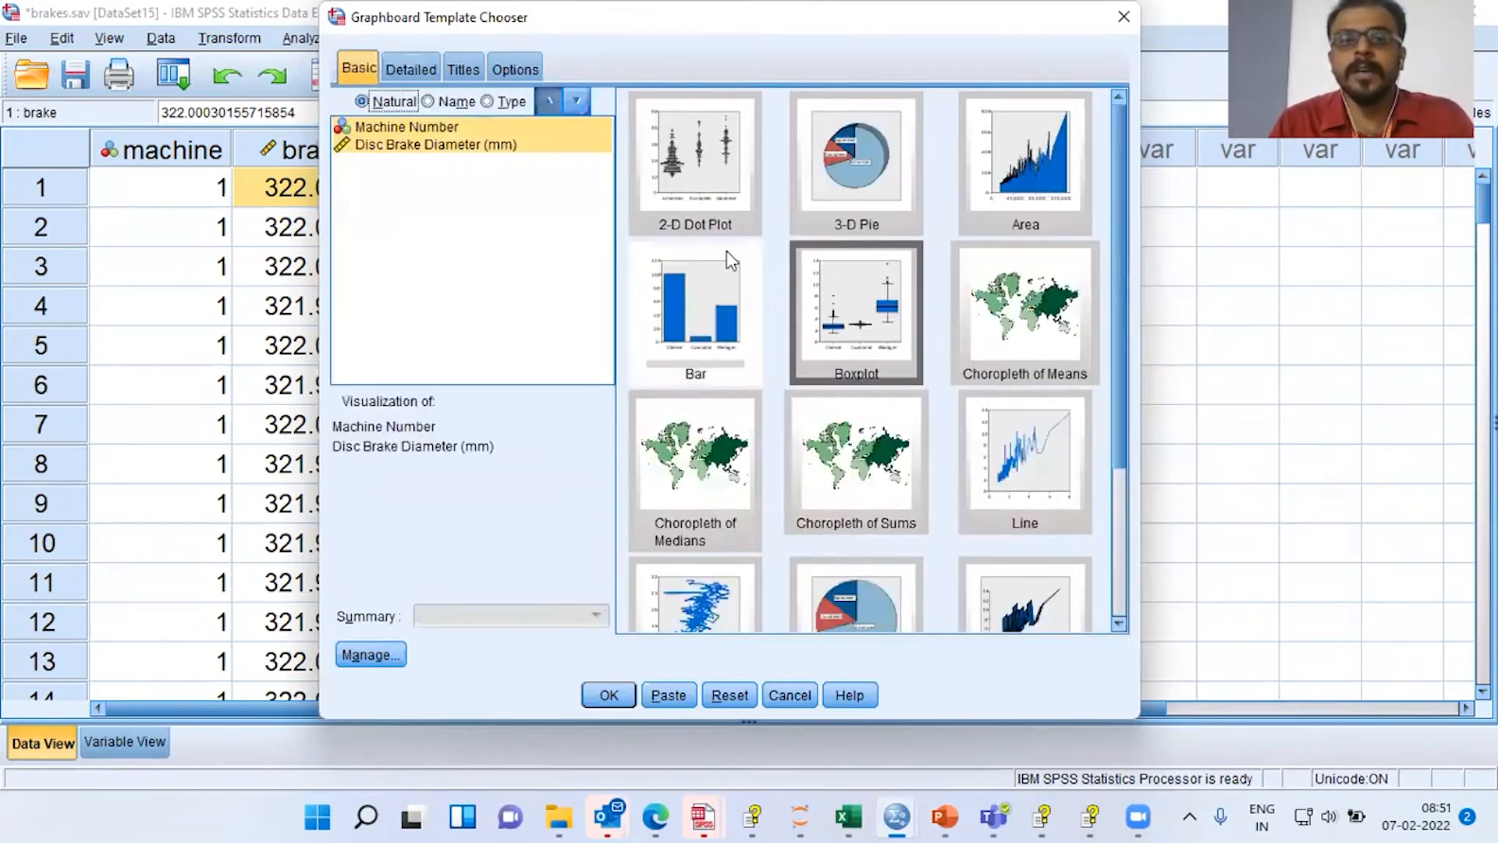
pyautogui.click(408, 75)
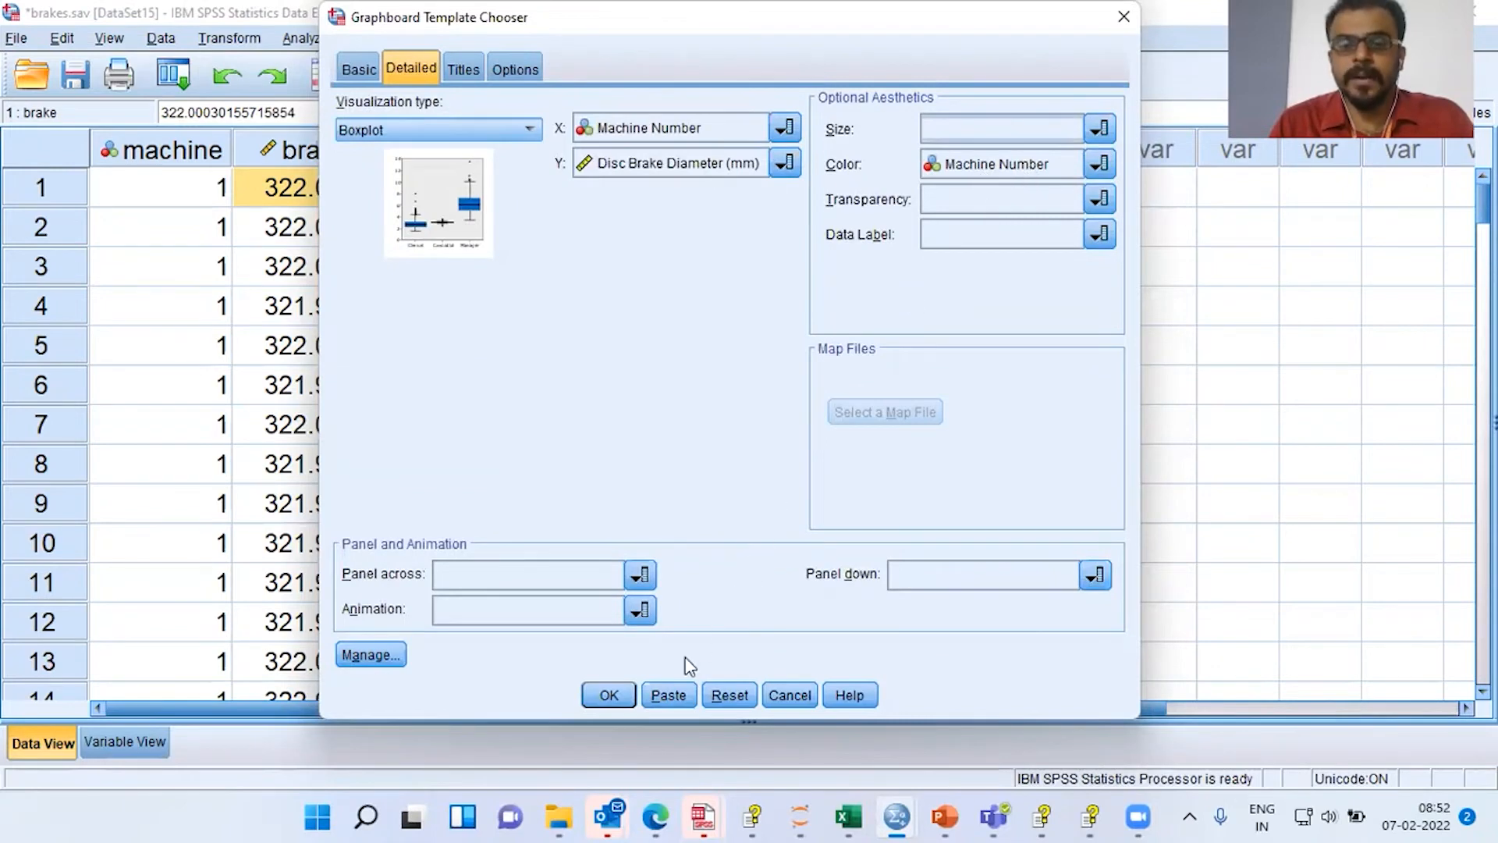
pyautogui.click(602, 700)
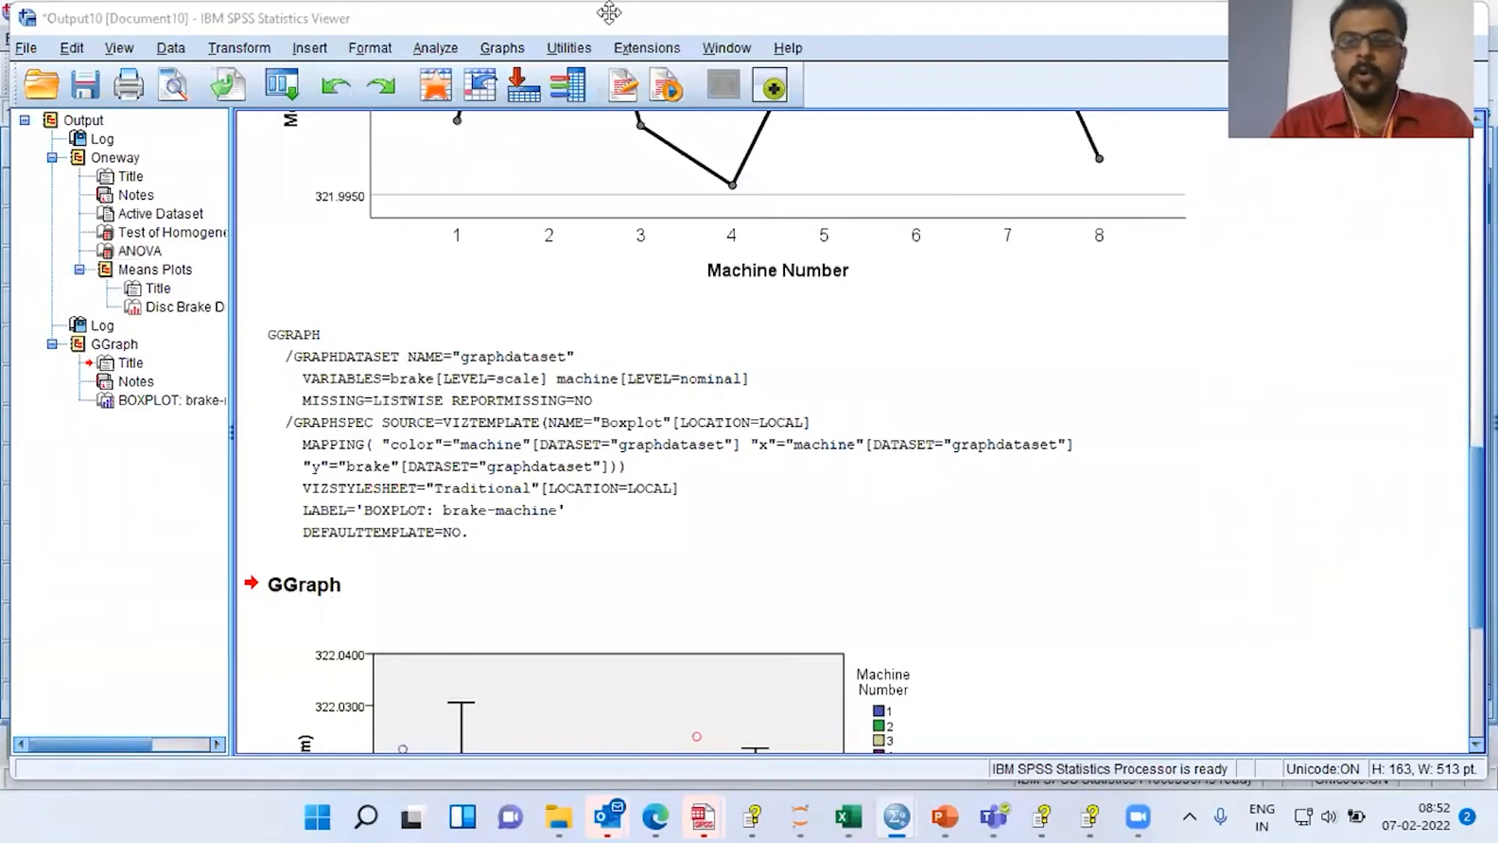
pyautogui.moveTo(1477, 538); pyautogui.dragTo(1477, 646)
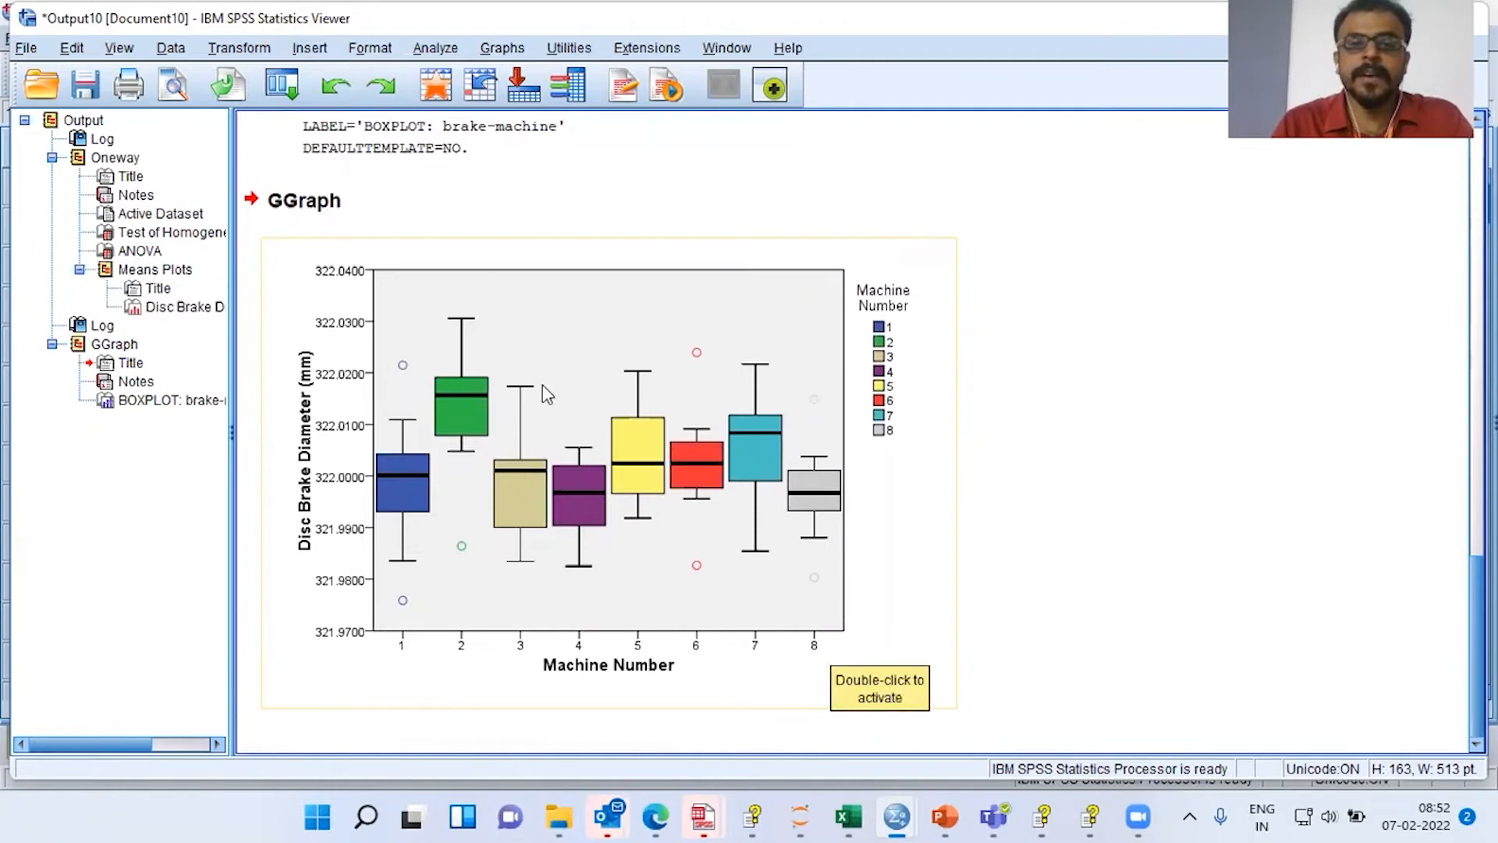
pyautogui.click(597, 500)
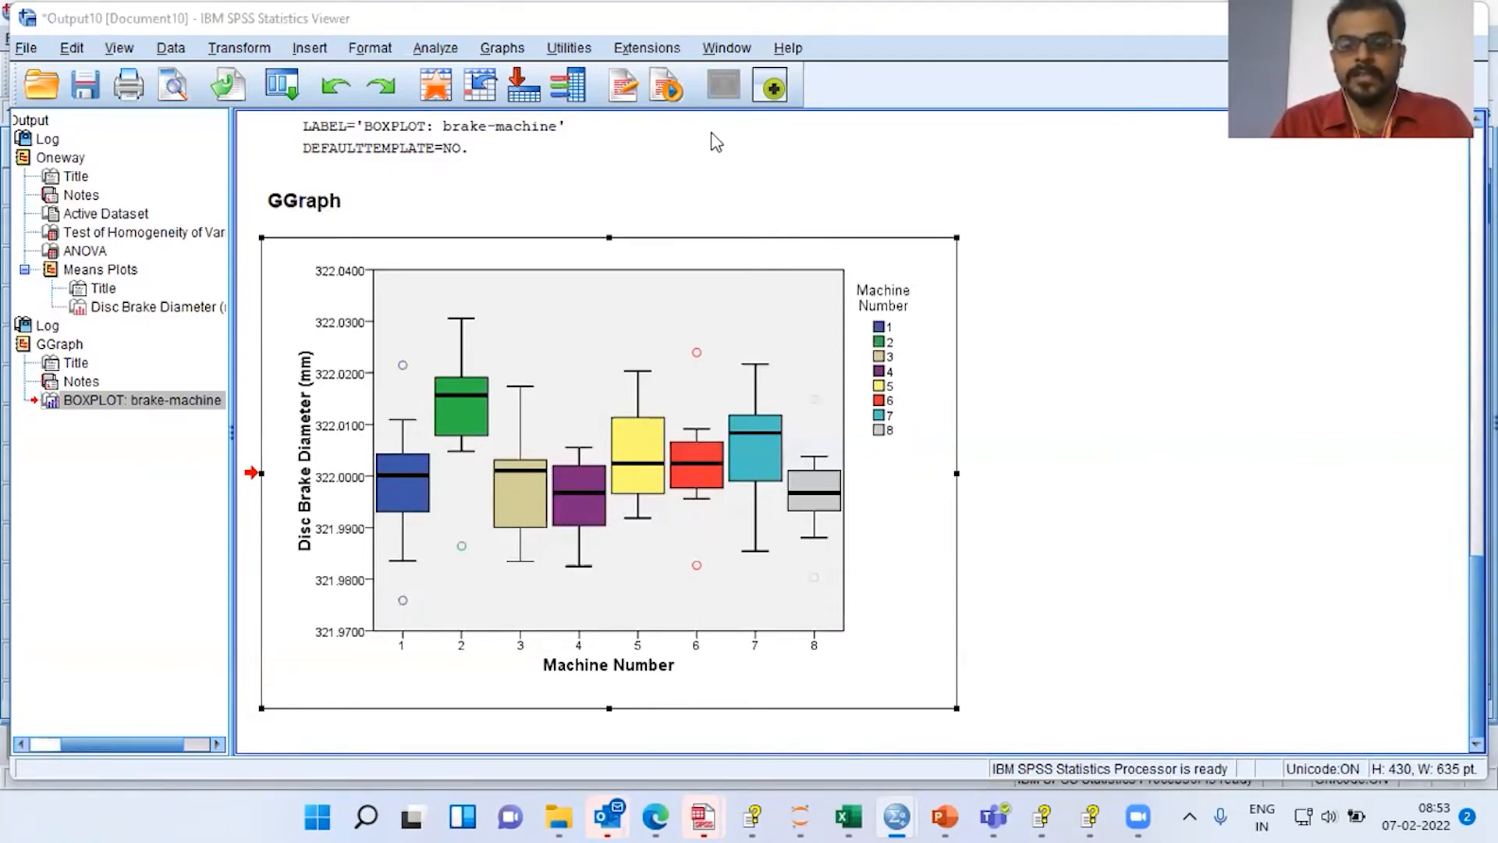
# Return to the brakes.sav data and reopen the One-Way ANOVA setup for disc brake diameter by machine.
pyautogui.moveTo(900, 817)
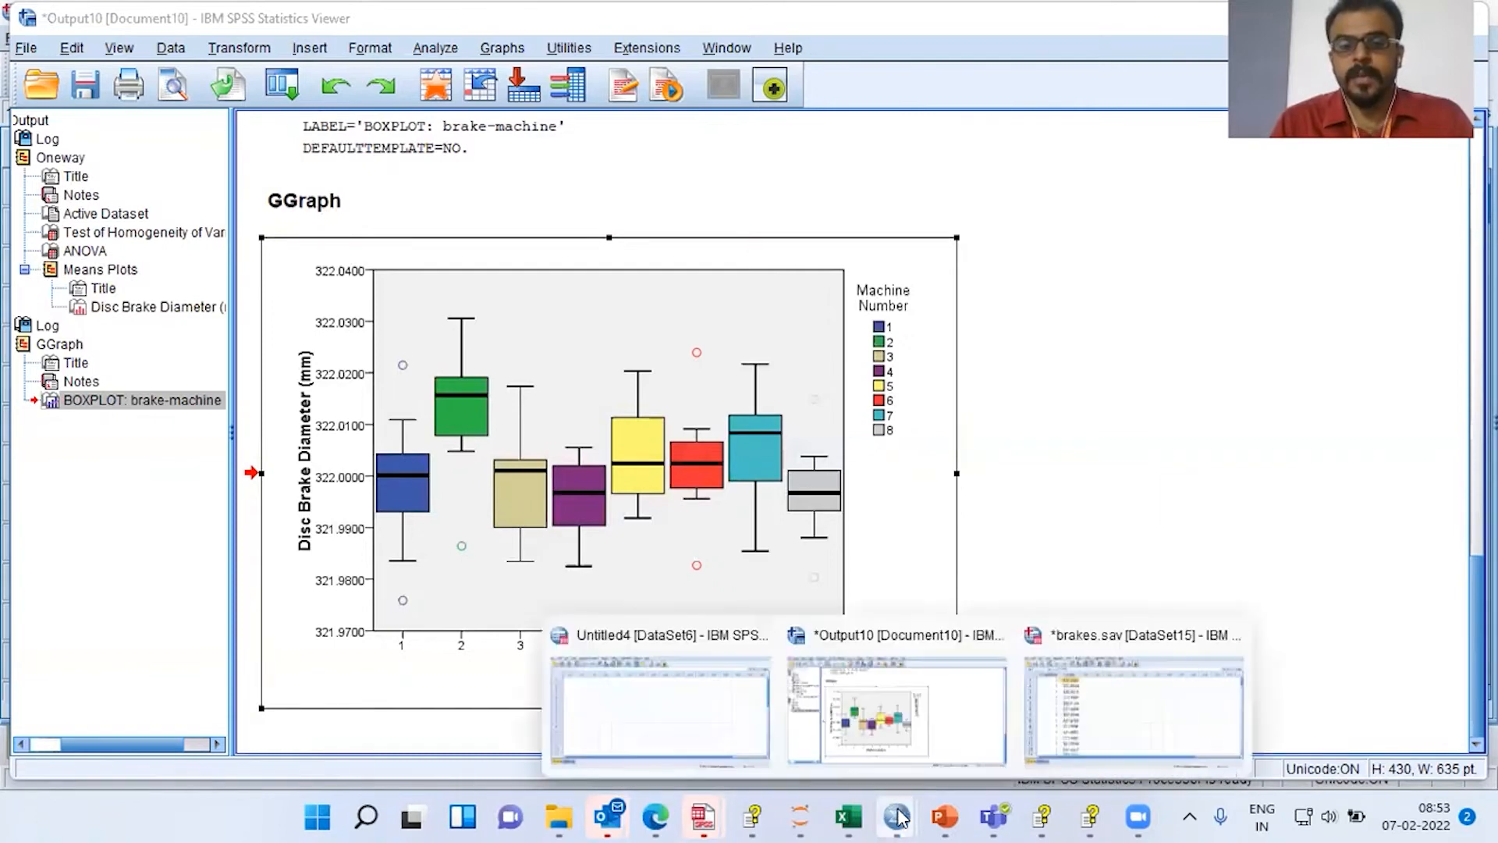
pyautogui.click(1138, 706)
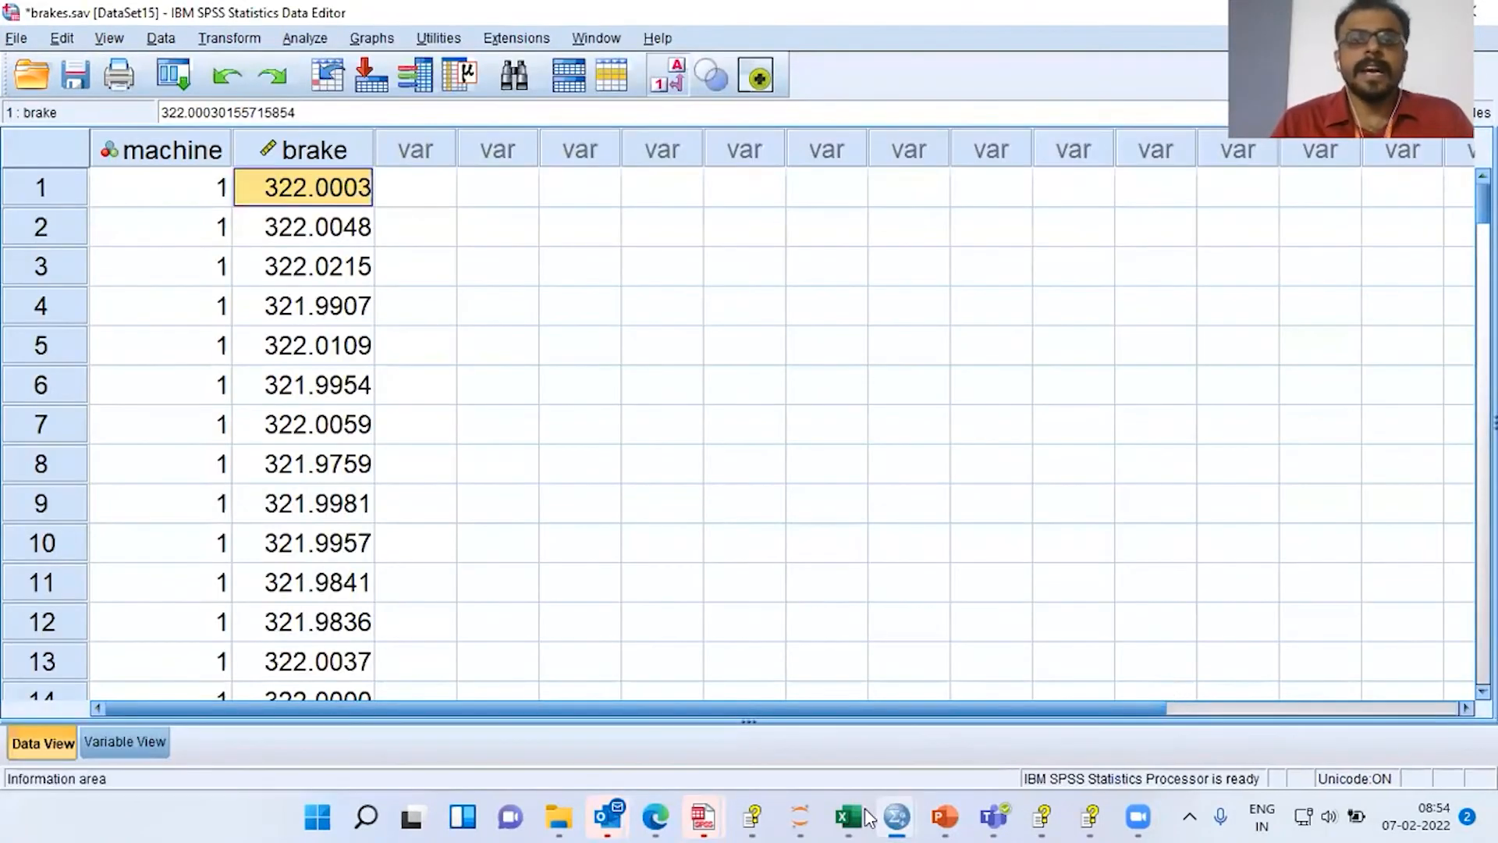
pyautogui.click(305, 38)
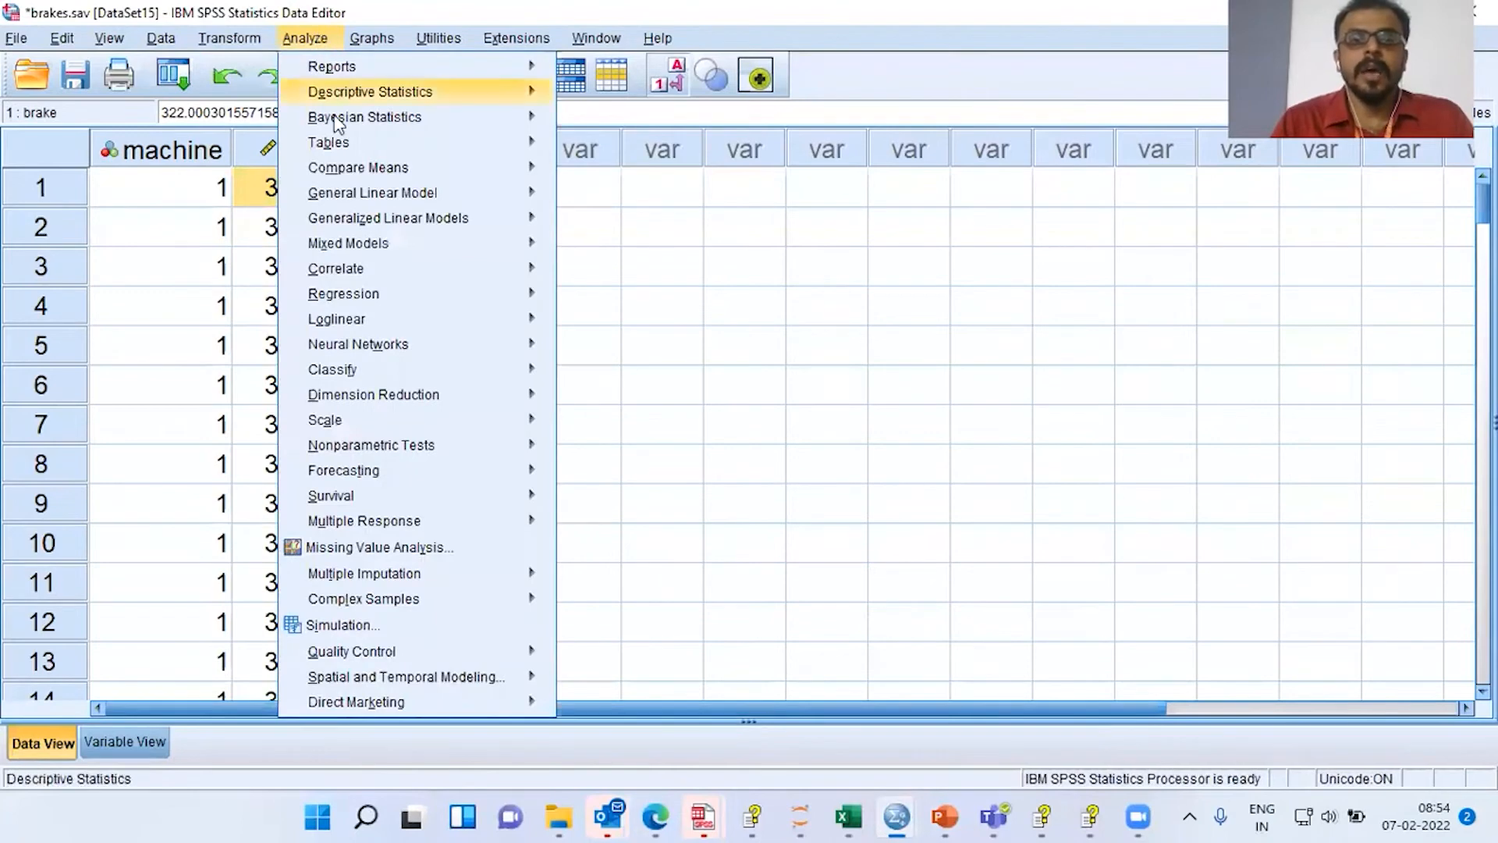
pyautogui.moveTo(351, 166)
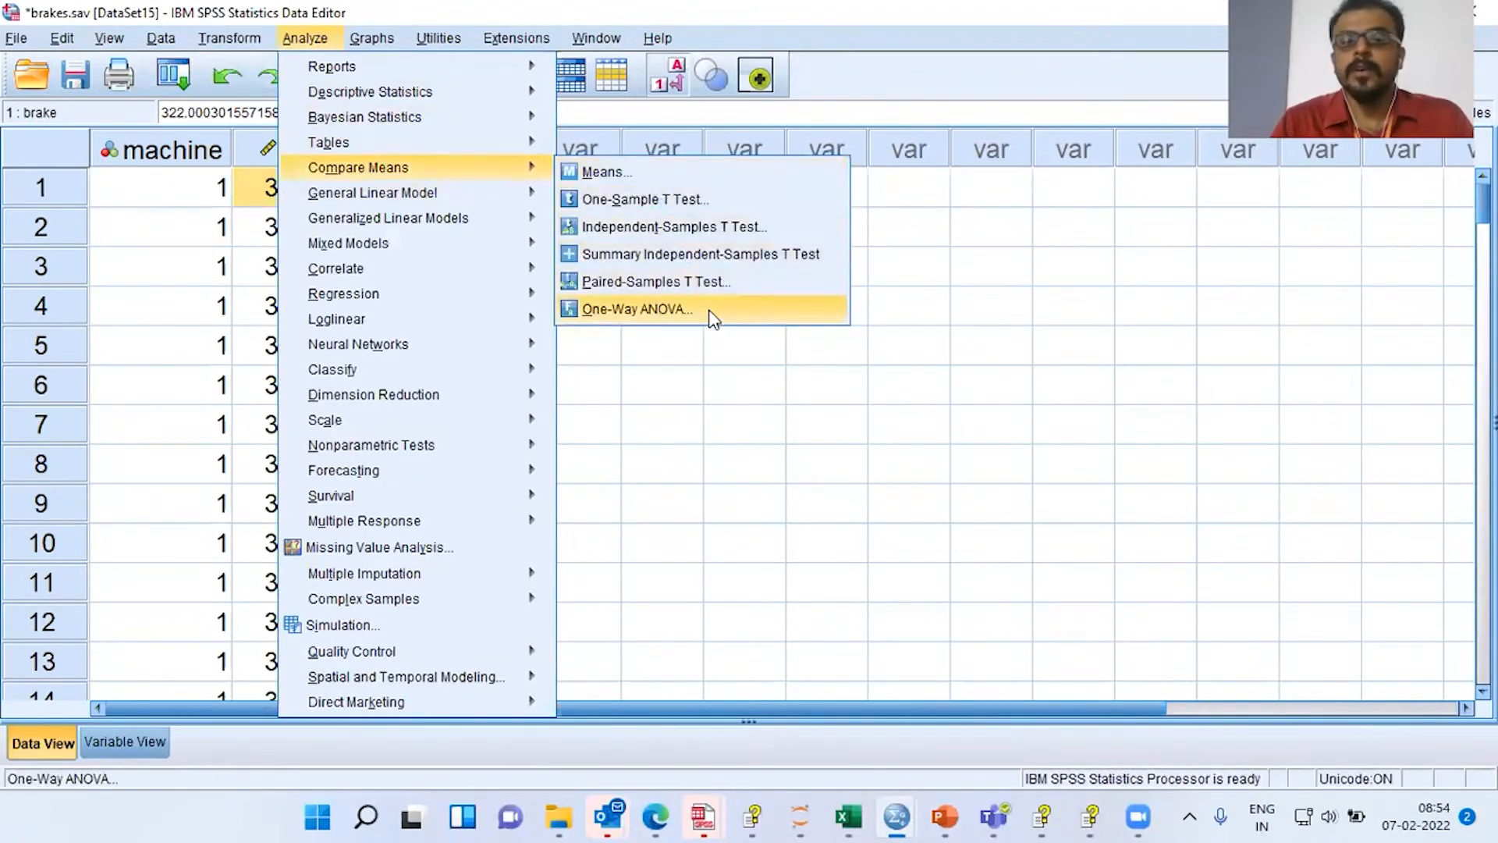
pyautogui.click(715, 316)
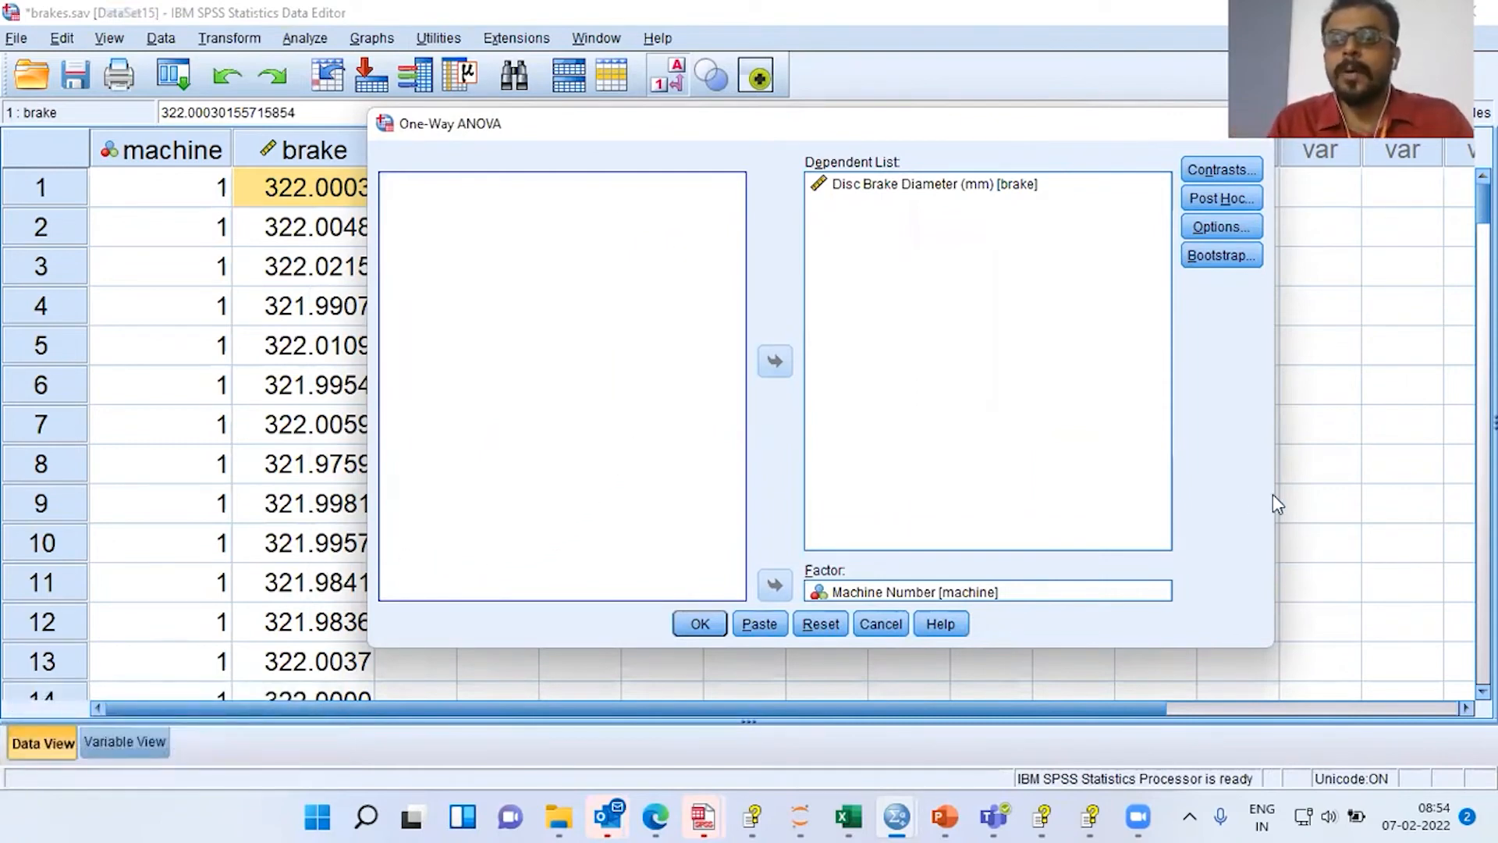
# Add the Tukey post hoc test to the one-way ANOVA and run the analysis.
pyautogui.click(1222, 200)
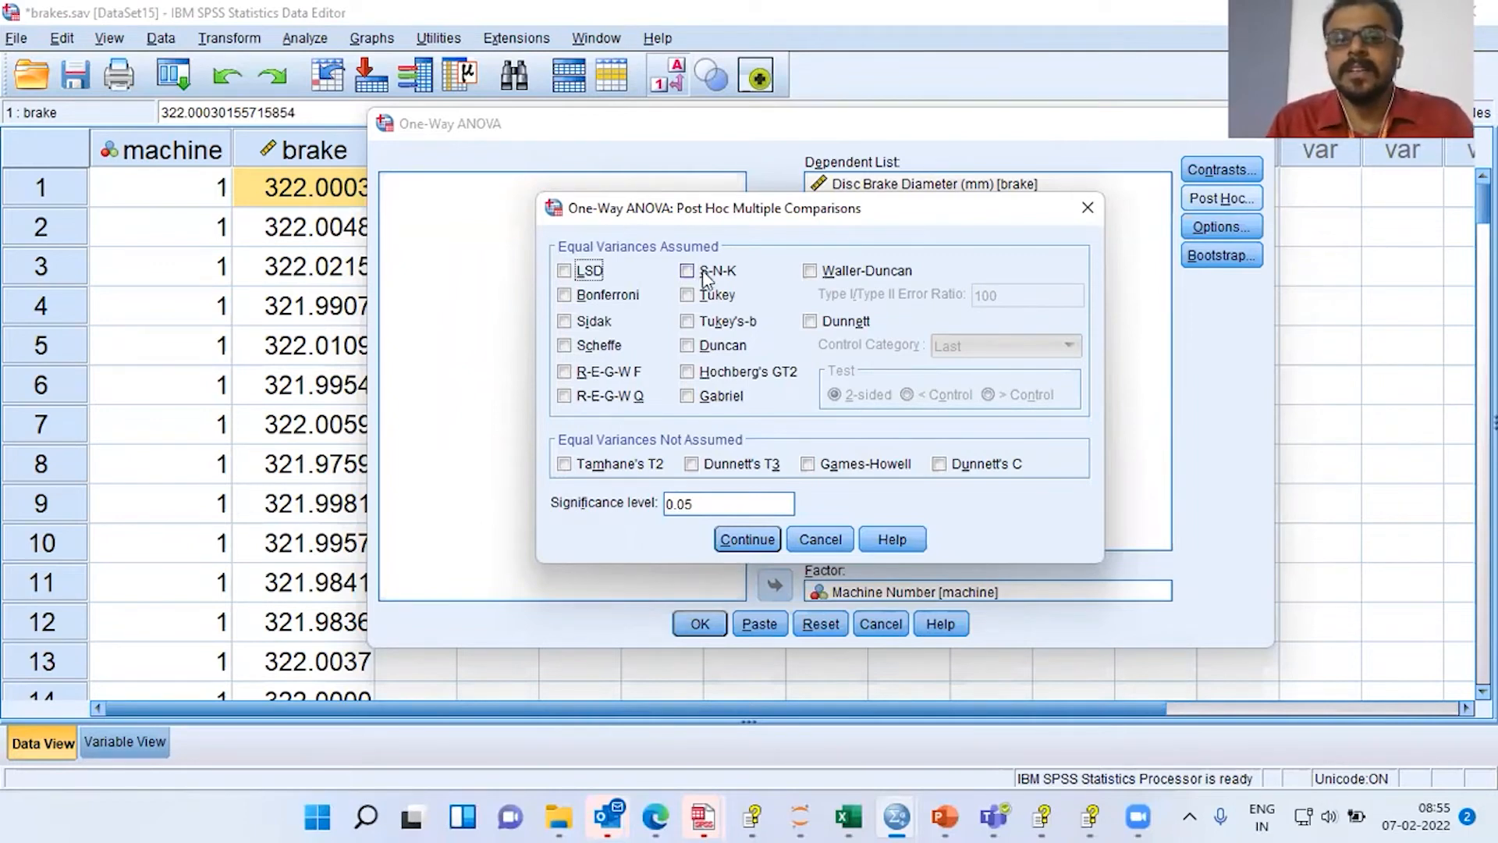
pyautogui.click(687, 295)
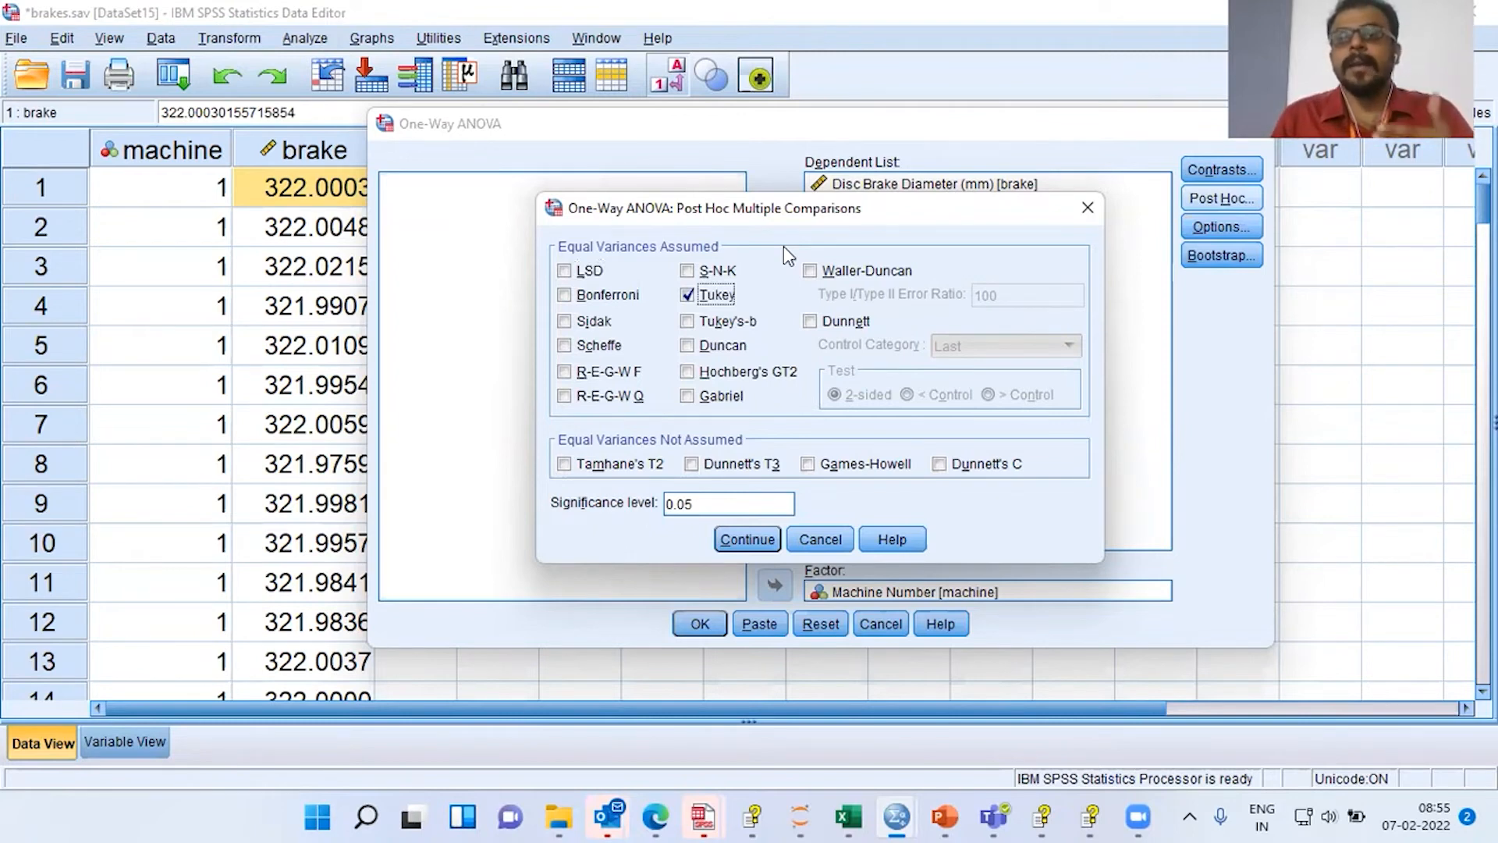
pyautogui.click(761, 540)
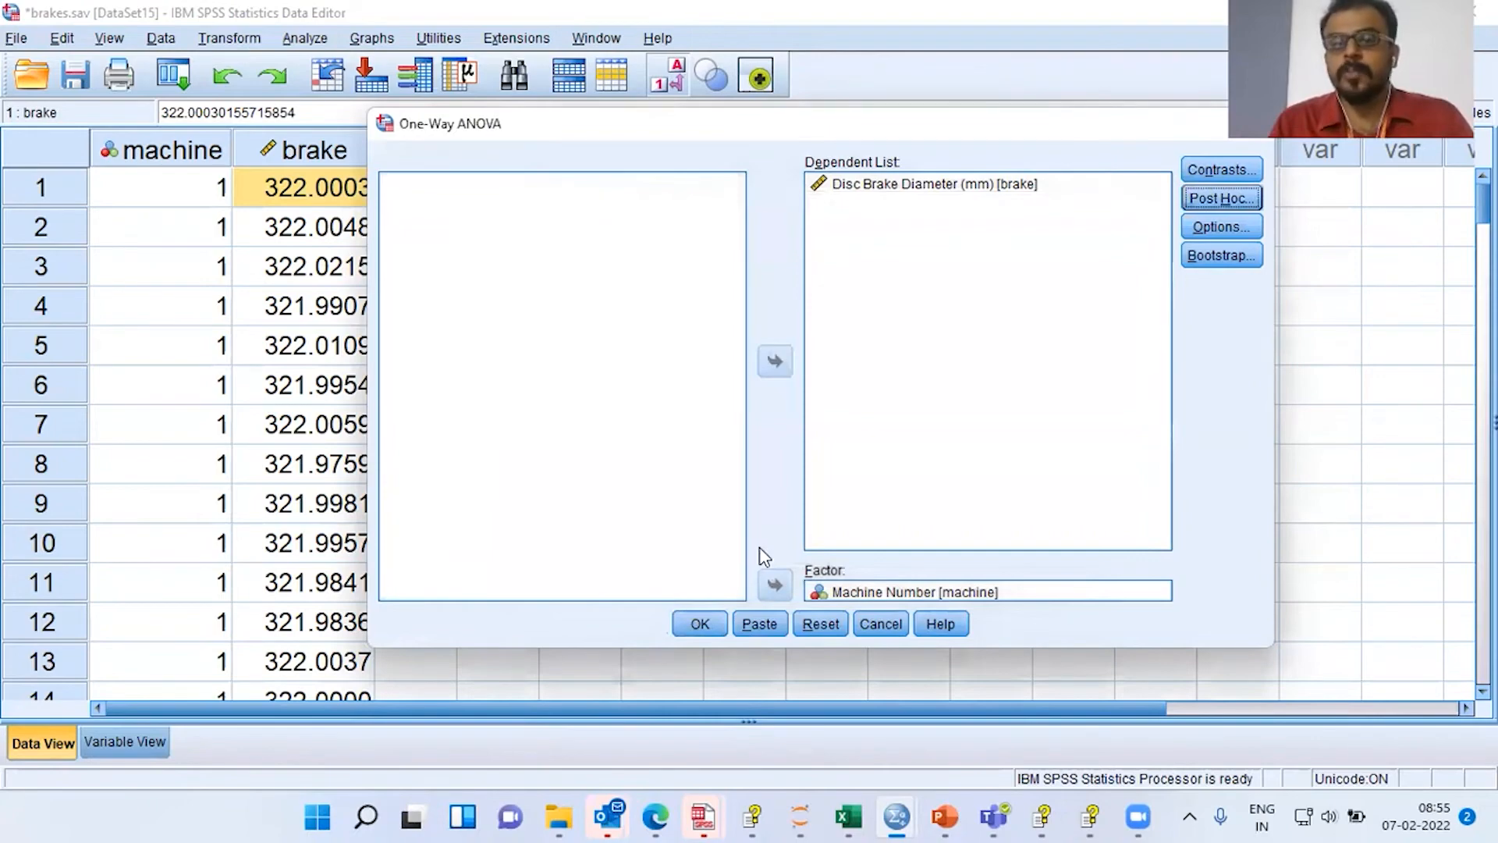
pyautogui.click(706, 629)
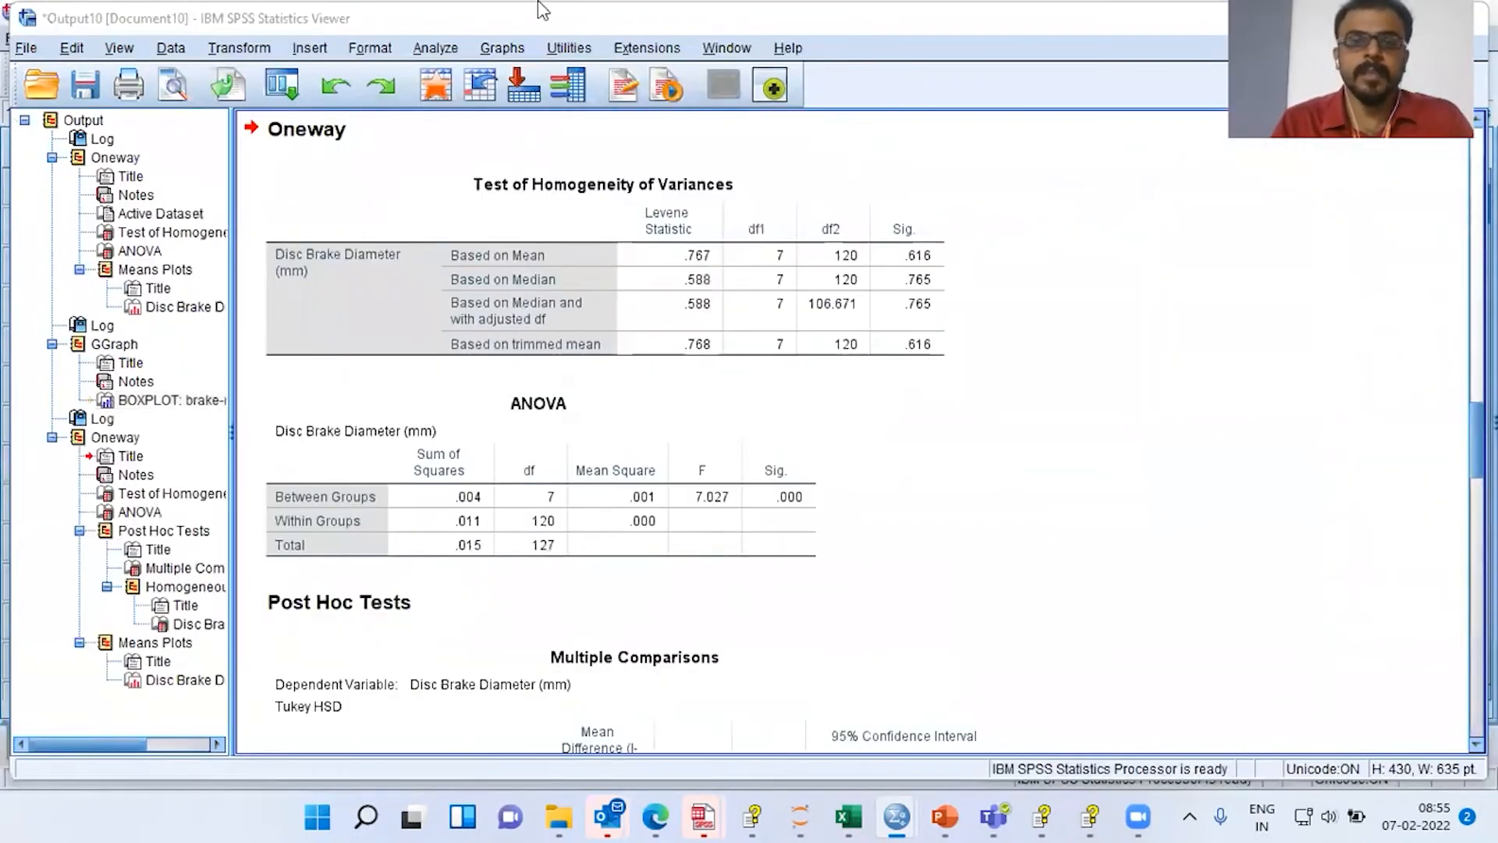
# Review the new Test of Homogeneity of Variances and ANOVA tables, continuing to the Tukey HSD Multiple Comparisons table.
pyautogui.click(677, 316)
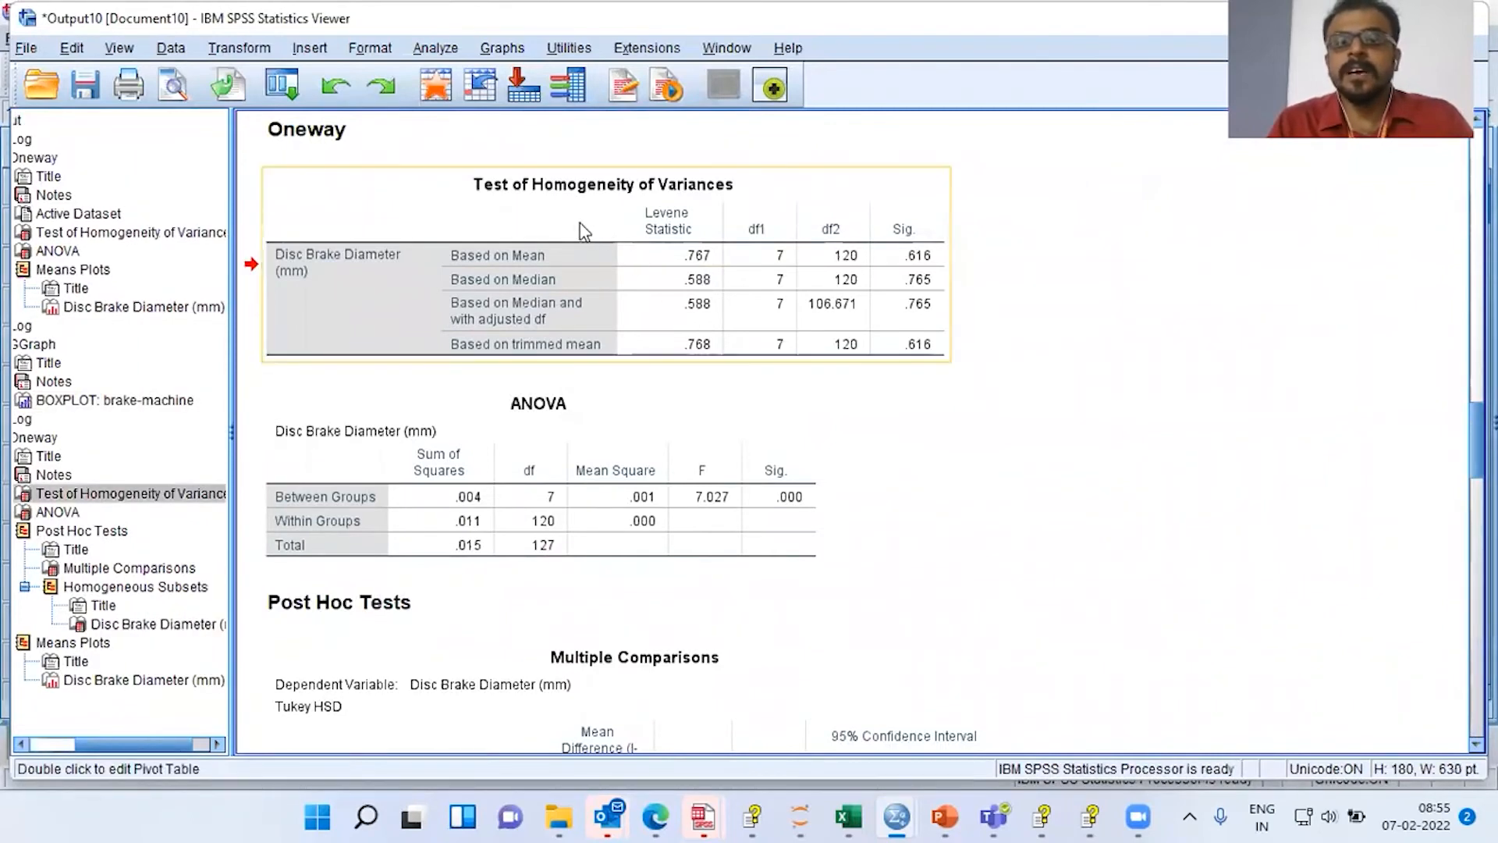
pyautogui.click(700, 445)
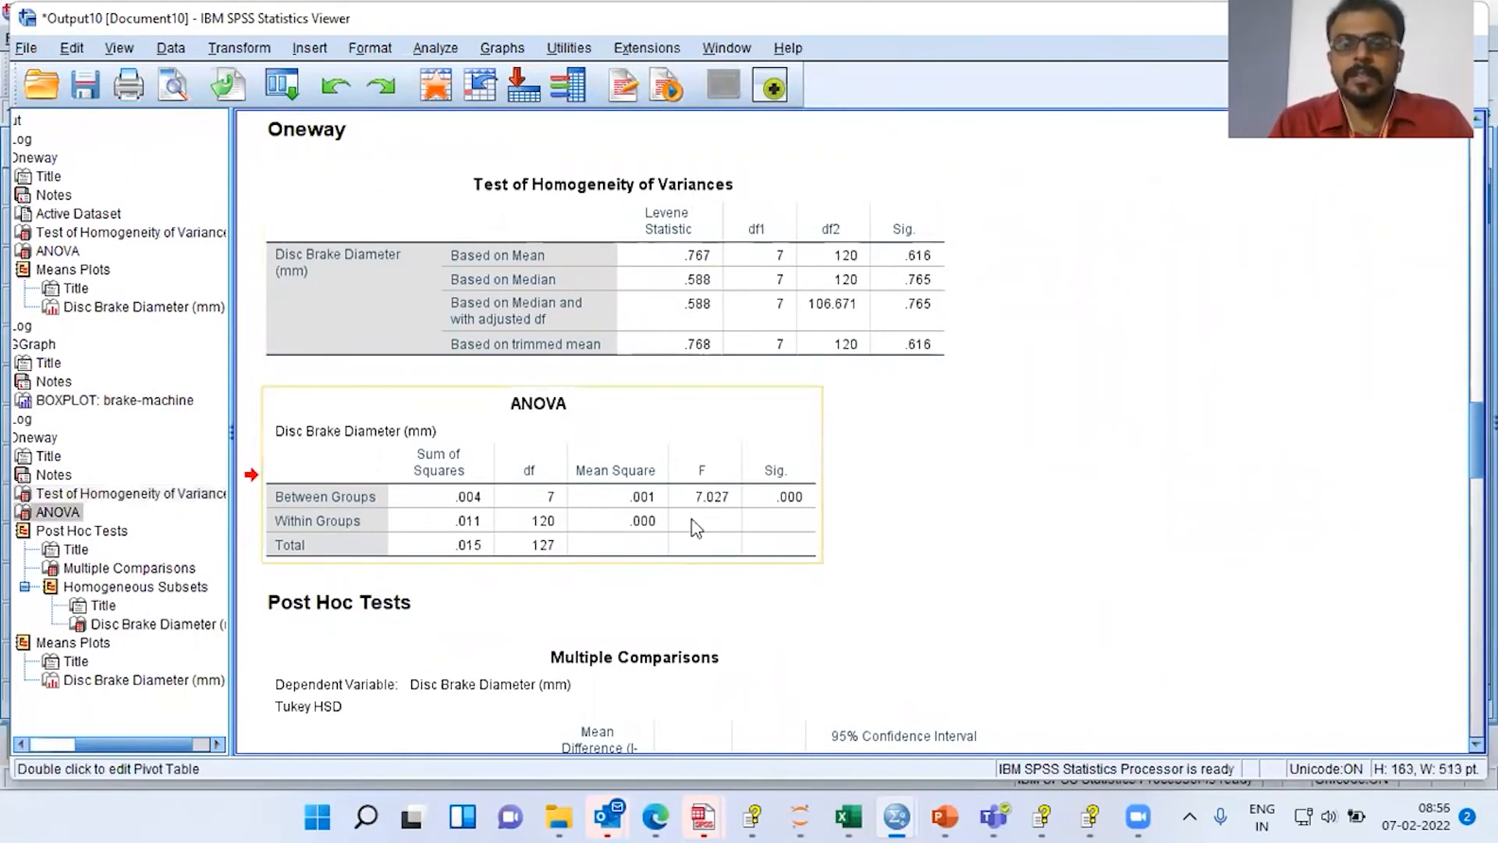
pyautogui.scroll(-4, 693, 647)
pyautogui.scroll(-1, 693, 648)
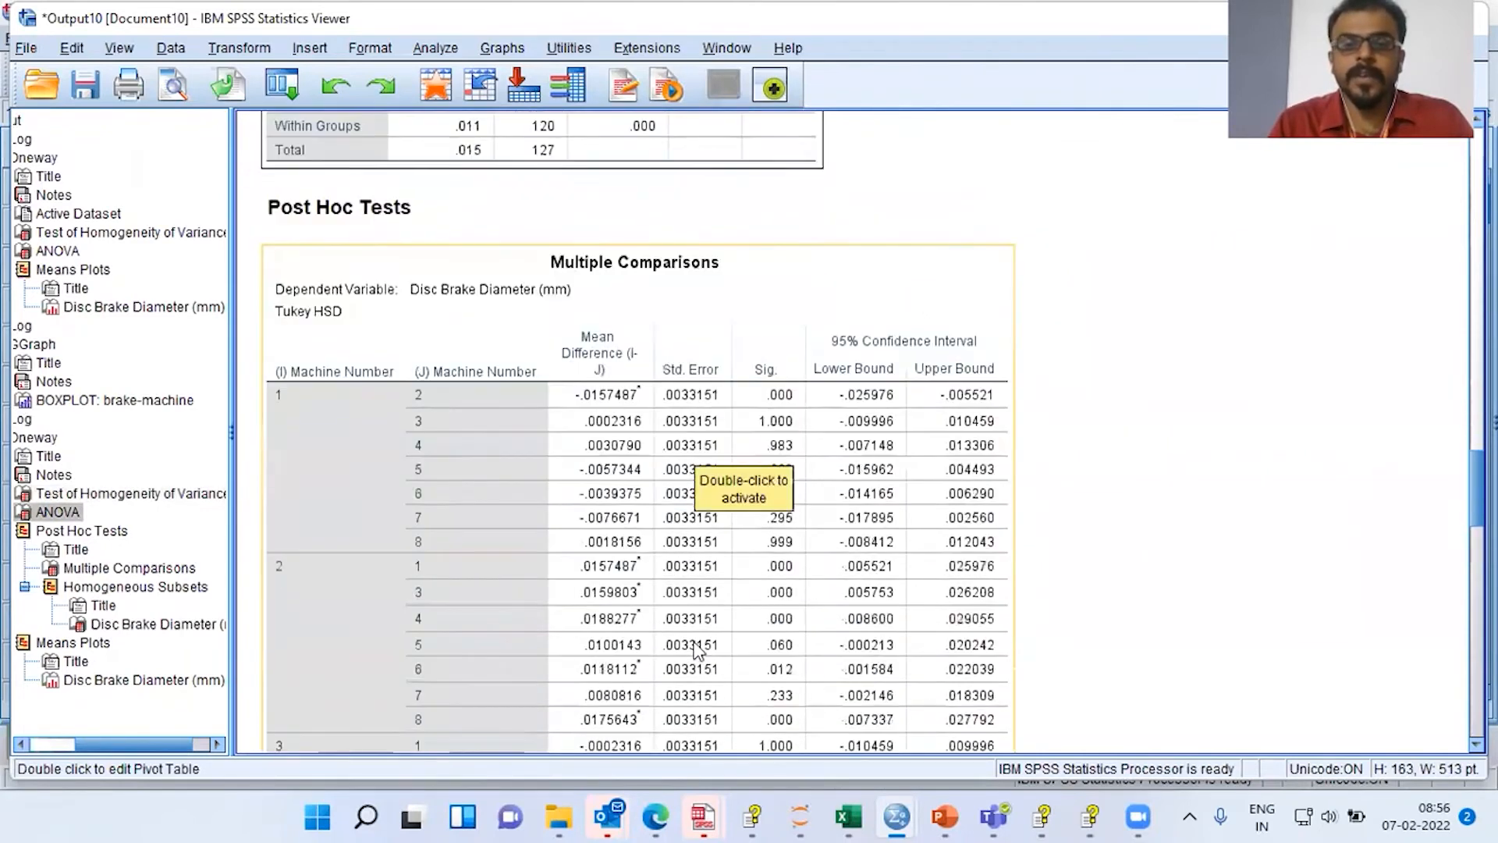
pyautogui.click(896, 477)
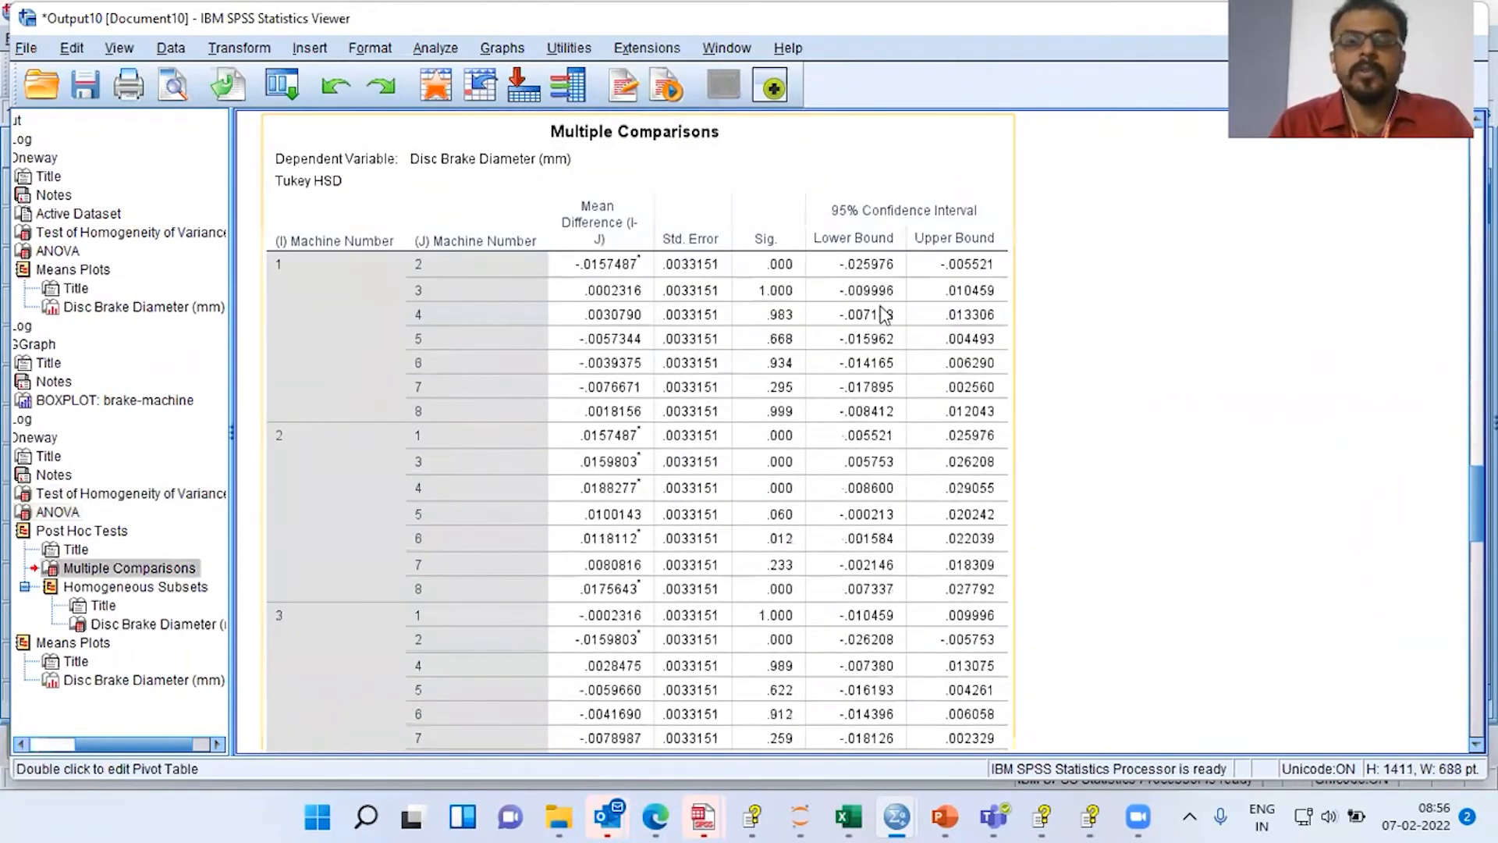
pyautogui.scroll(1, 885, 316)
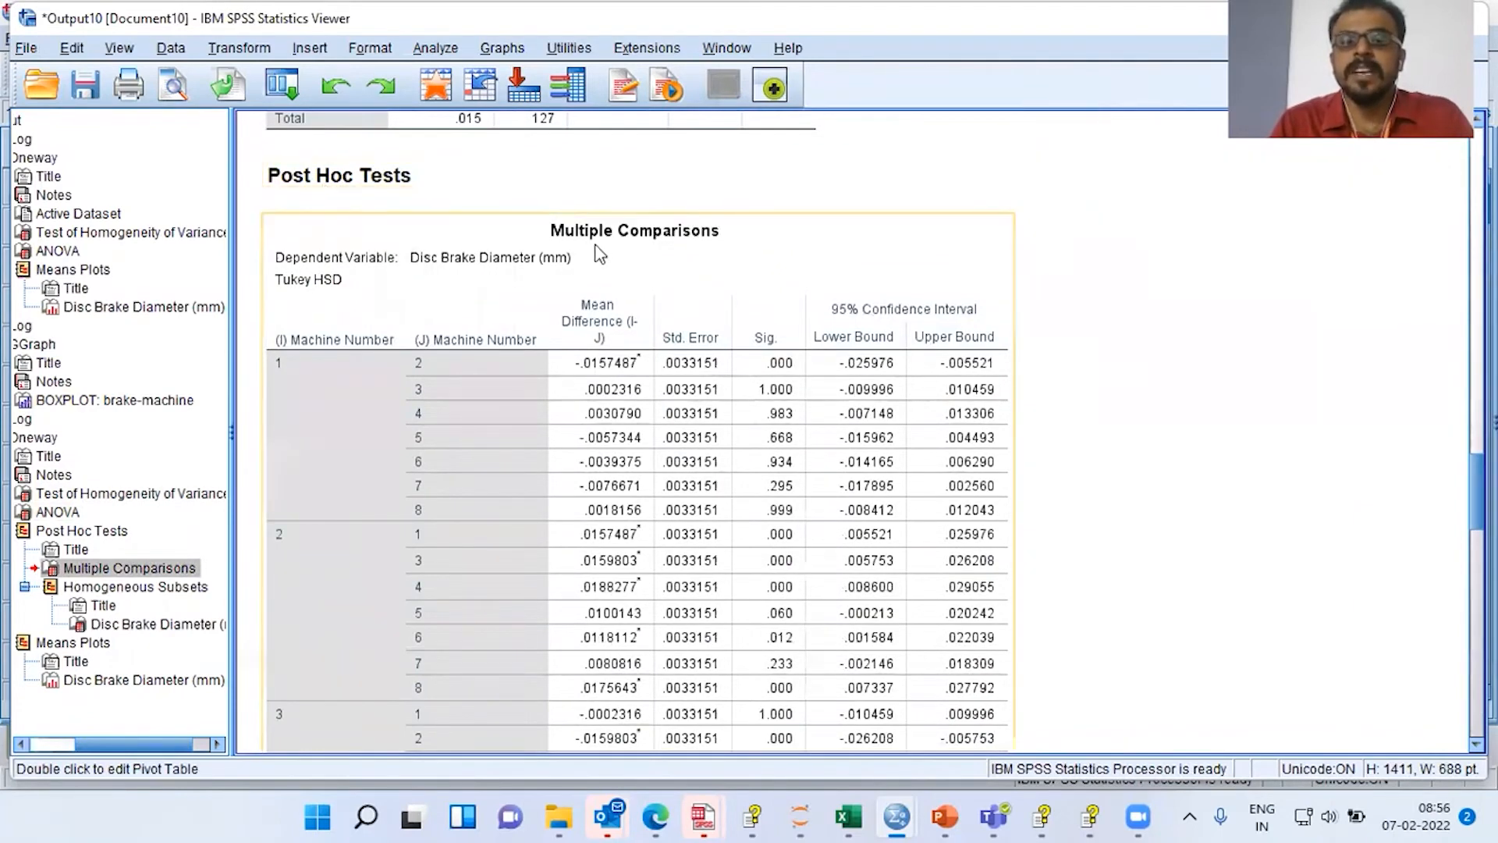
pyautogui.scroll(-1, 675, 248)
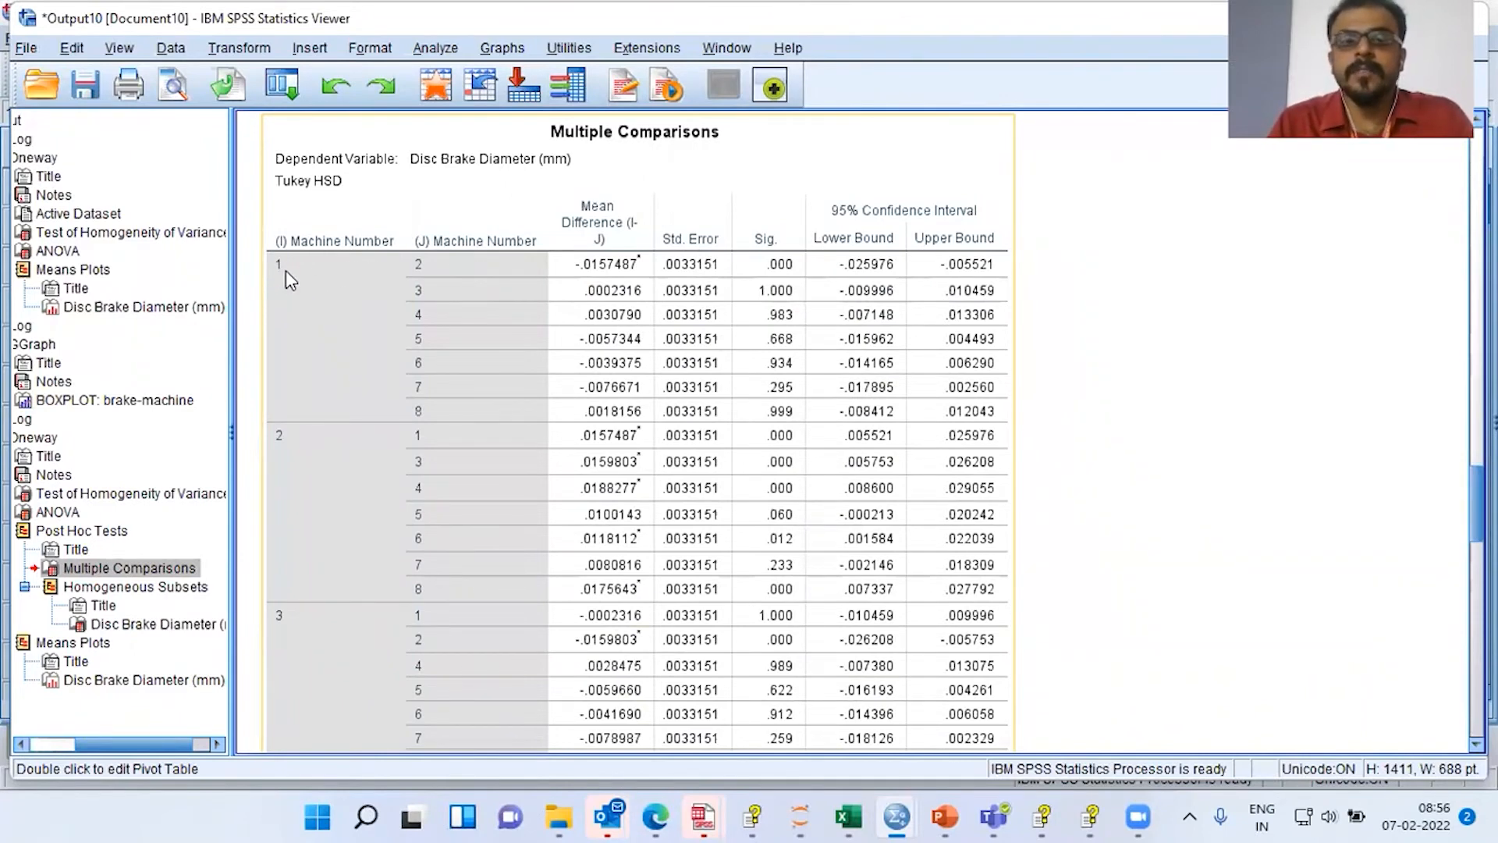
# Examine the mean differences, significance values and 95% confidence intervals for the machine pairs in the Multiple Comparisons table.
pyautogui.click(278, 273)
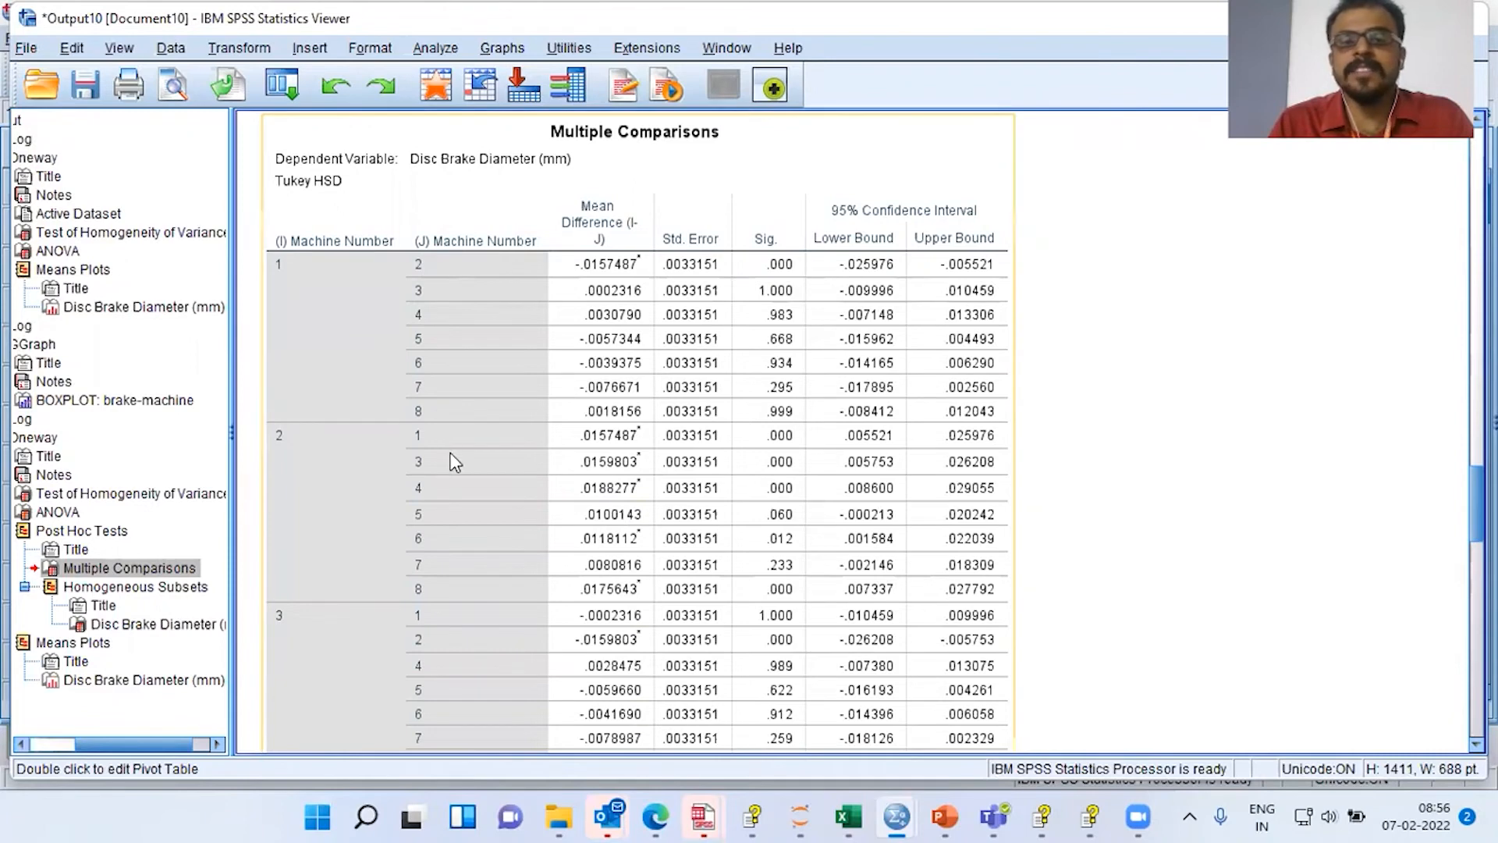
pyautogui.click(640, 262)
pyautogui.click(1029, 337)
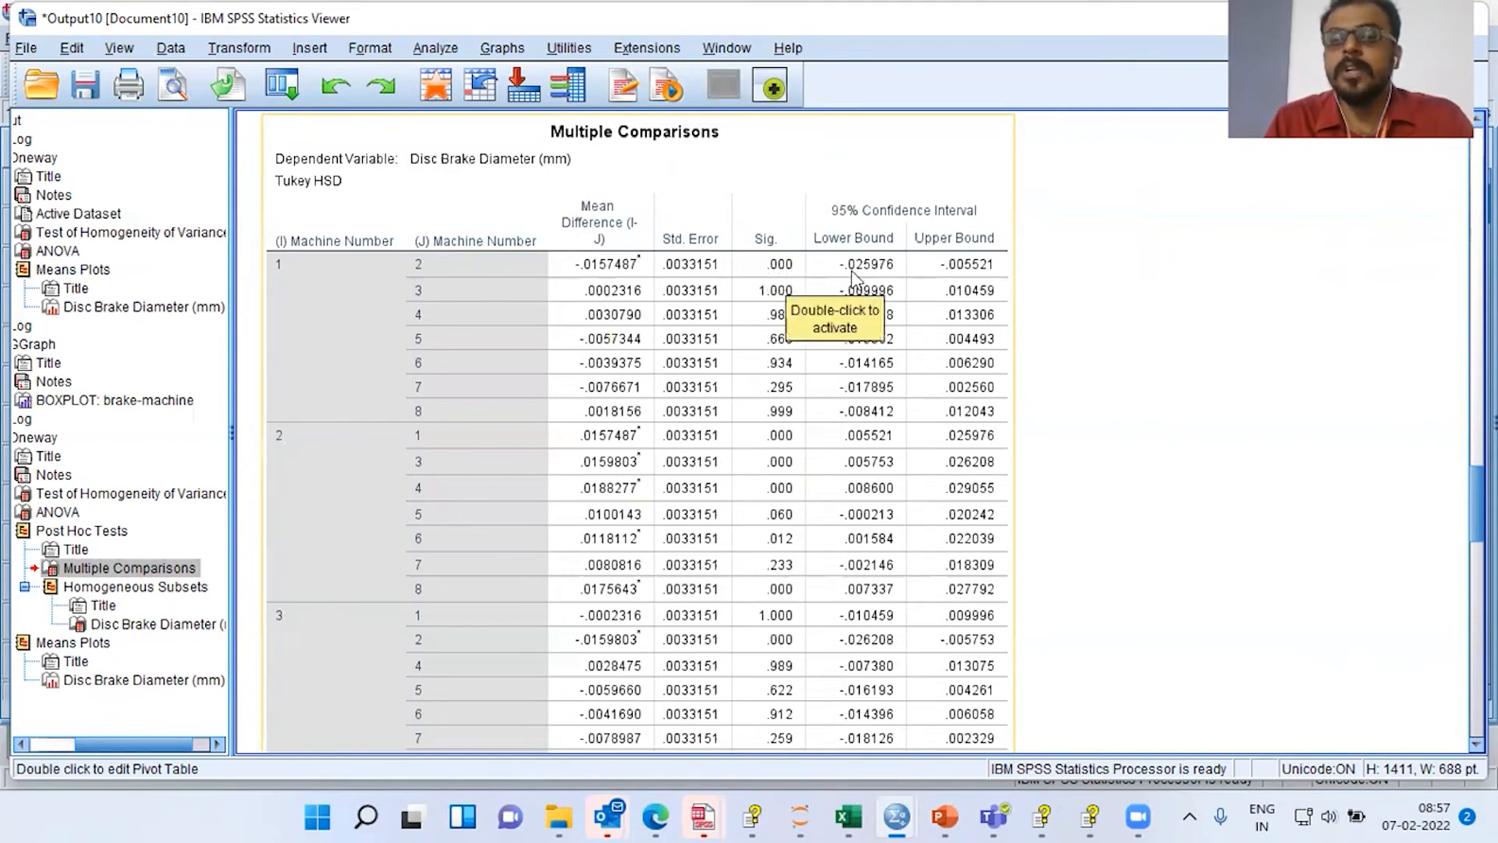
pyautogui.click(1095, 357)
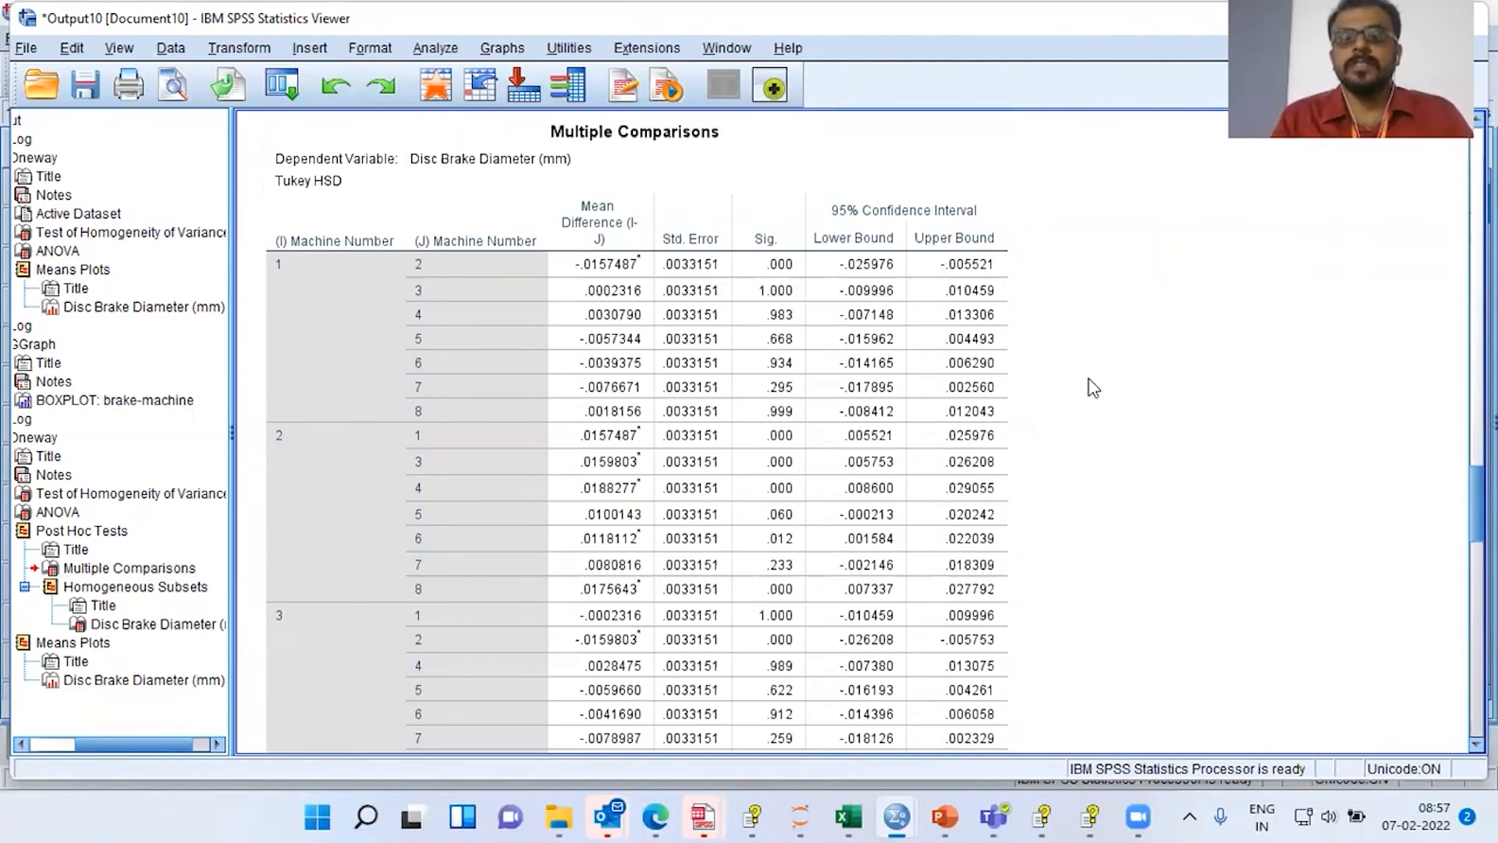
pyautogui.click(956, 263)
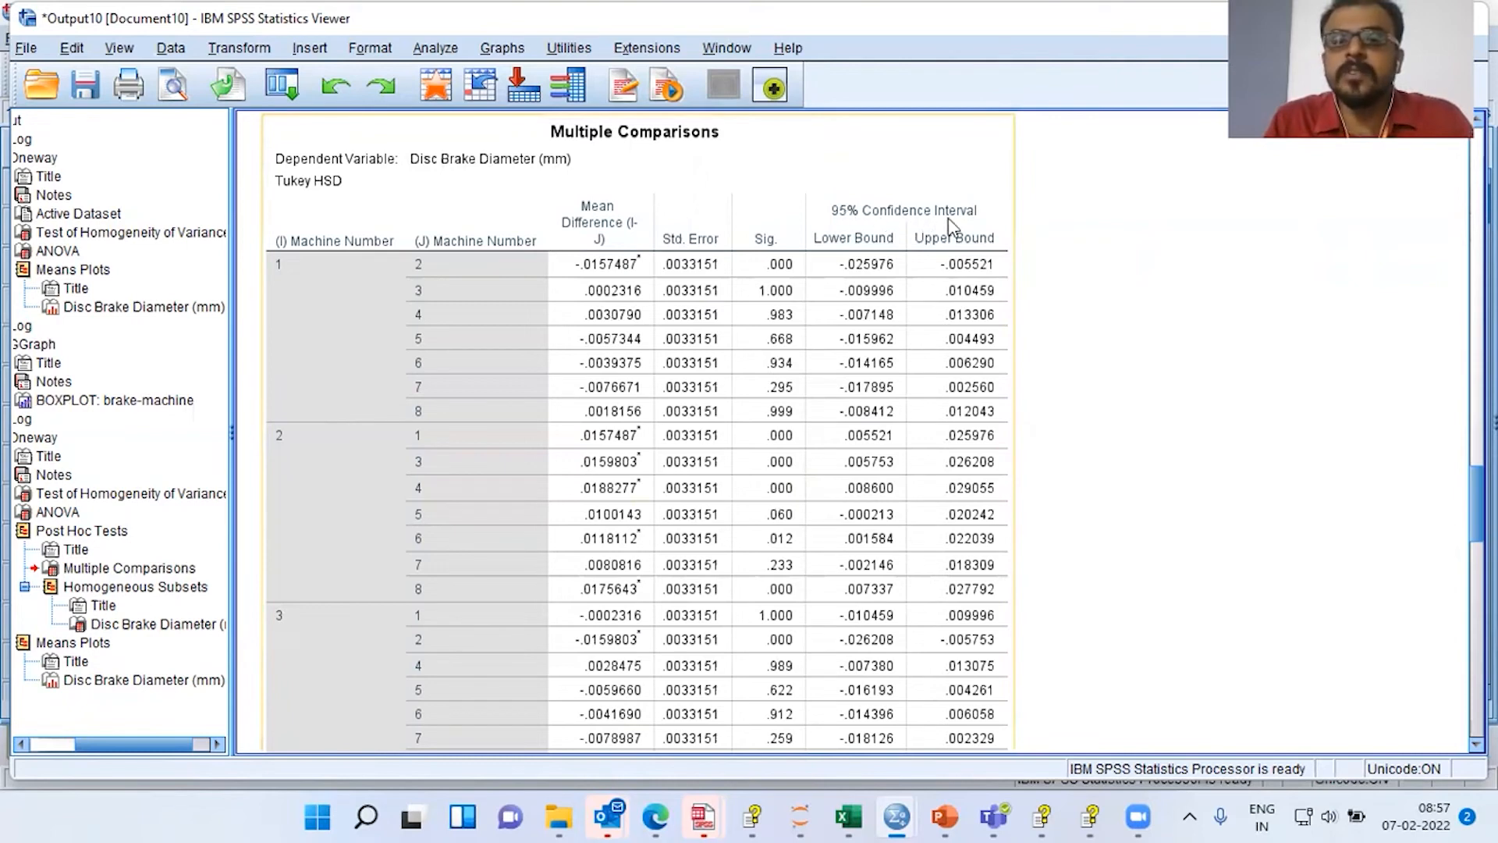
pyautogui.click(896, 251)
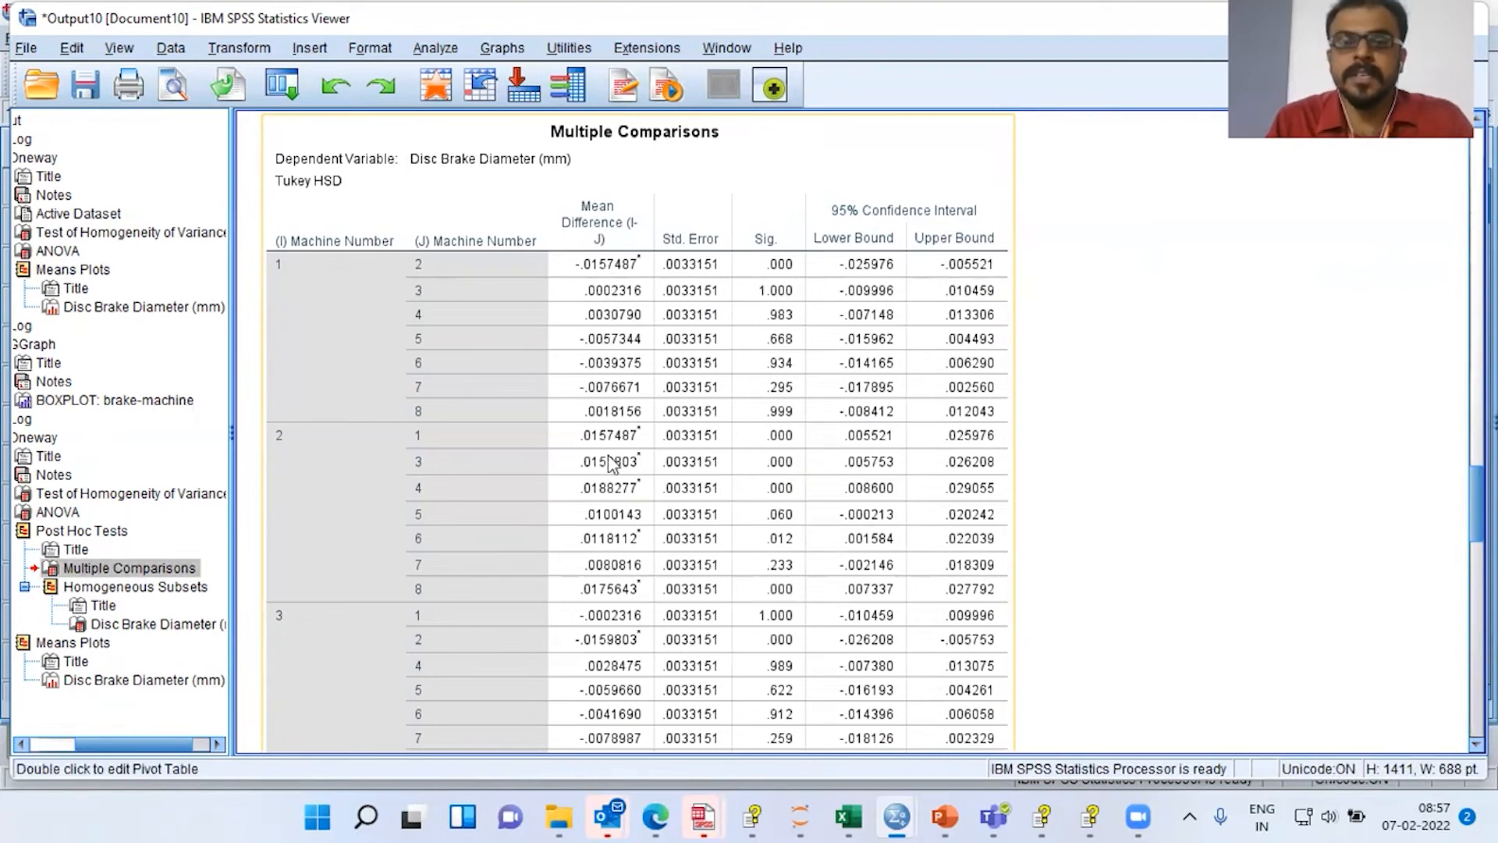
pyautogui.scroll(-3, 492, 430)
pyautogui.scroll(3, 491, 430)
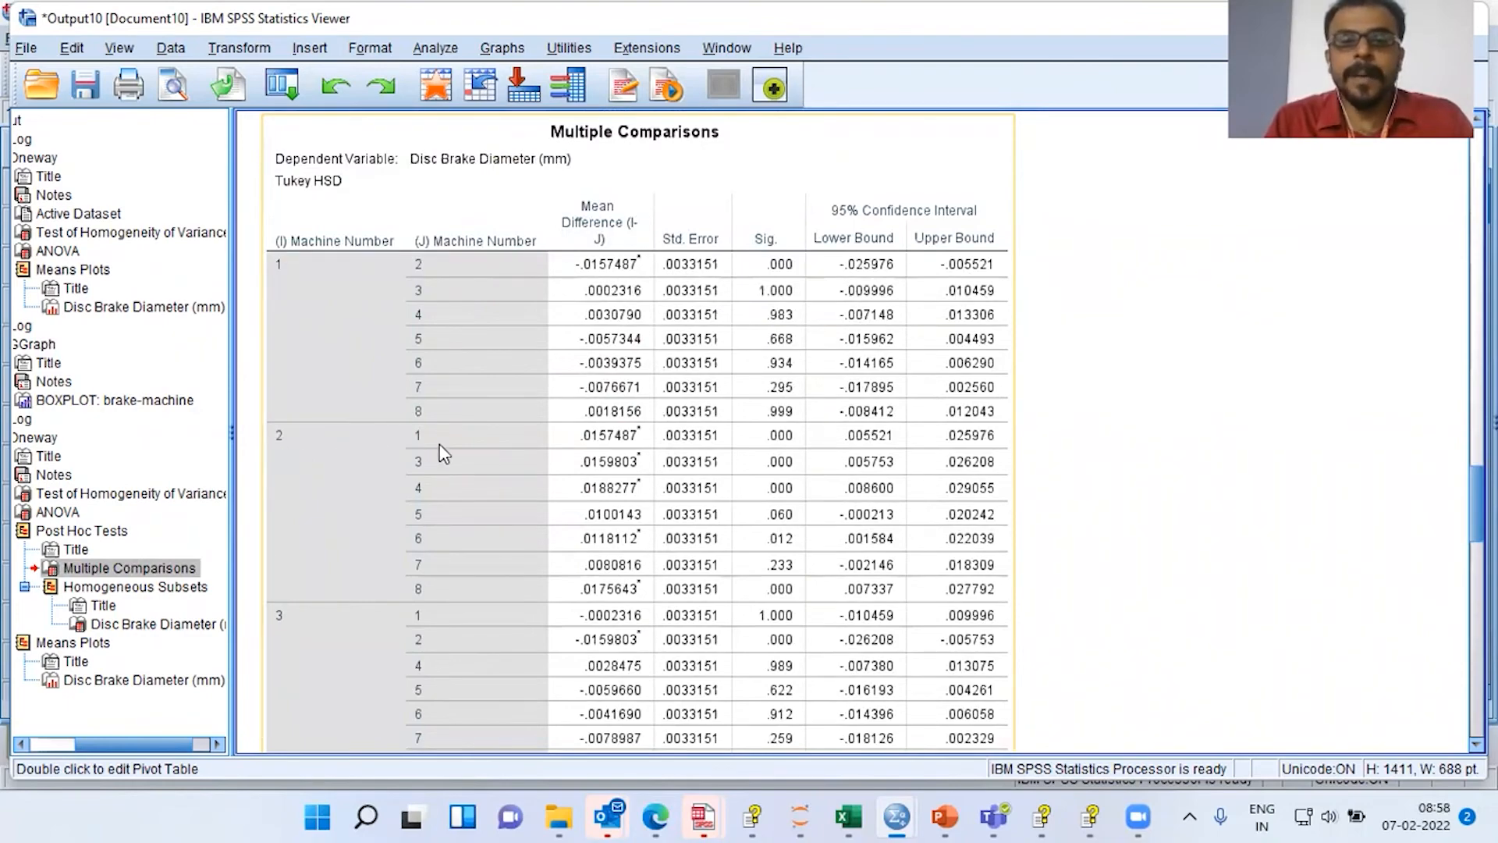
pyautogui.scroll(-15, 459, 584)
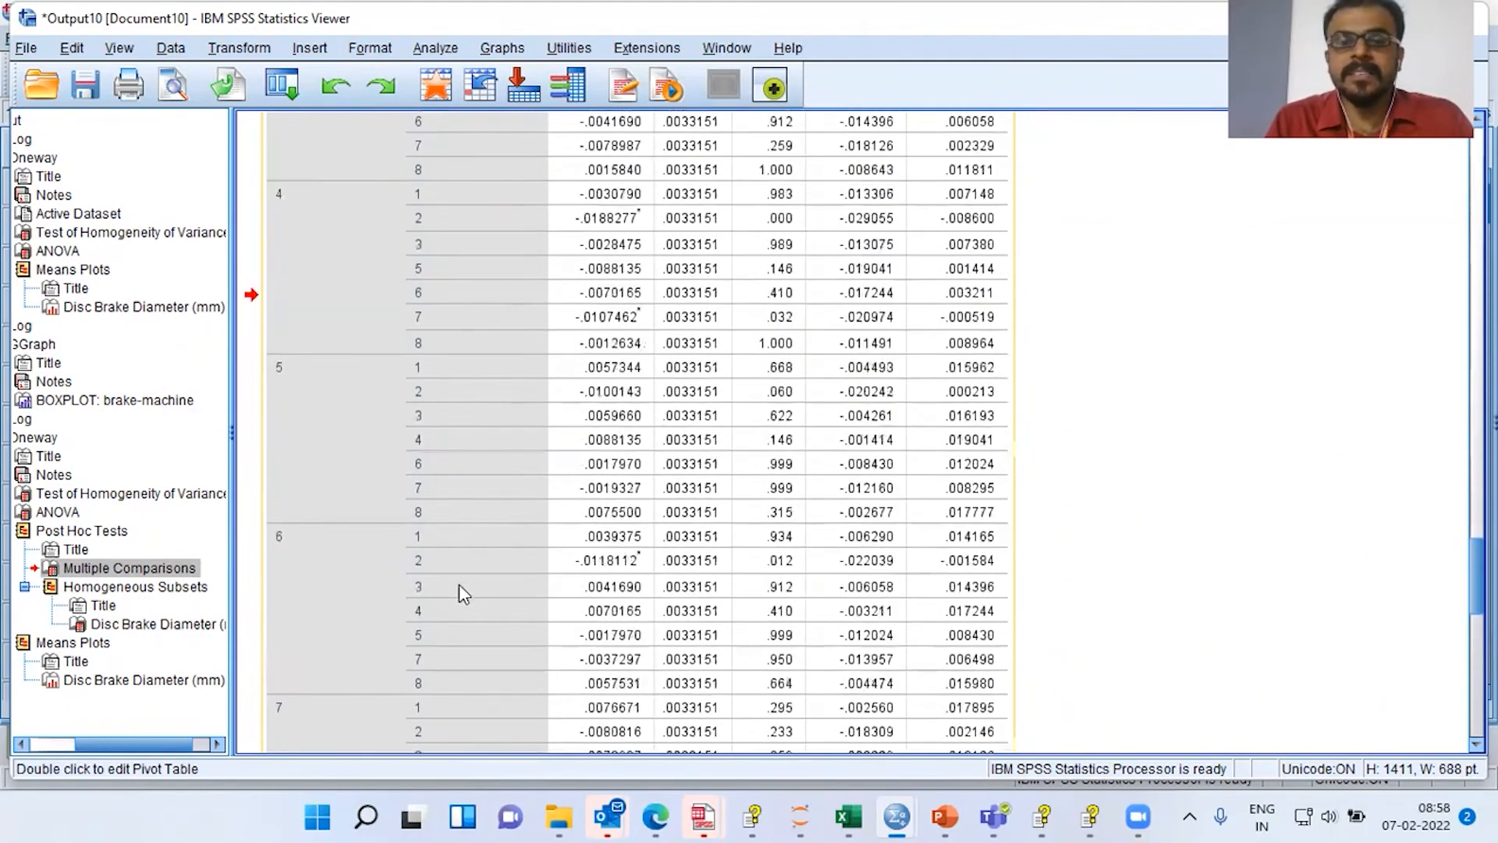
# Examine the Tukey HSD Homogeneous Subsets table to see how the machines are grouped into subsets at alpha 0.05.
pyautogui.scroll(-5, 461, 593)
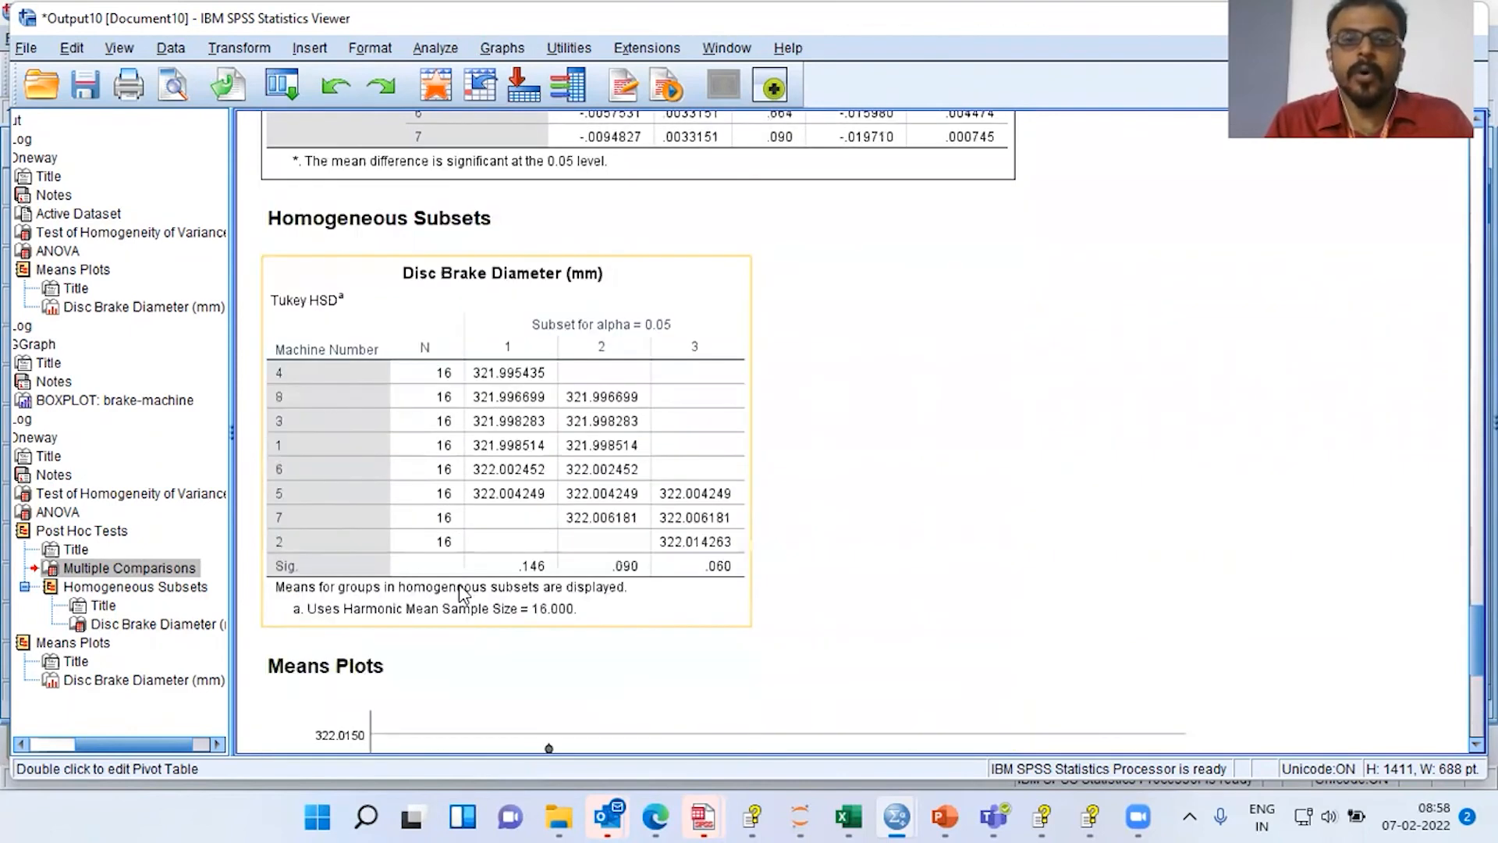
pyautogui.scroll(2, 459, 593)
pyautogui.click(889, 617)
pyautogui.click(652, 515)
pyautogui.click(906, 545)
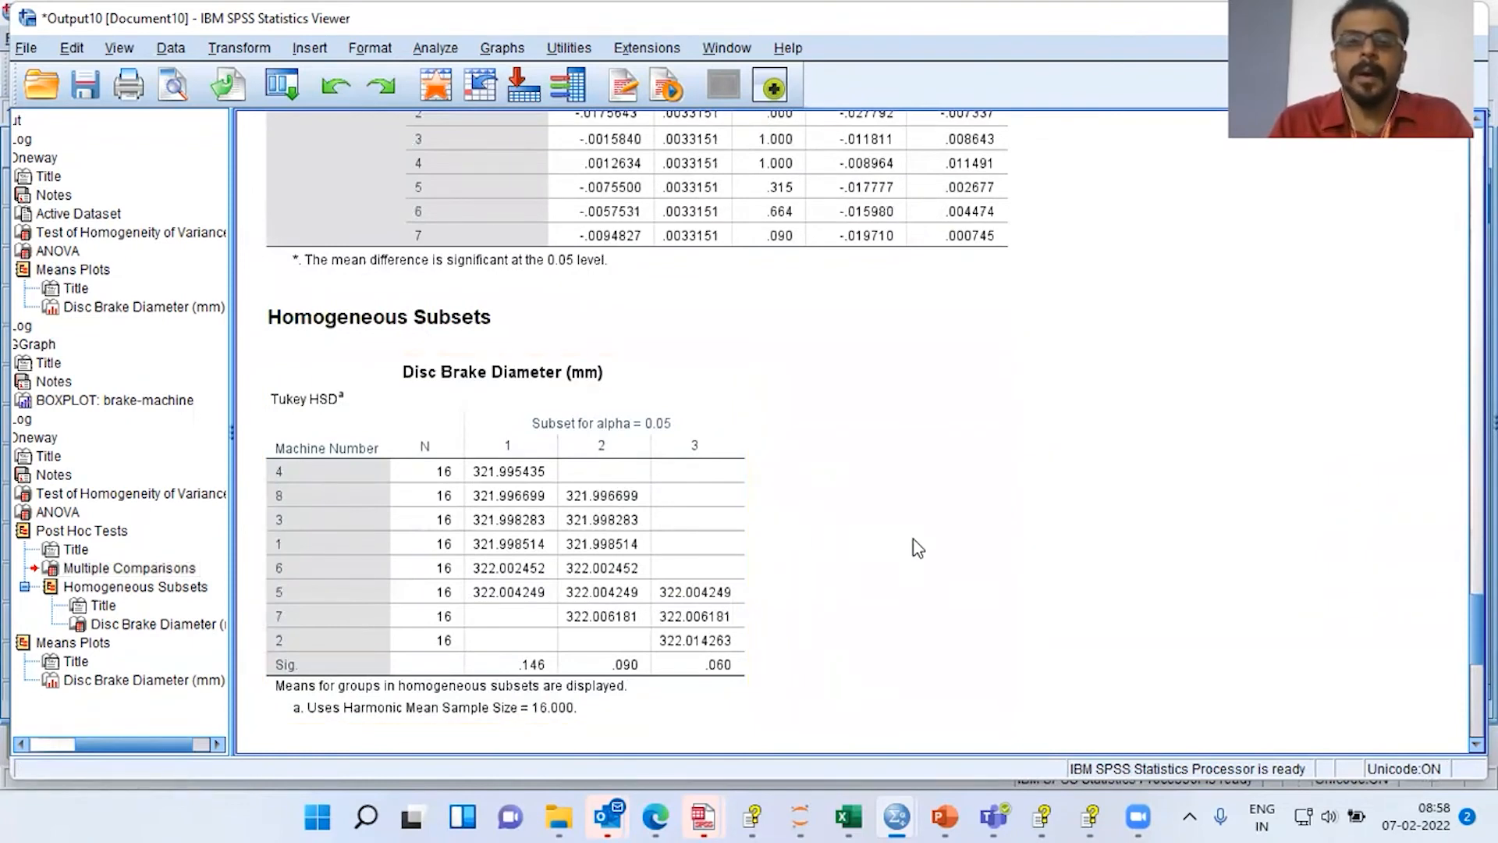
pyautogui.click(599, 422)
pyautogui.click(384, 358)
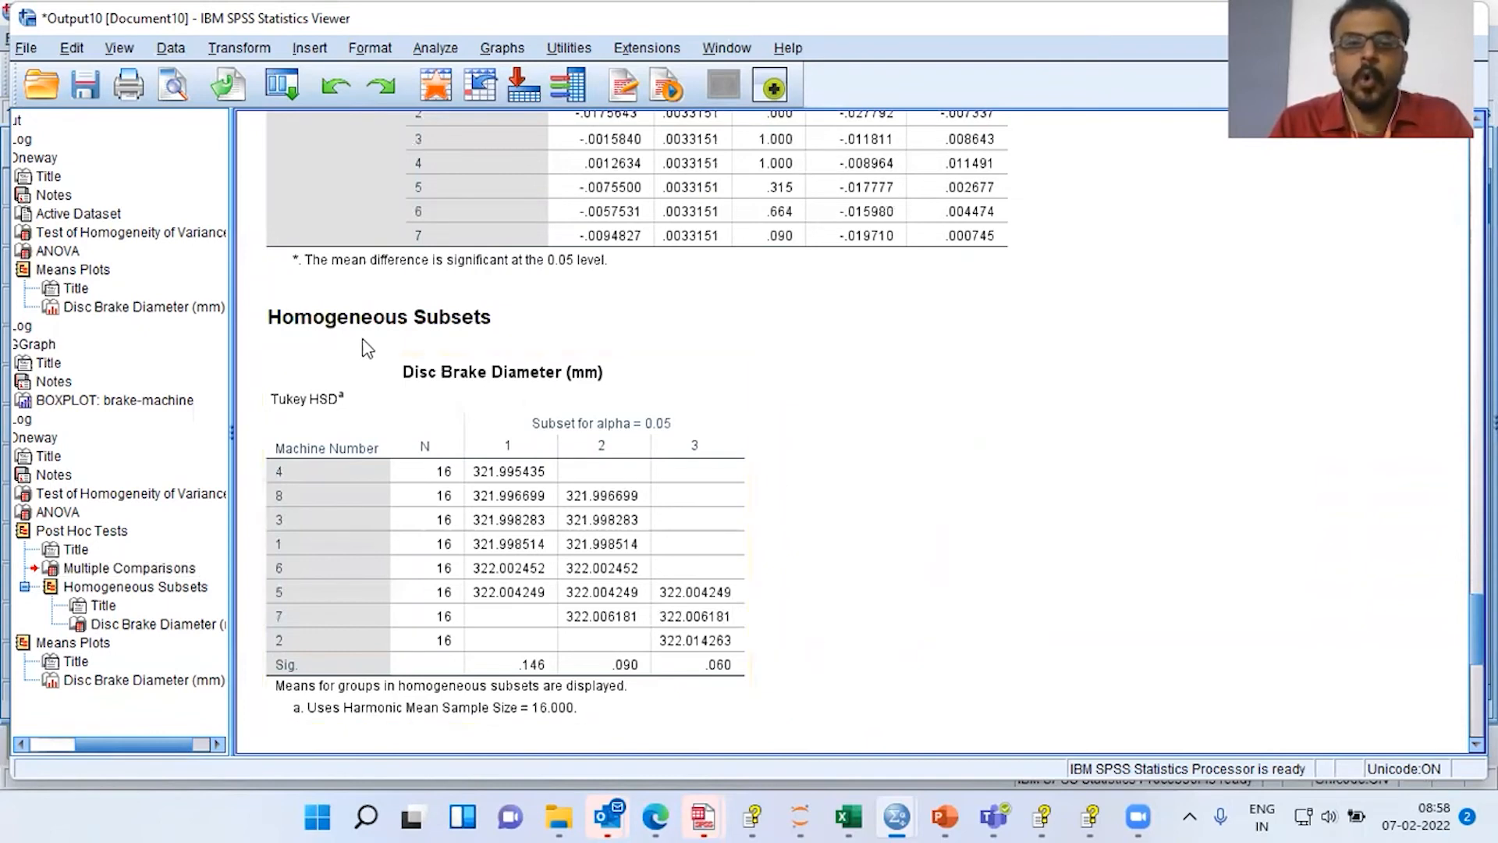
pyautogui.scroll(-3, 796, 467)
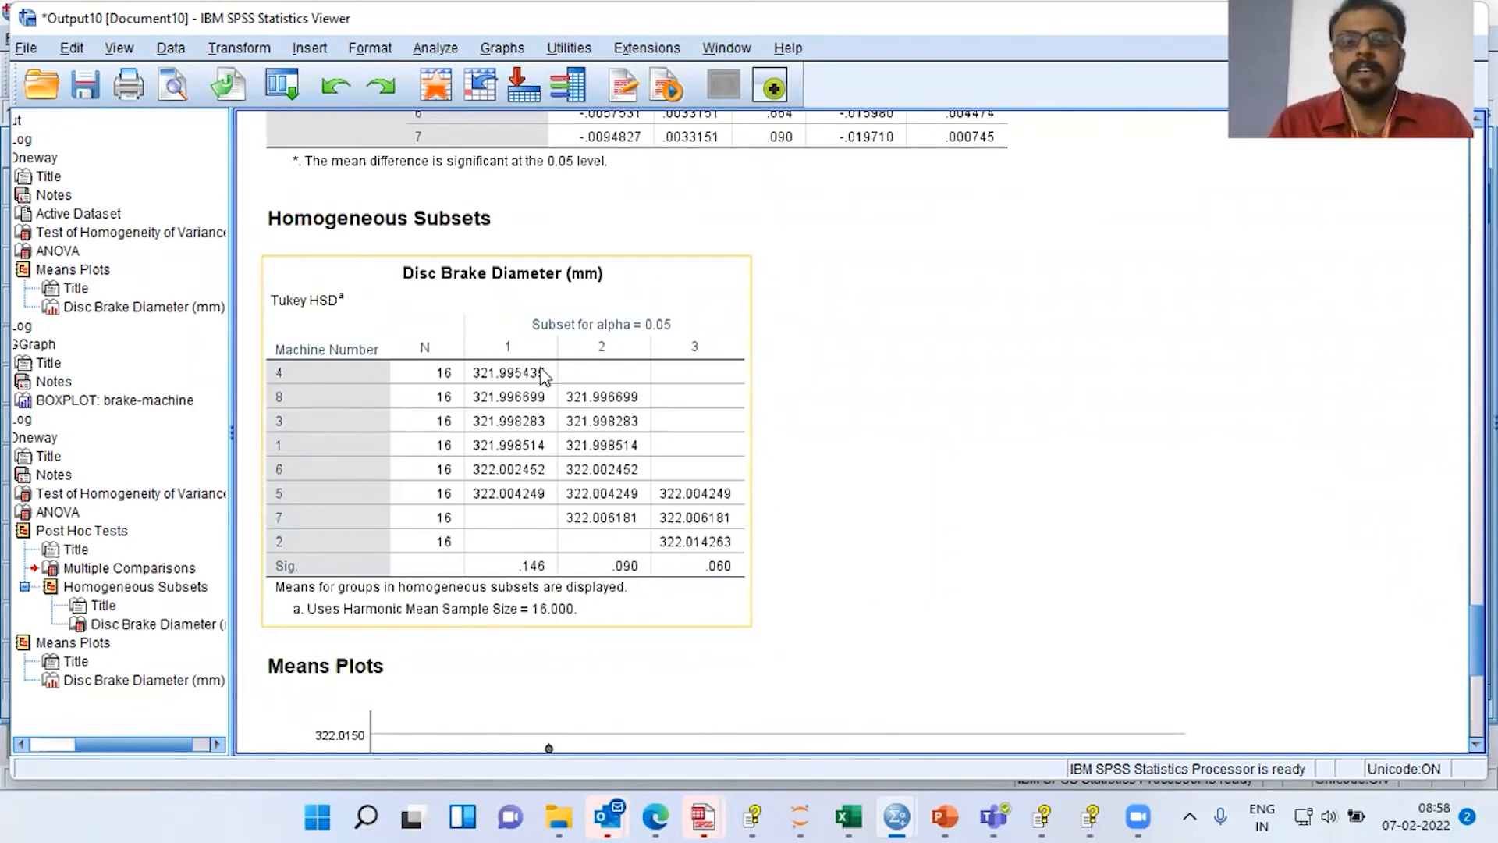
pyautogui.click(515, 349)
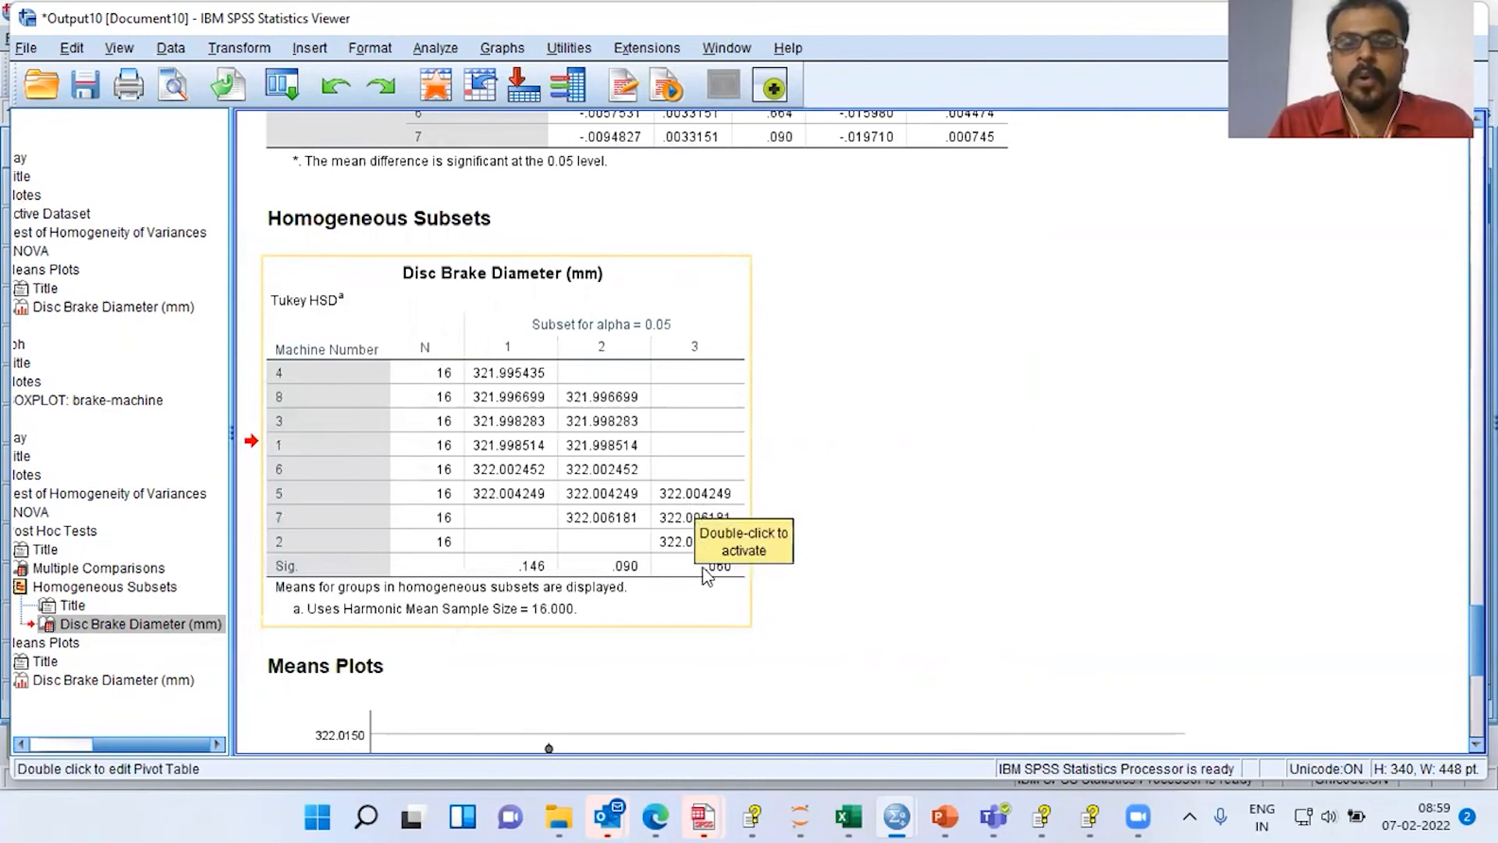
pyautogui.scroll(-3, 707, 581)
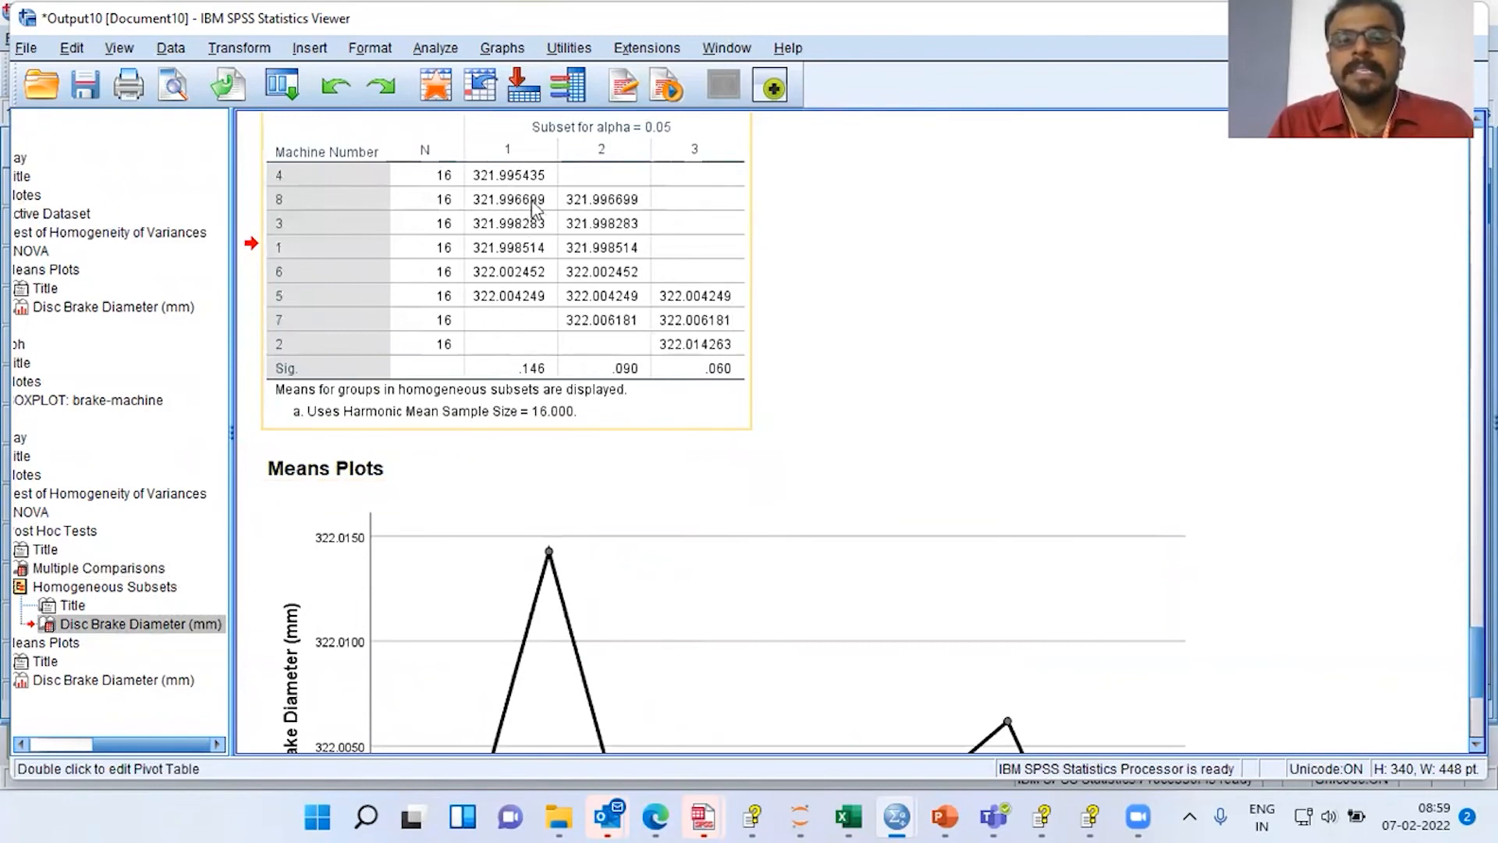
pyautogui.scroll(1, 539, 390)
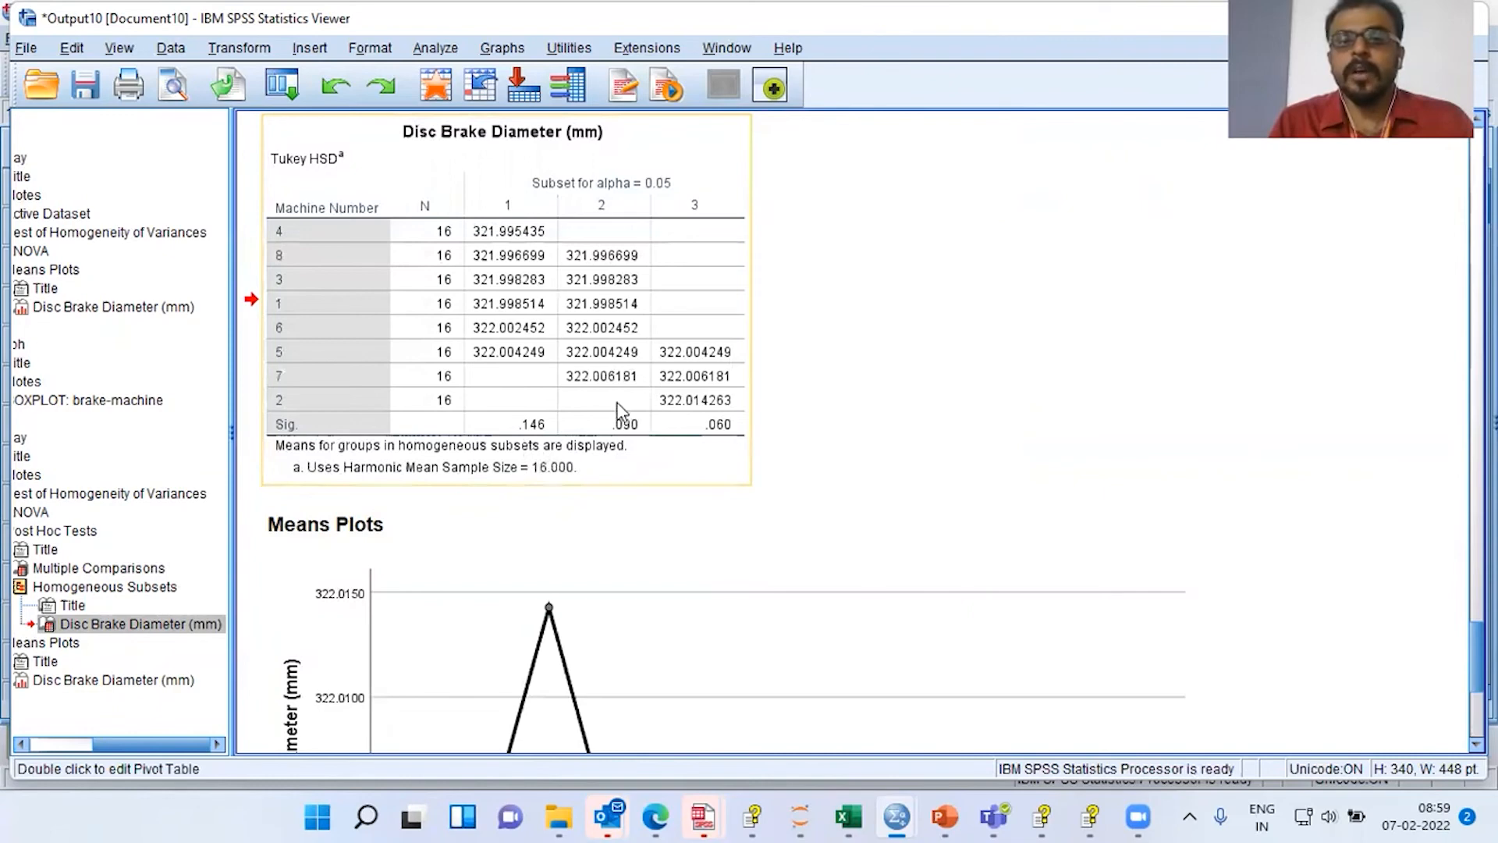
# Examine the means plot of disc brake diameter by machine number below the homogeneous subsets.
pyautogui.scroll(-5, 763, 461)
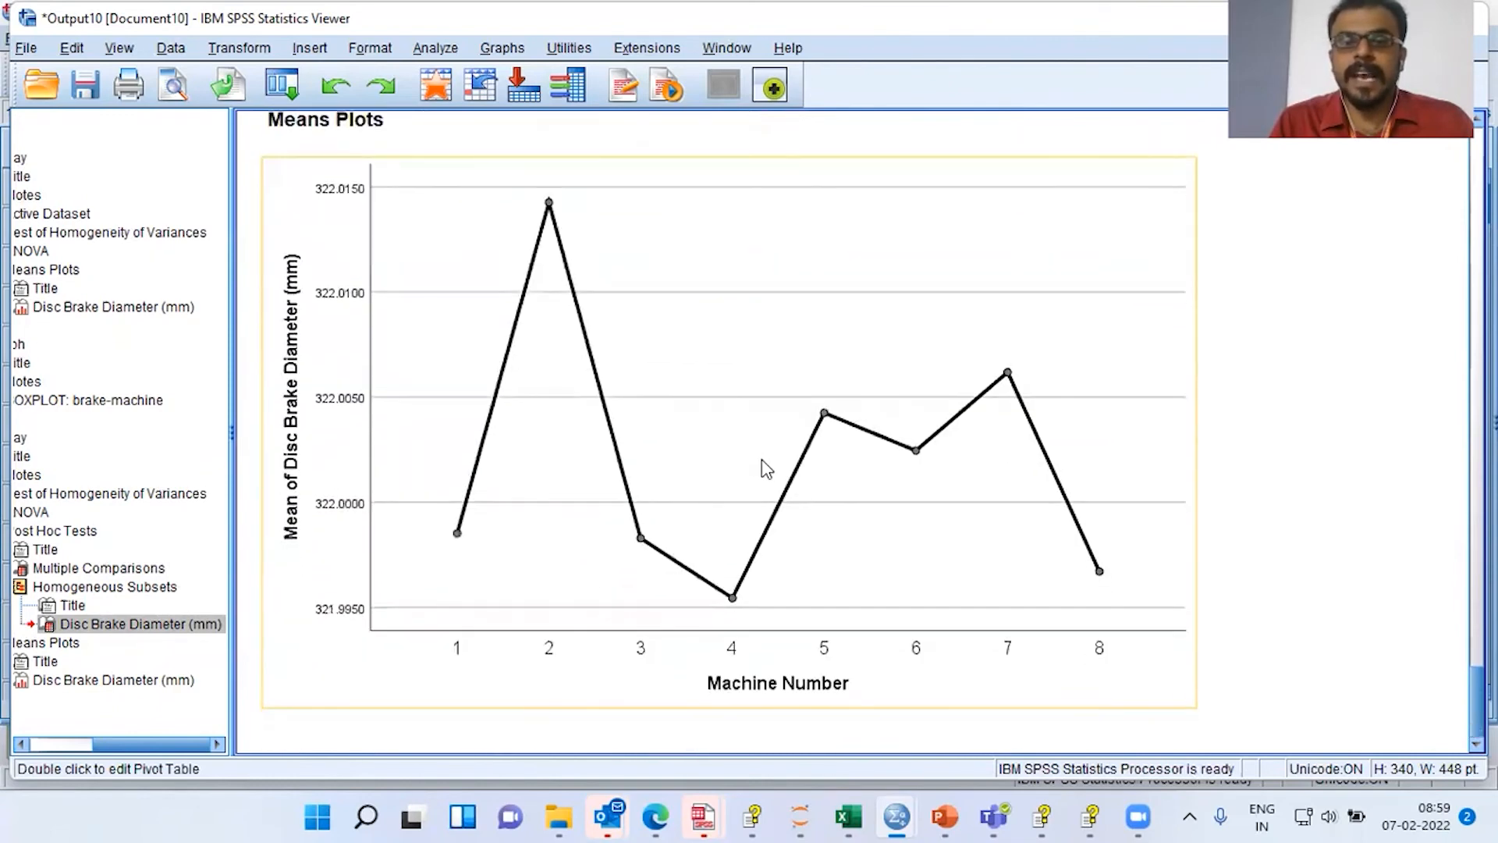
pyautogui.click(706, 491)
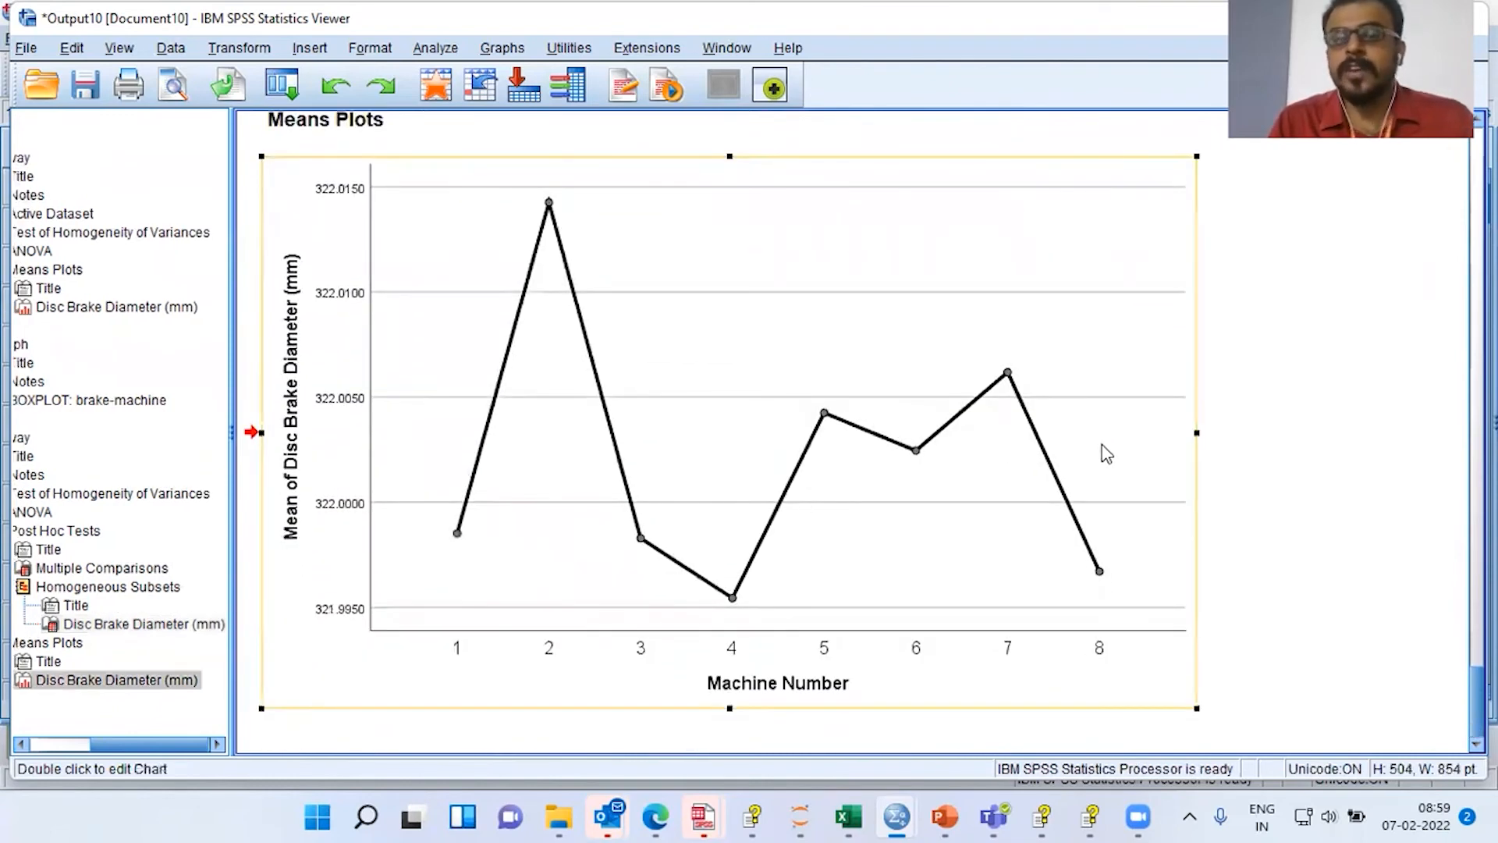
pyautogui.scroll(1, 1106, 454)
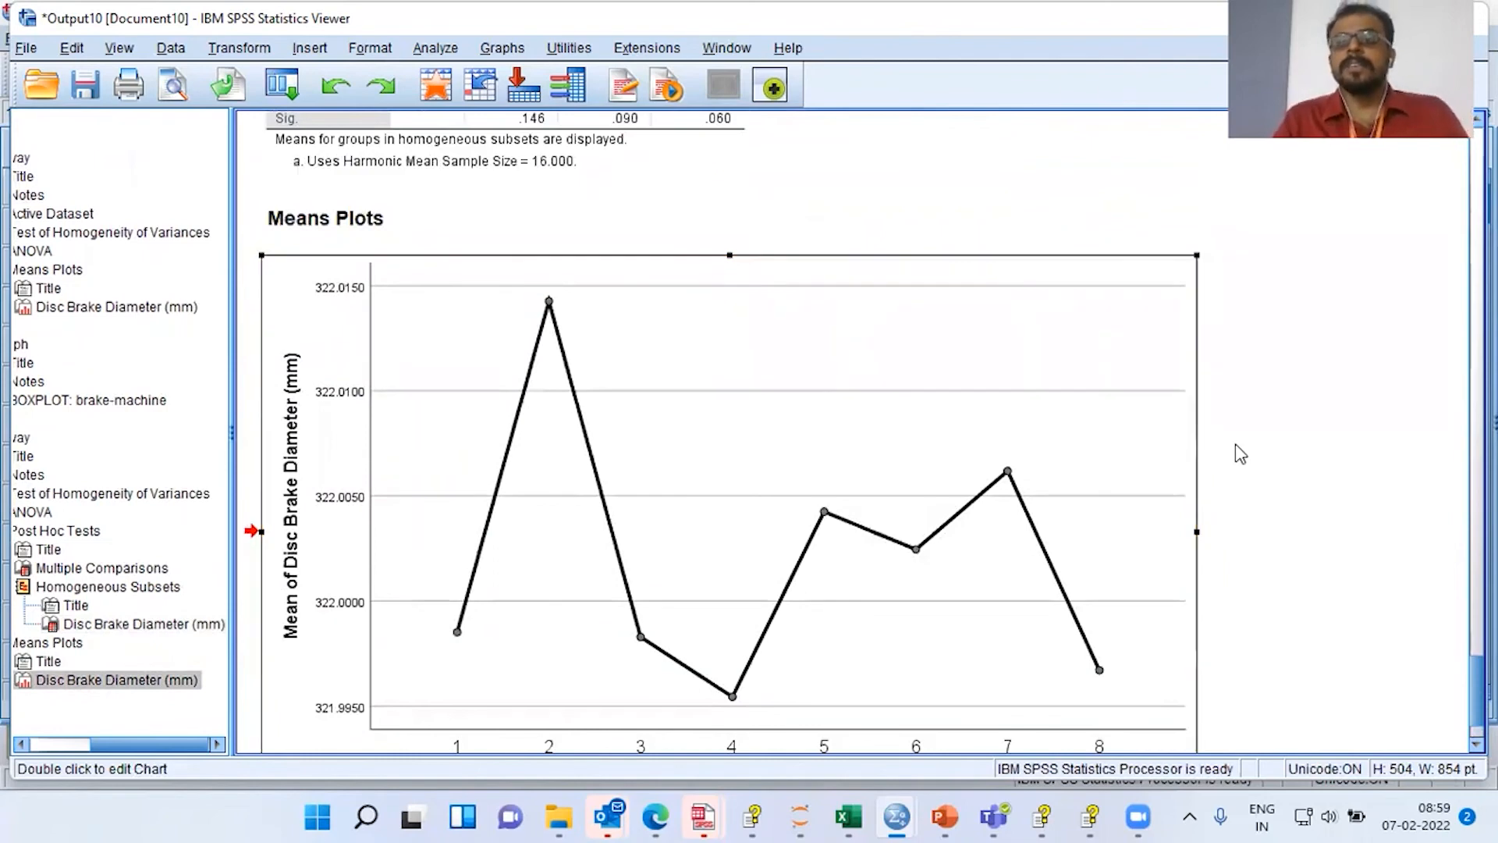